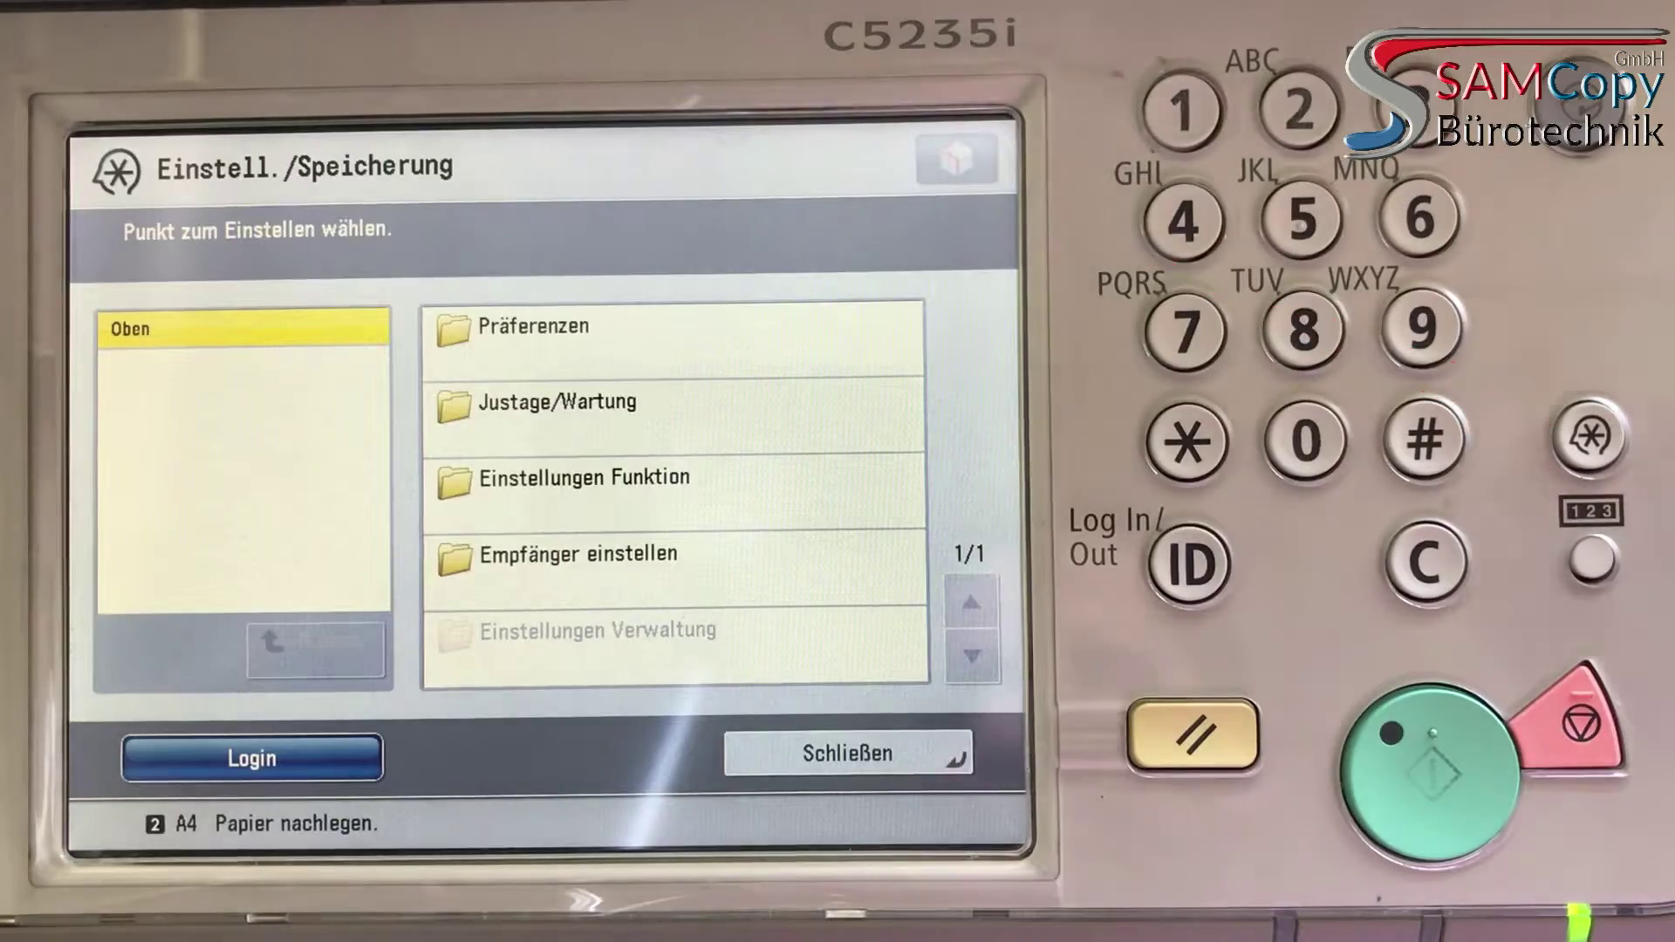
Log in to the C5235i control panel as system manager using the manager ID and system PIN
{"action": "left_click", "coordinate": [251, 758]}
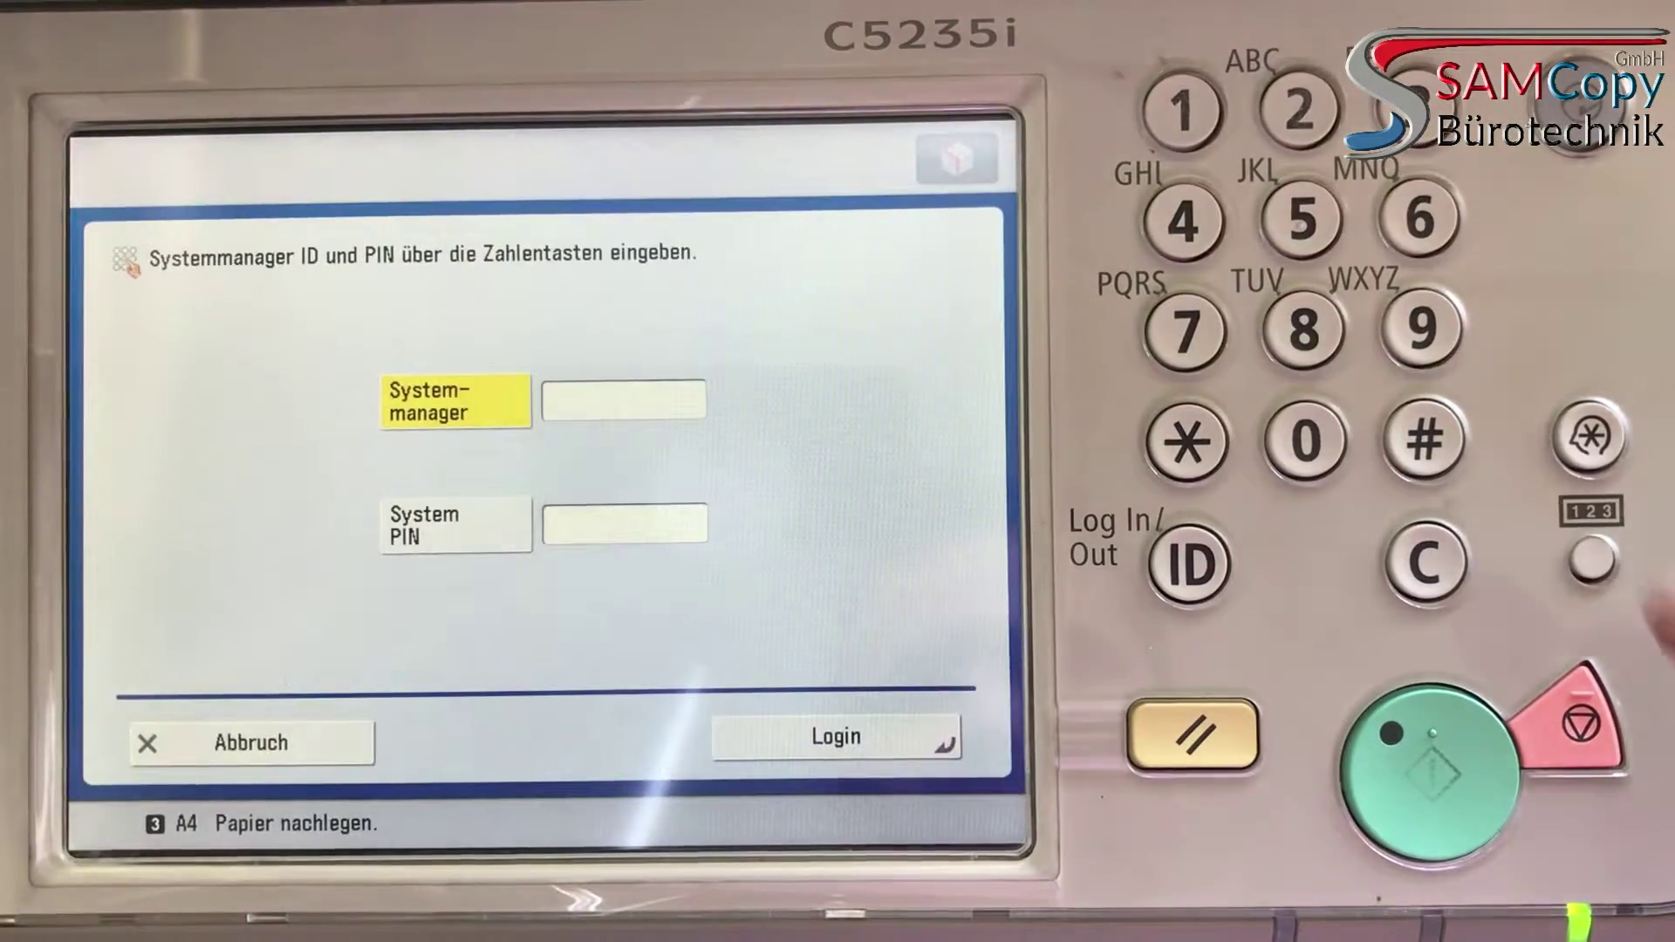
{"action": "type", "text": "765432"}
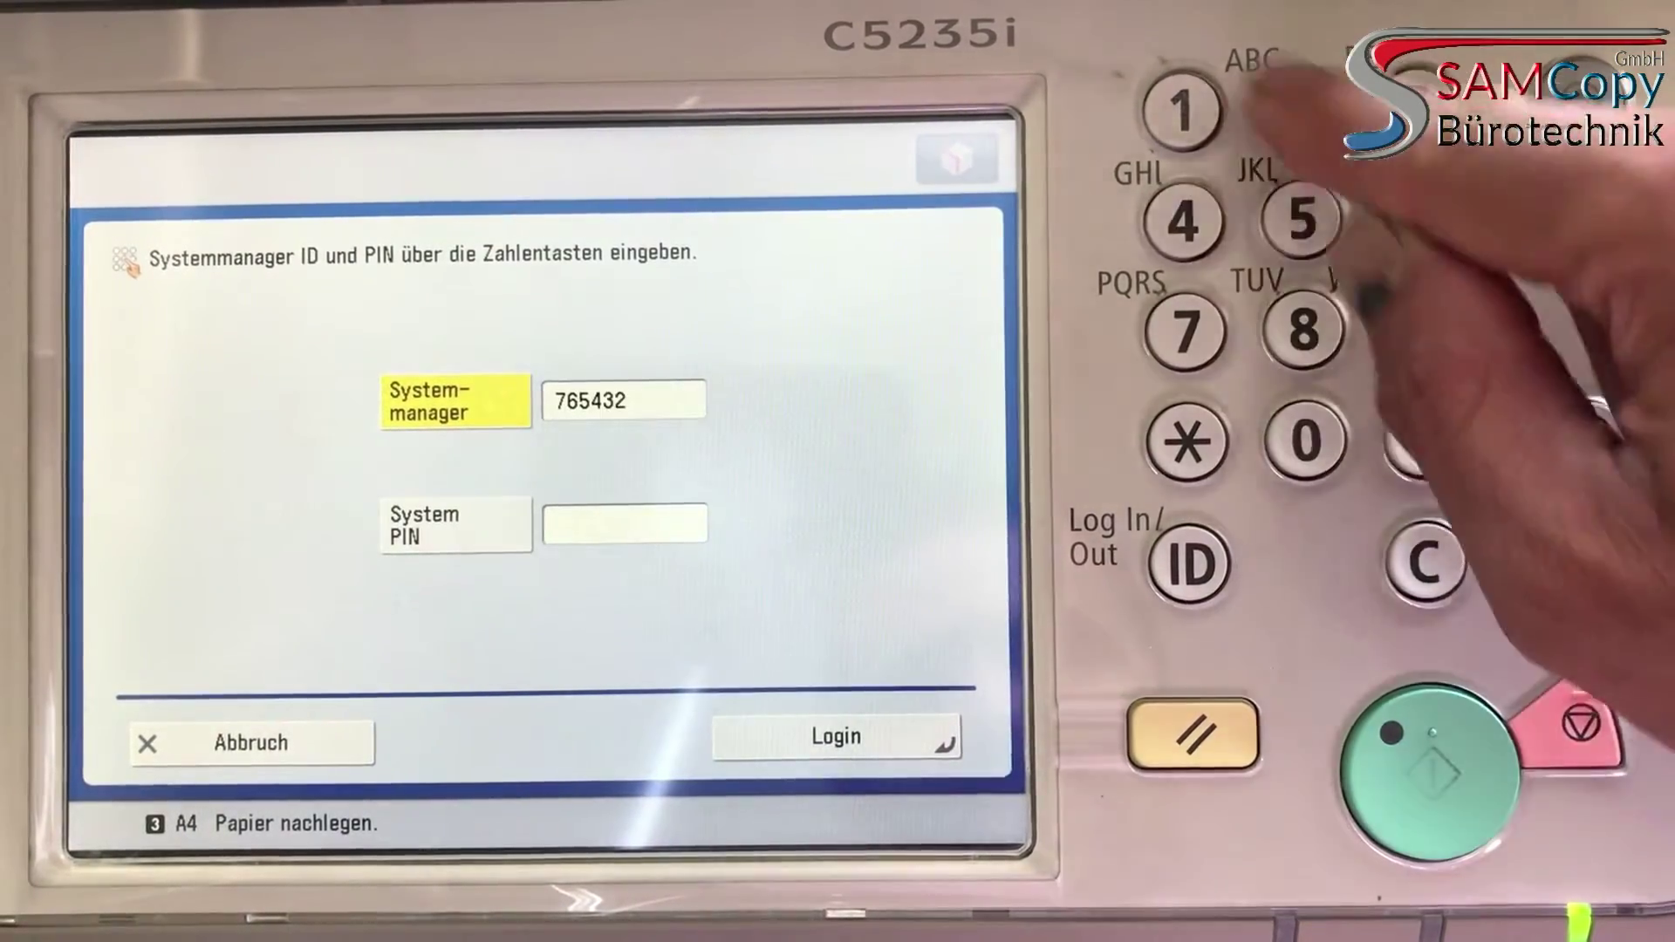
{"action": "type", "text": "1"}
{"action": "left_click", "coordinate": [624, 524]}
{"action": "type", "text": "7654321"}
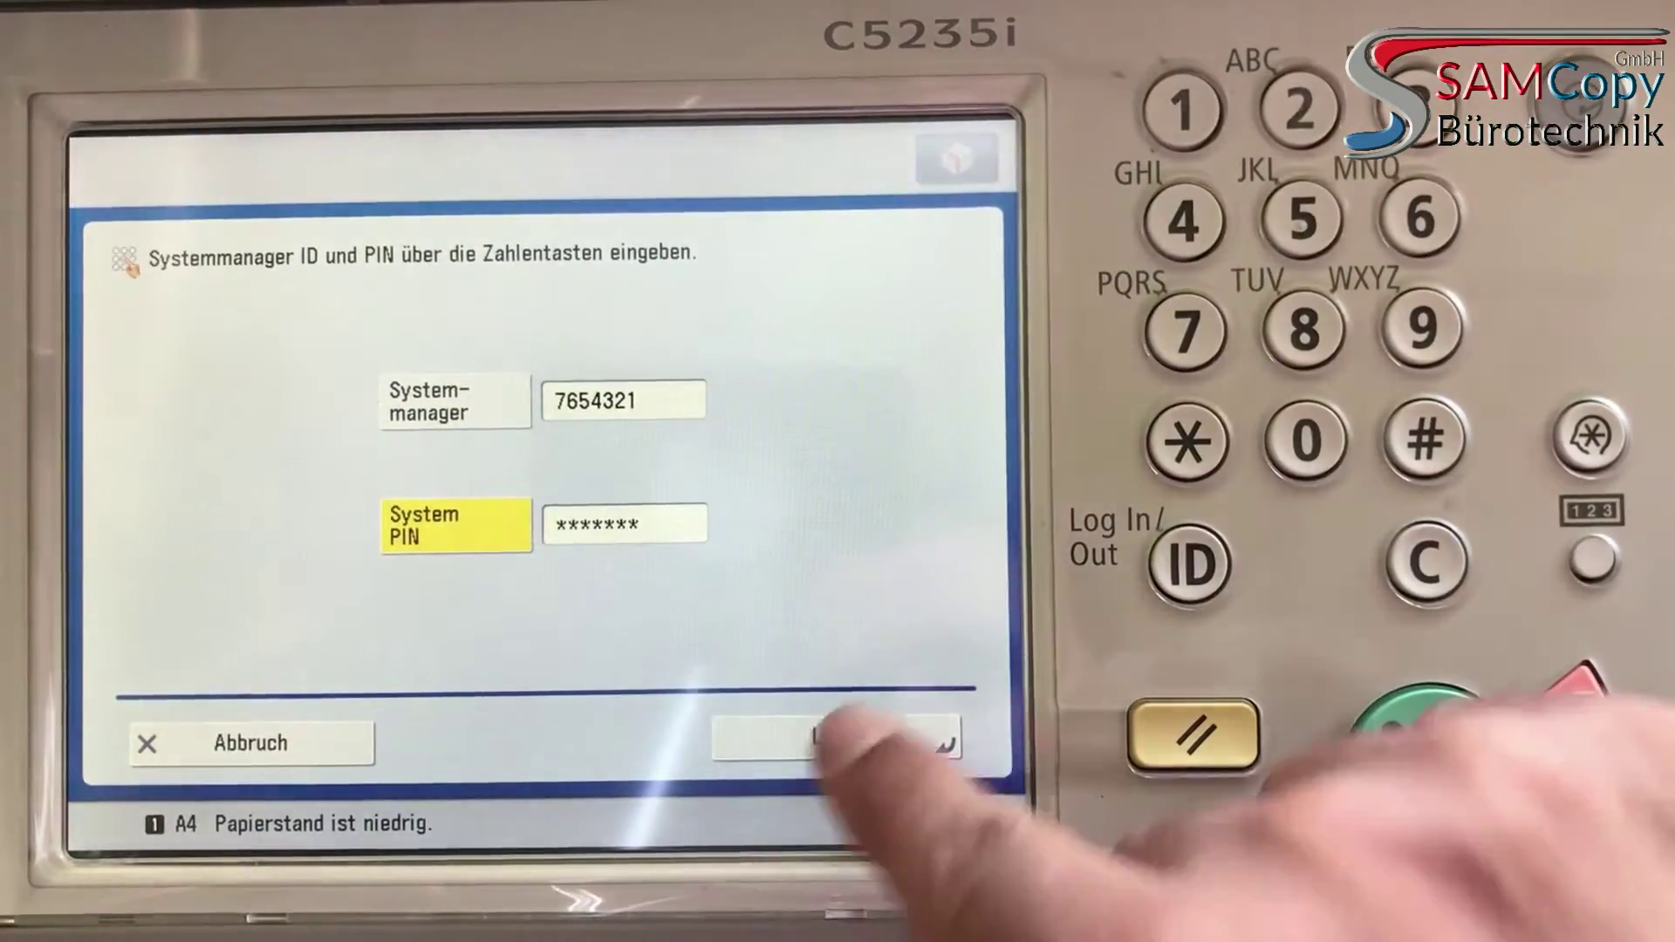
{"action": "left_click", "coordinate": [835, 740]}
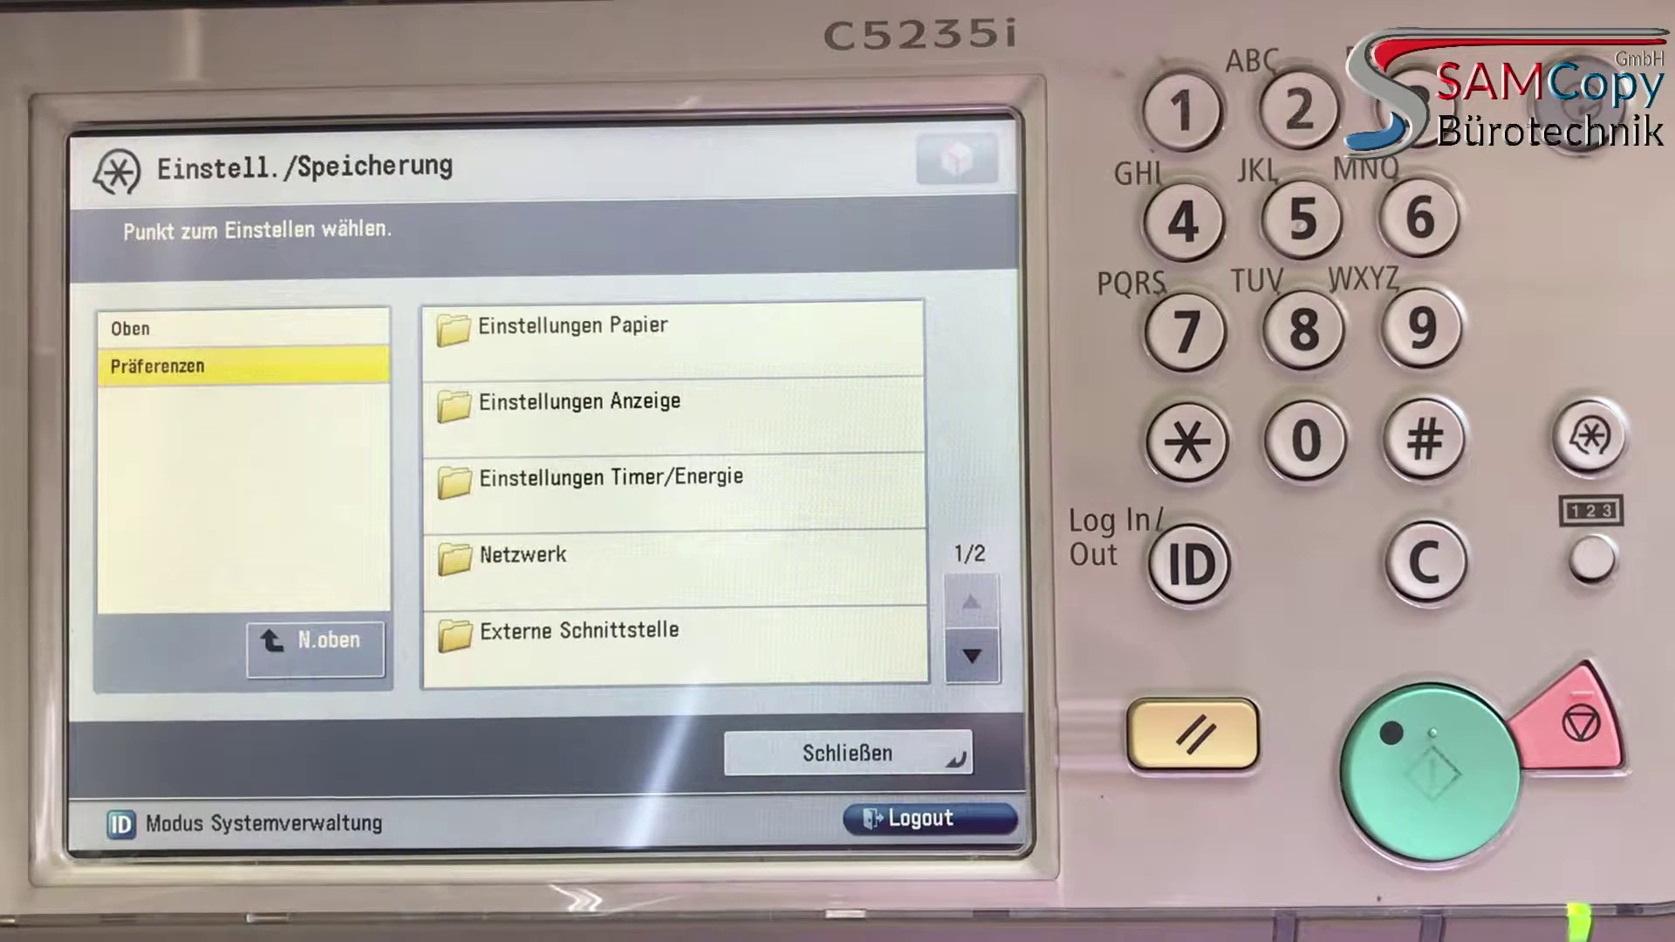
Check the IPv4 address settings under Netzwerk > TCP/IP (DHCP, 192.168.178.35) and confirm with OK
{"action": "left_click", "coordinate": [523, 558]}
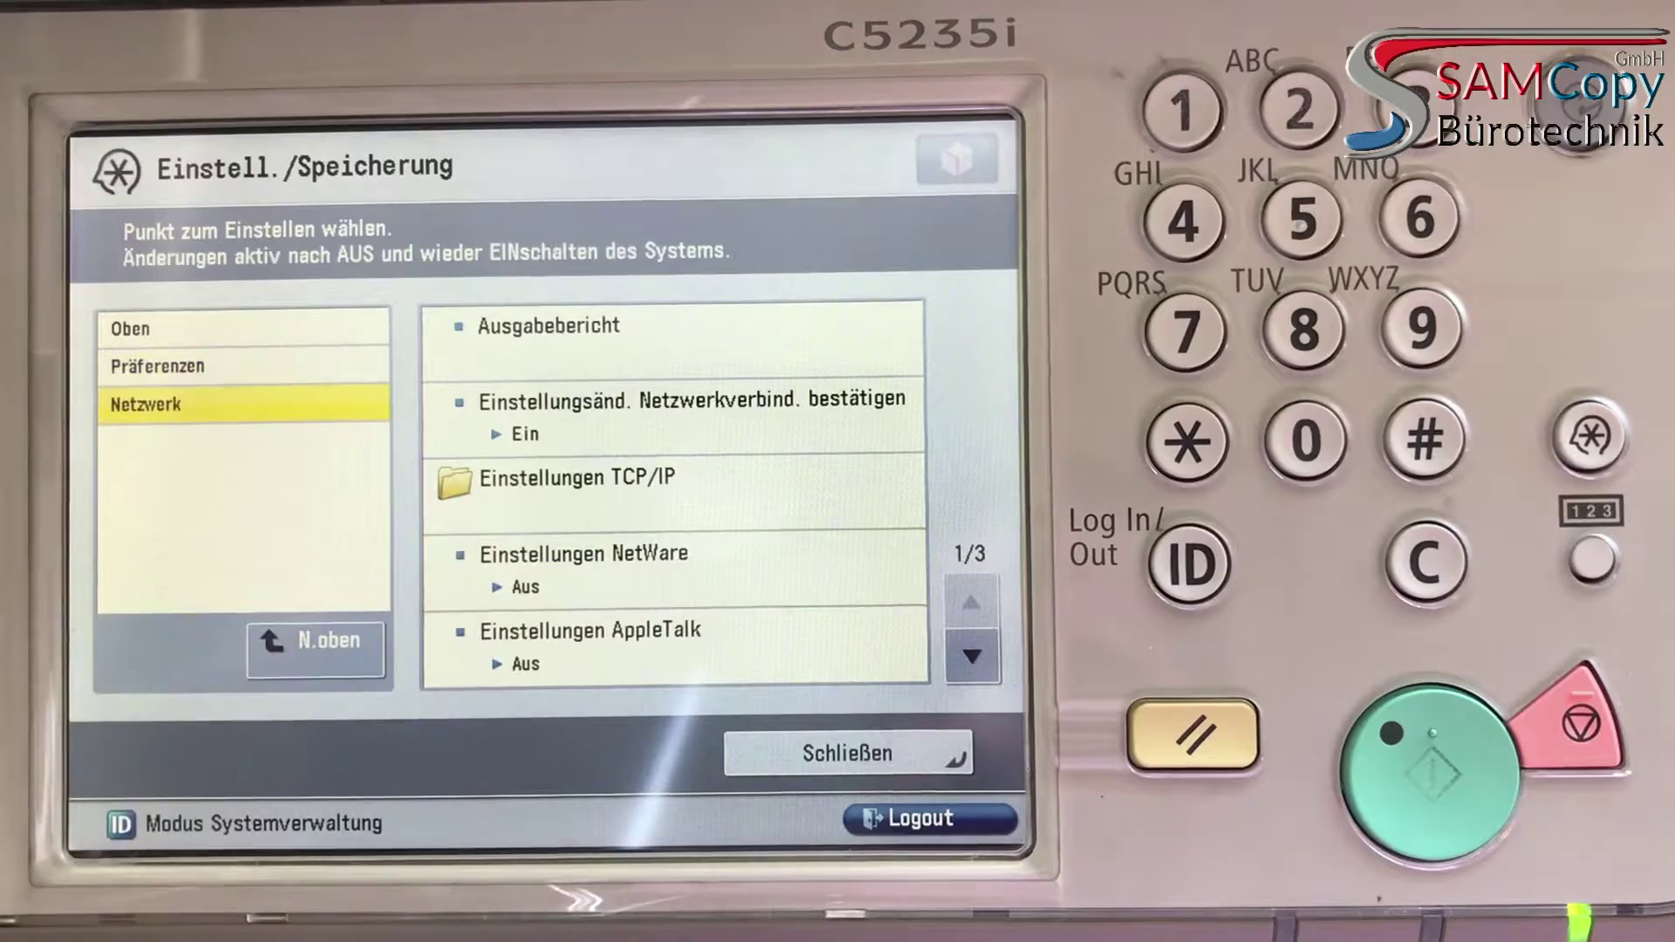
{"action": "left_click", "coordinate": [524, 493]}
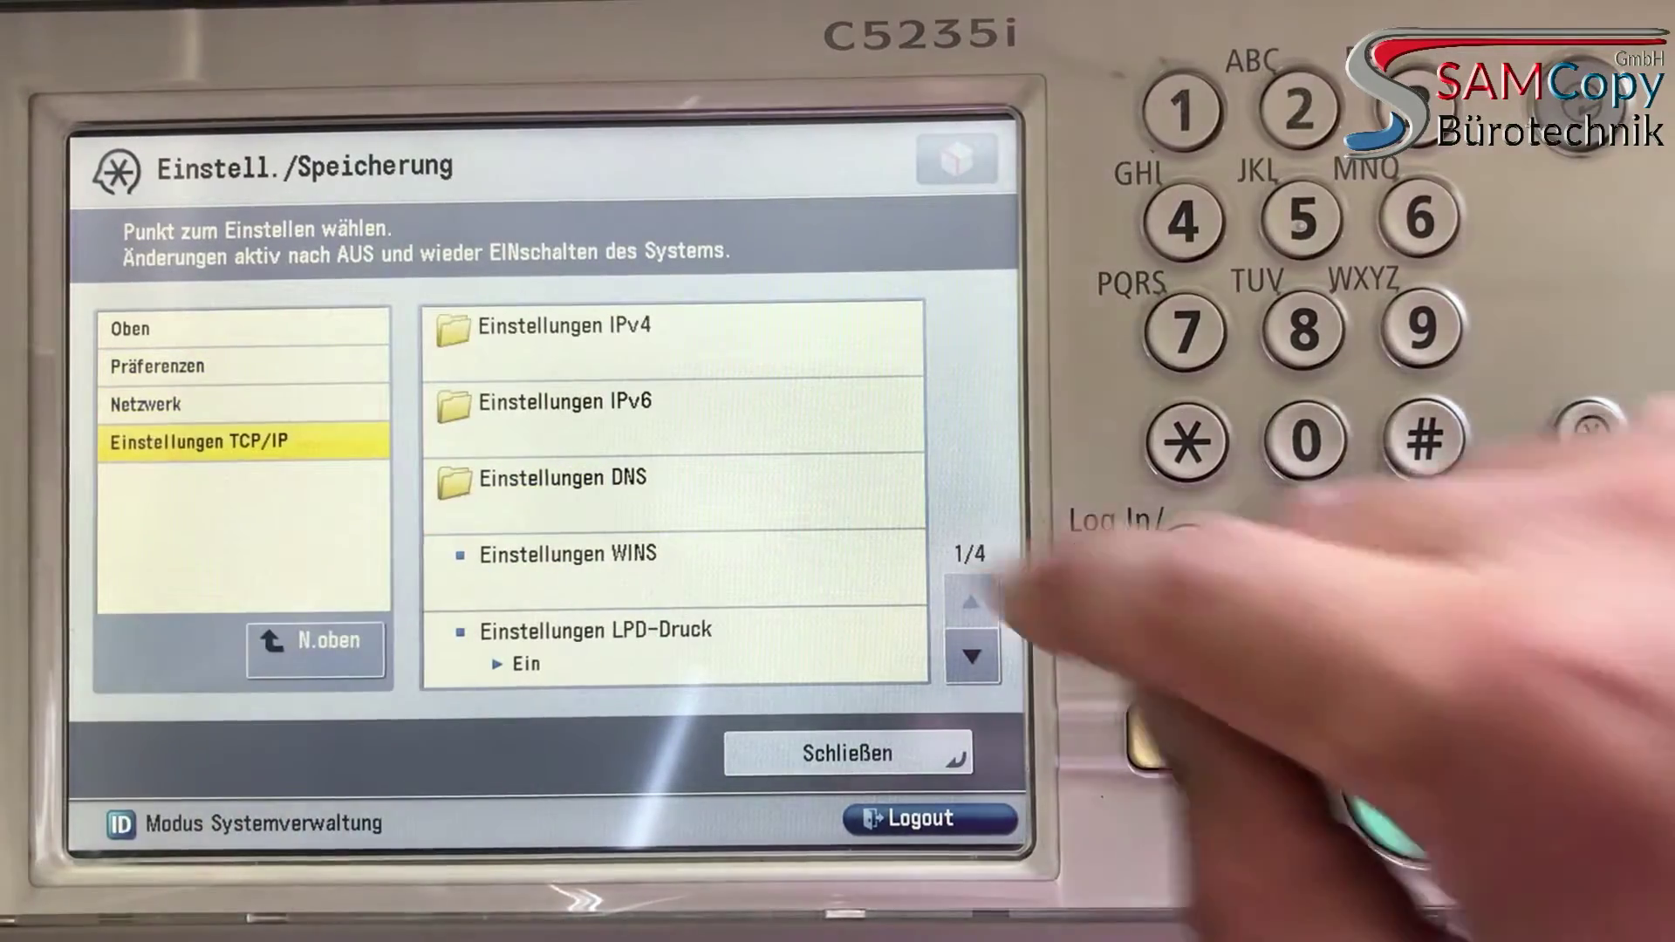
{"action": "left_click", "coordinate": [611, 336]}
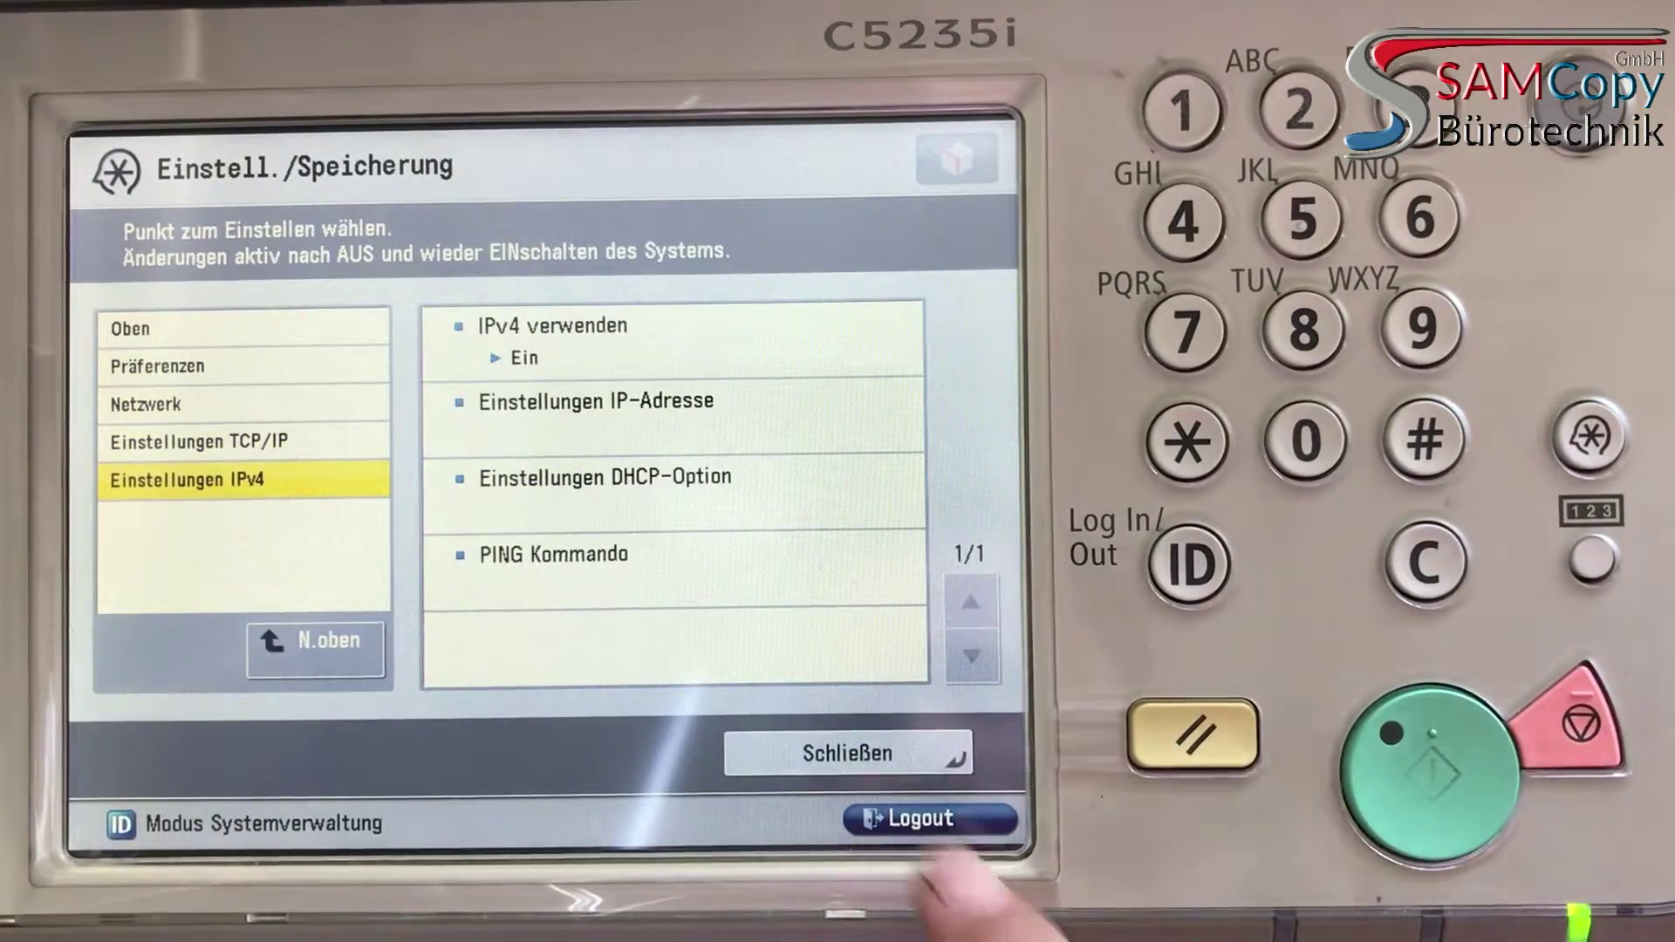
{"action": "left_click", "coordinate": [611, 410]}
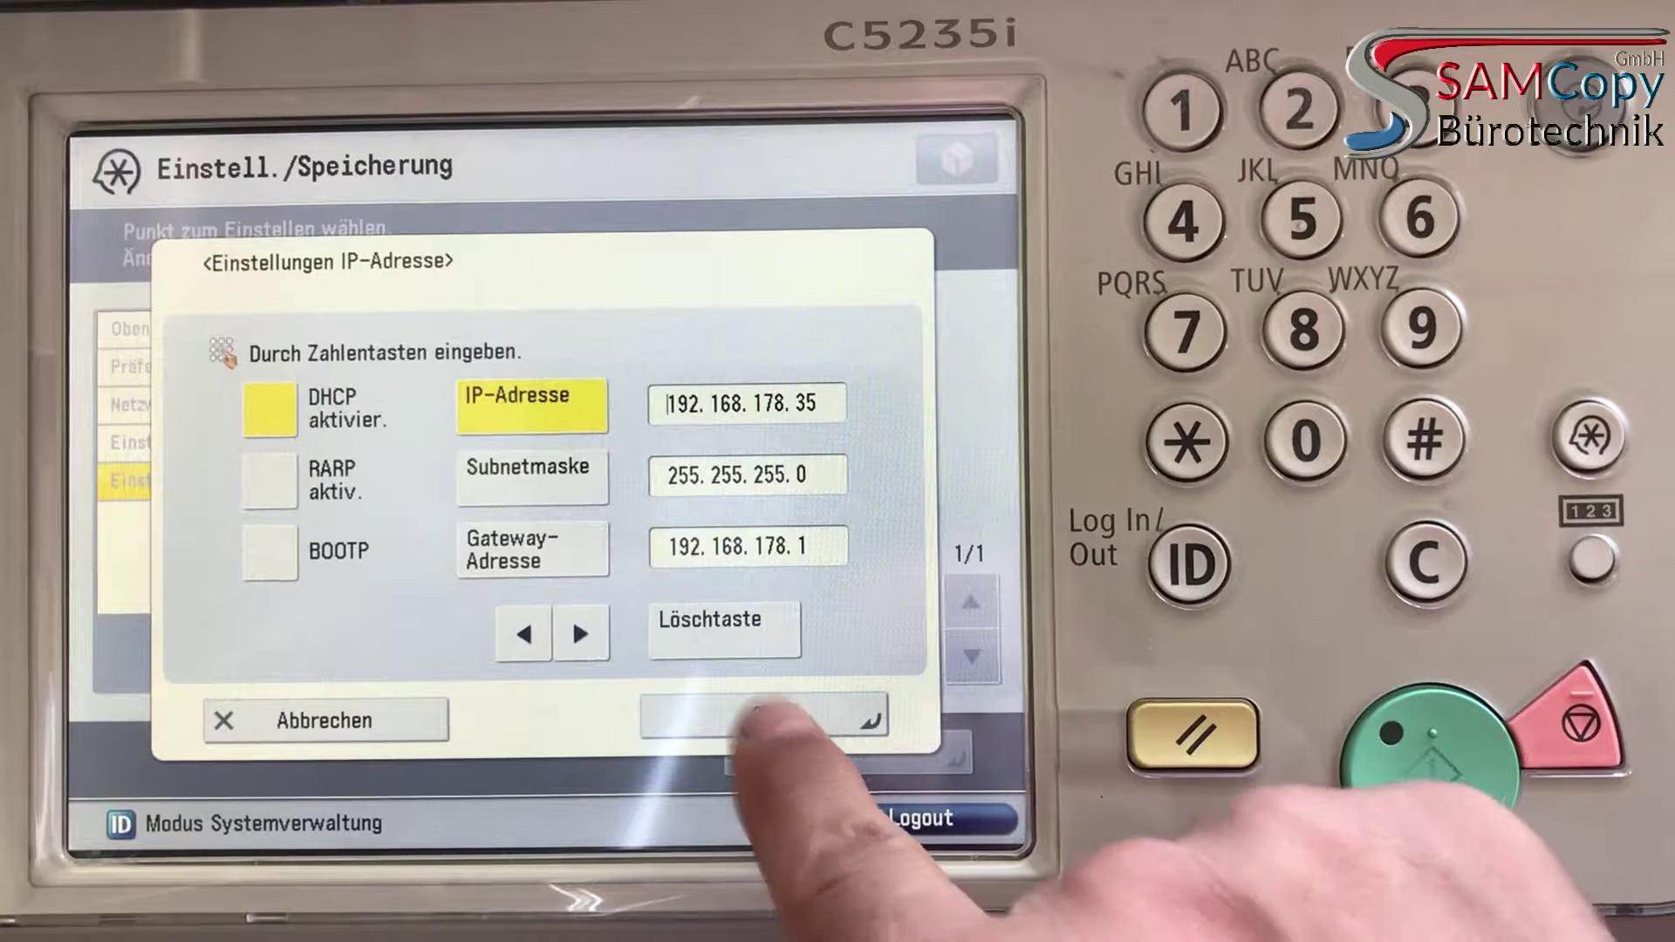
{"action": "left_click", "coordinate": [758, 717]}
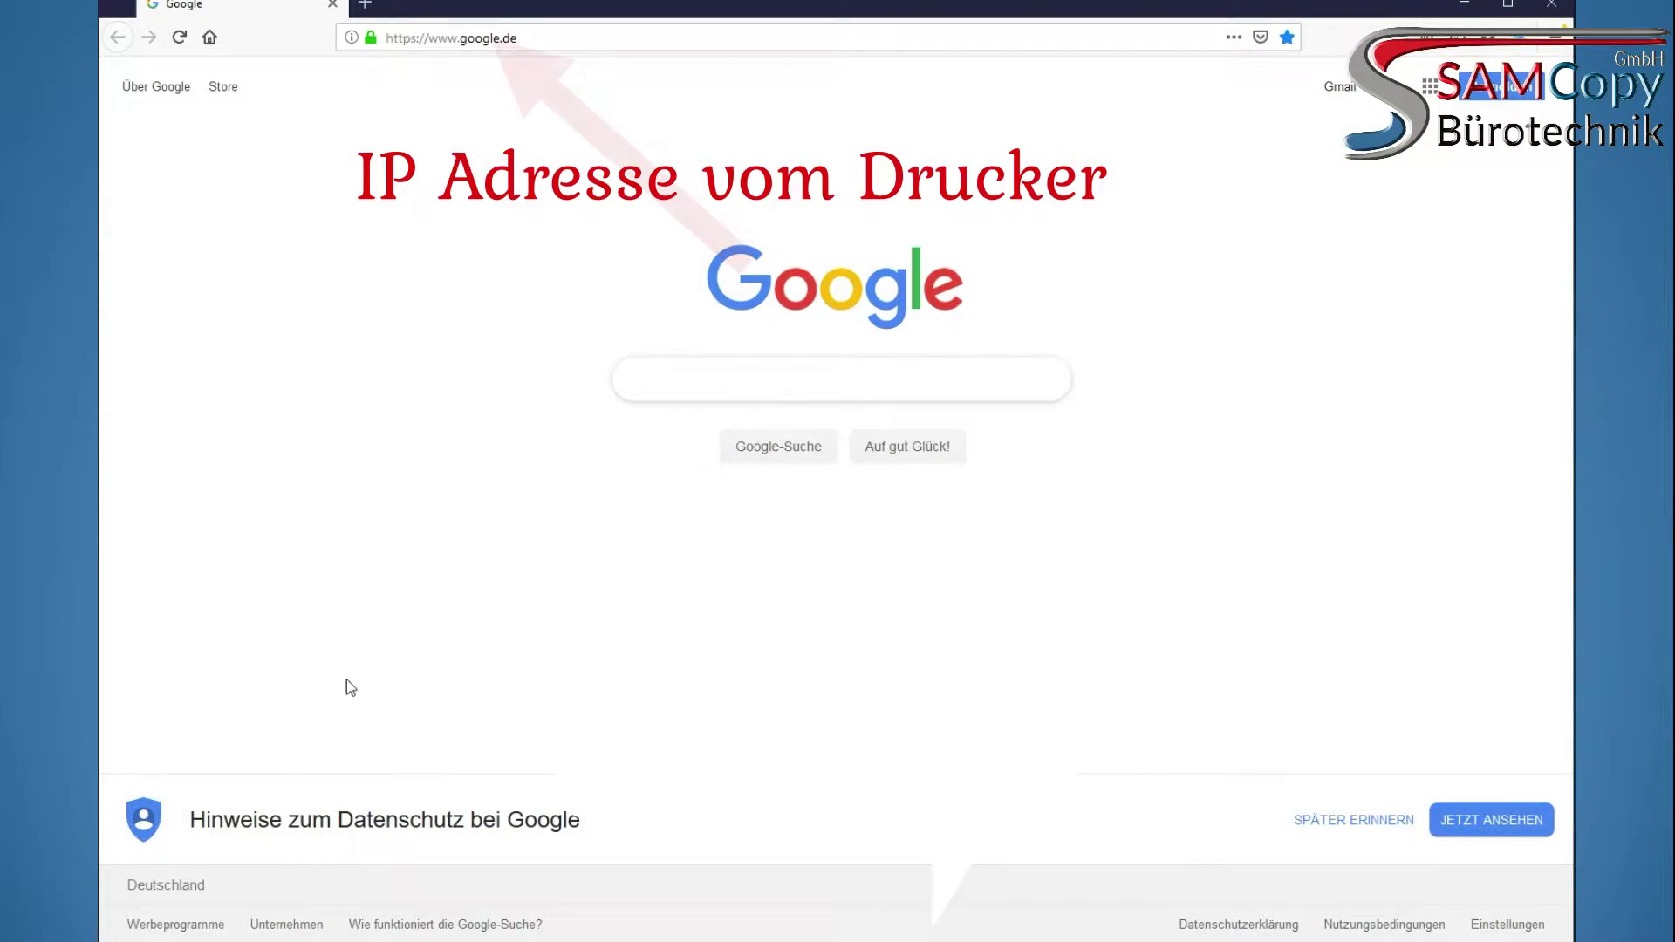
Open the printer's Remote UI at 192.168.178.35 and log in as administrator
{"action": "left_click", "coordinate": [559, 39]}
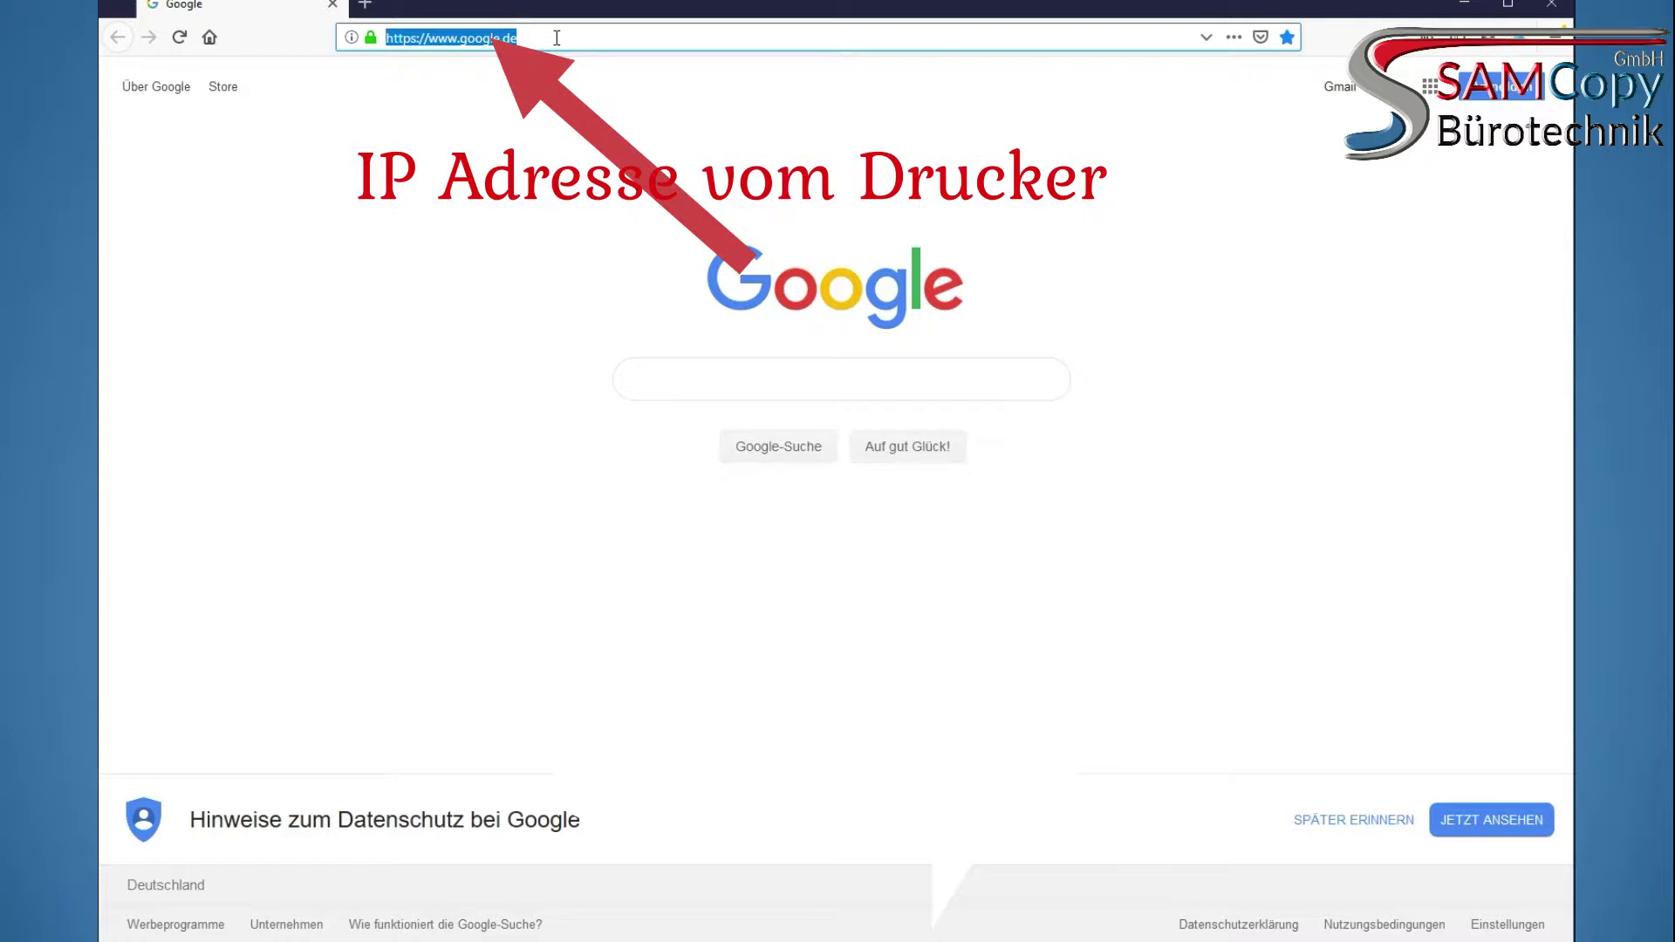
{"action": "type", "text": "192.168.178.35"}
{"action": "key", "text": "Return"}
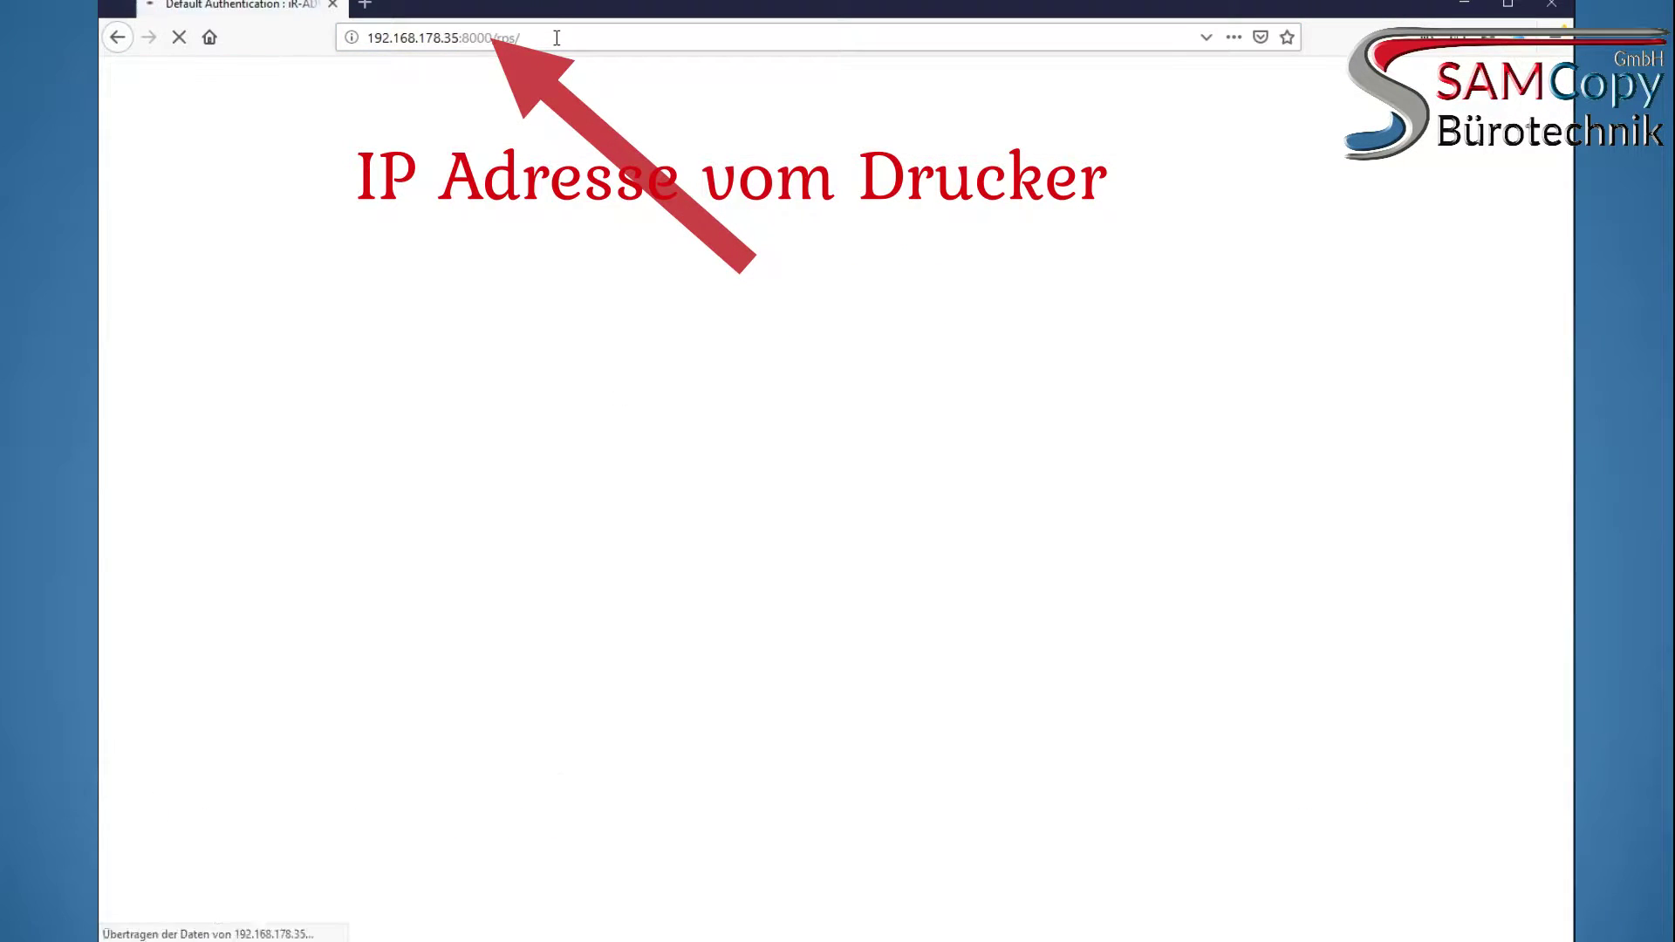
{"action": "left_click", "coordinate": [904, 175]}
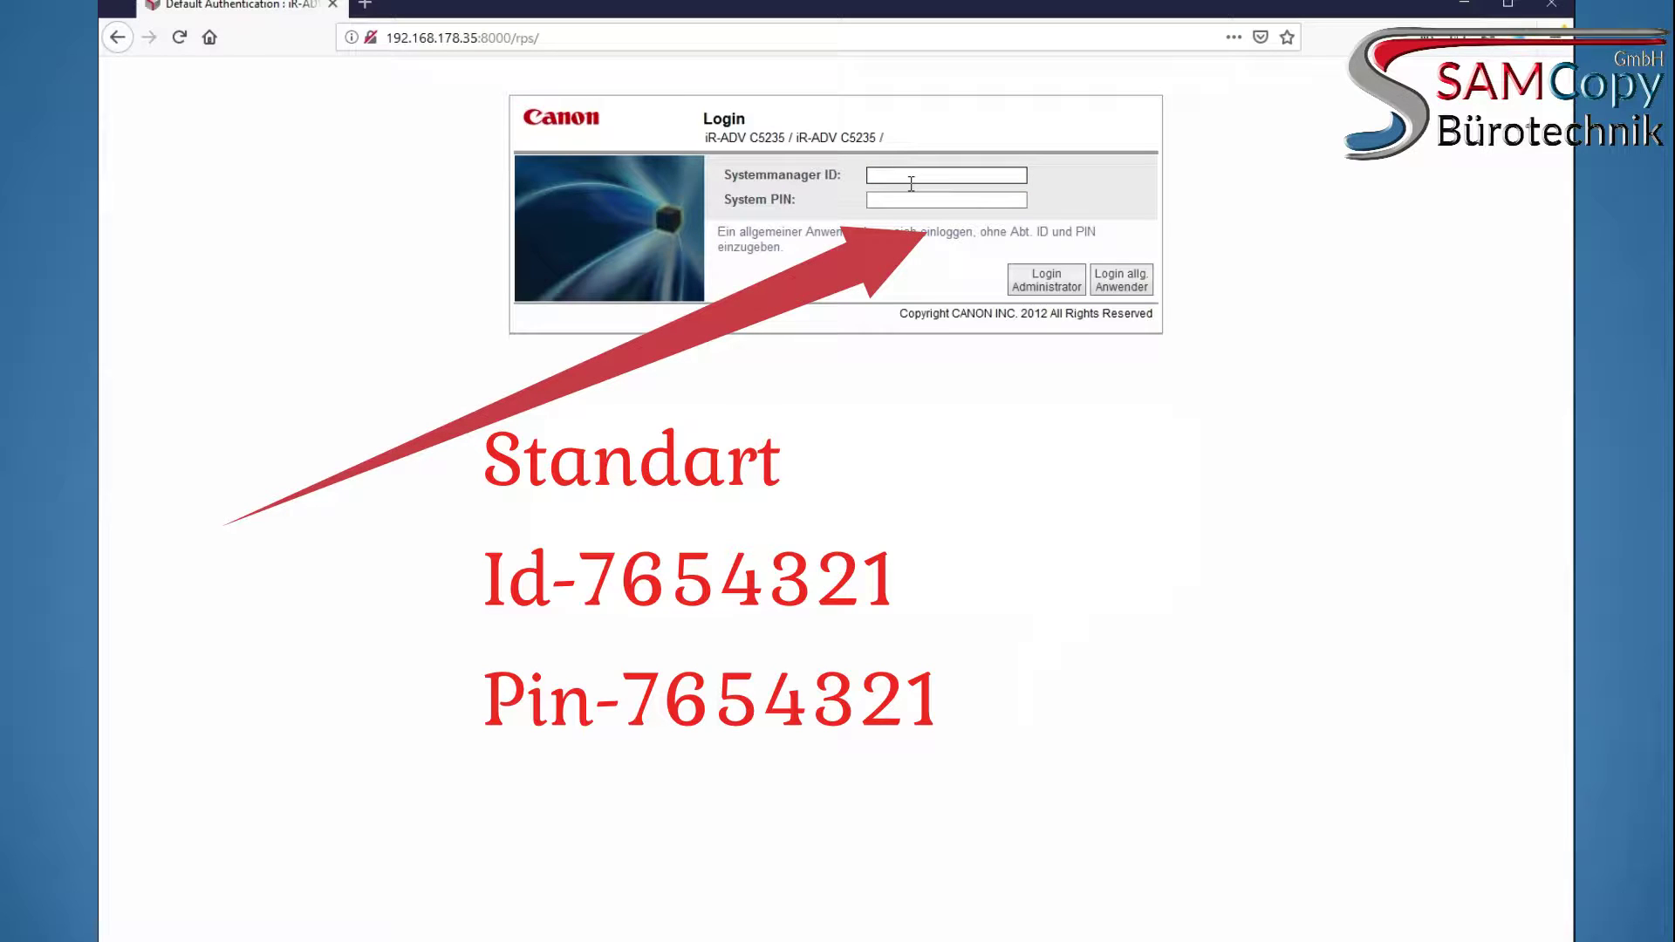
{"action": "left_click", "coordinate": [1046, 279]}
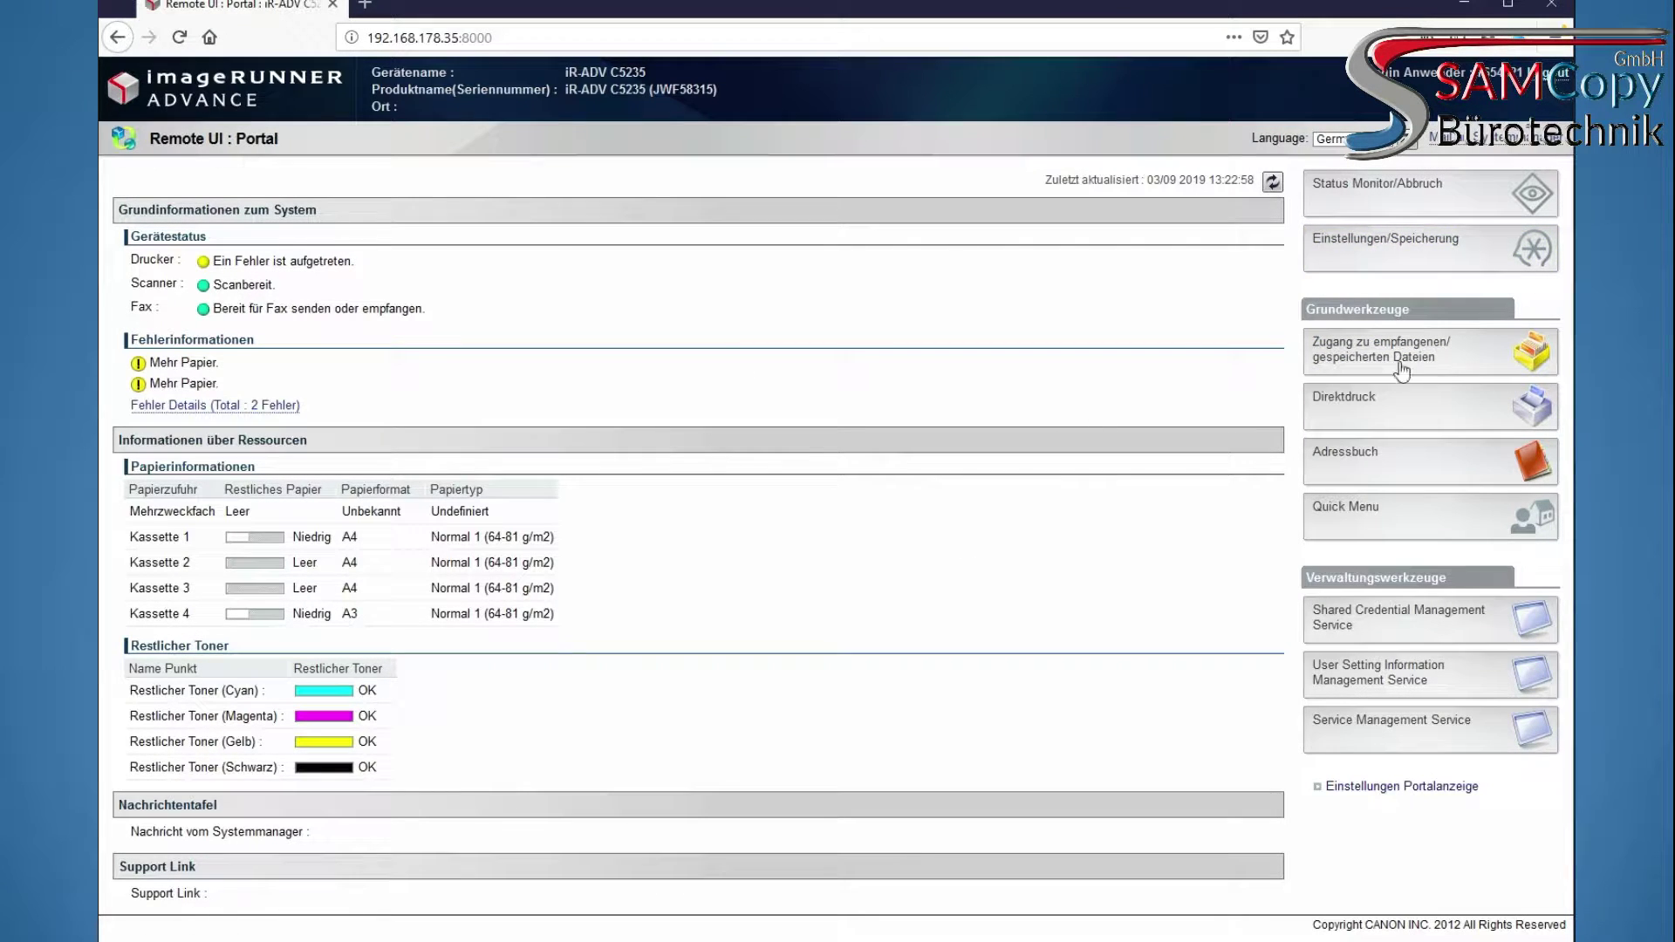
Open the IPv4 IP address settings under Einstellungen/Speicherung > Einstellungen Netzwerk in Remote UI
{"action": "left_click", "coordinate": [1413, 251]}
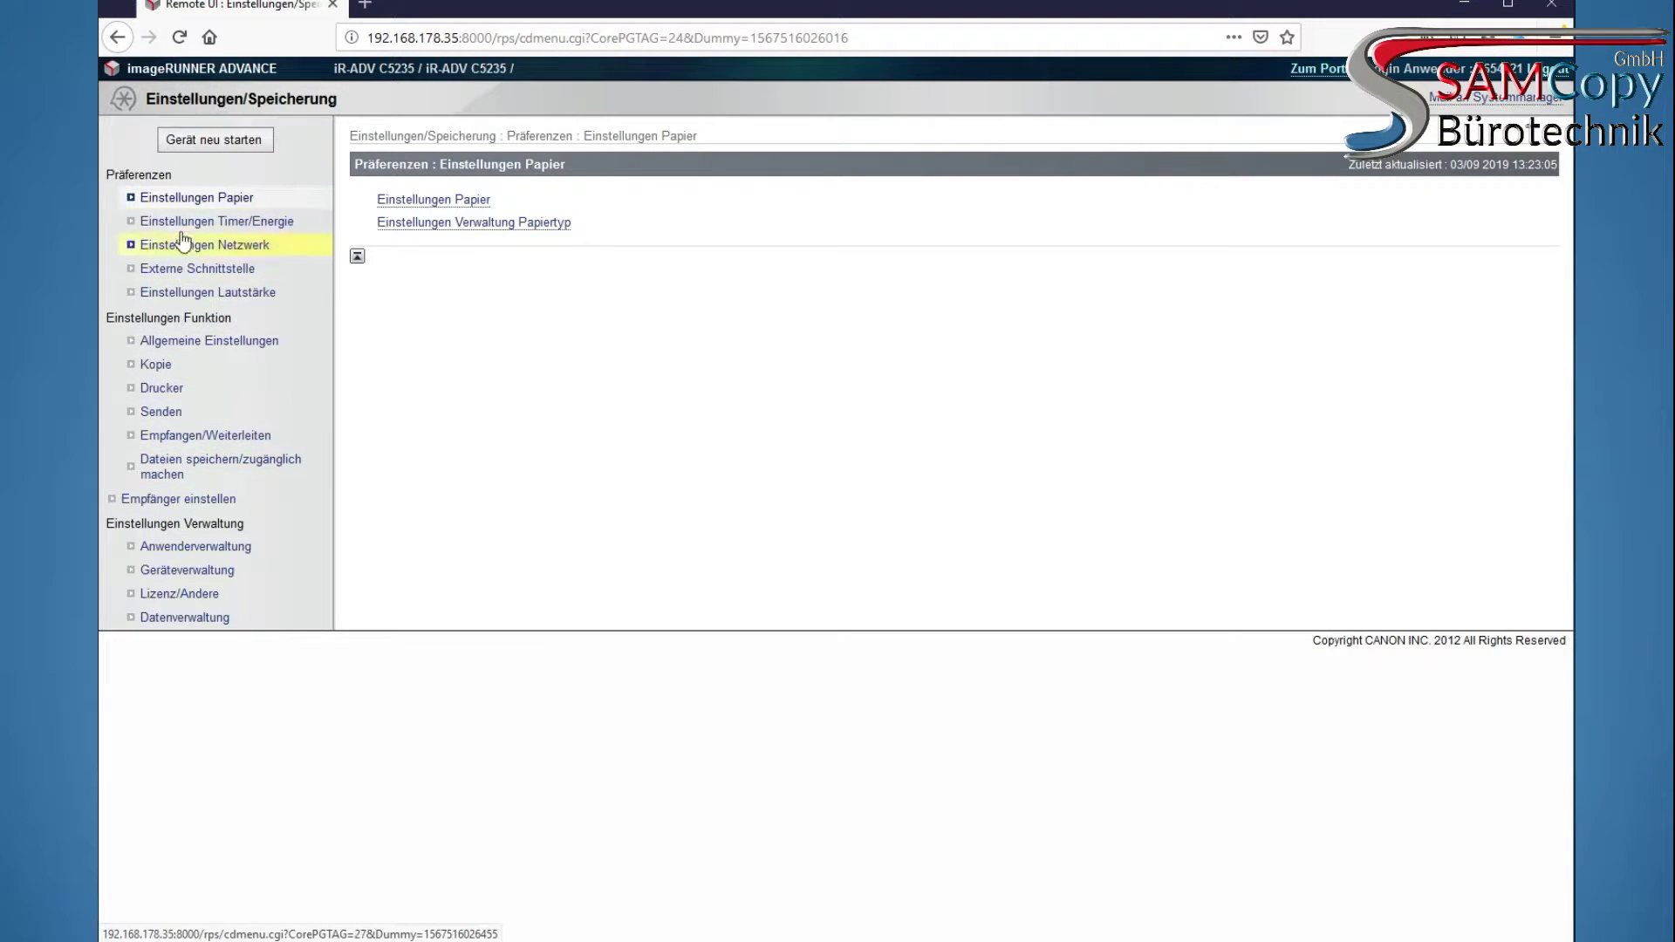
{"action": "left_click", "coordinate": [237, 245]}
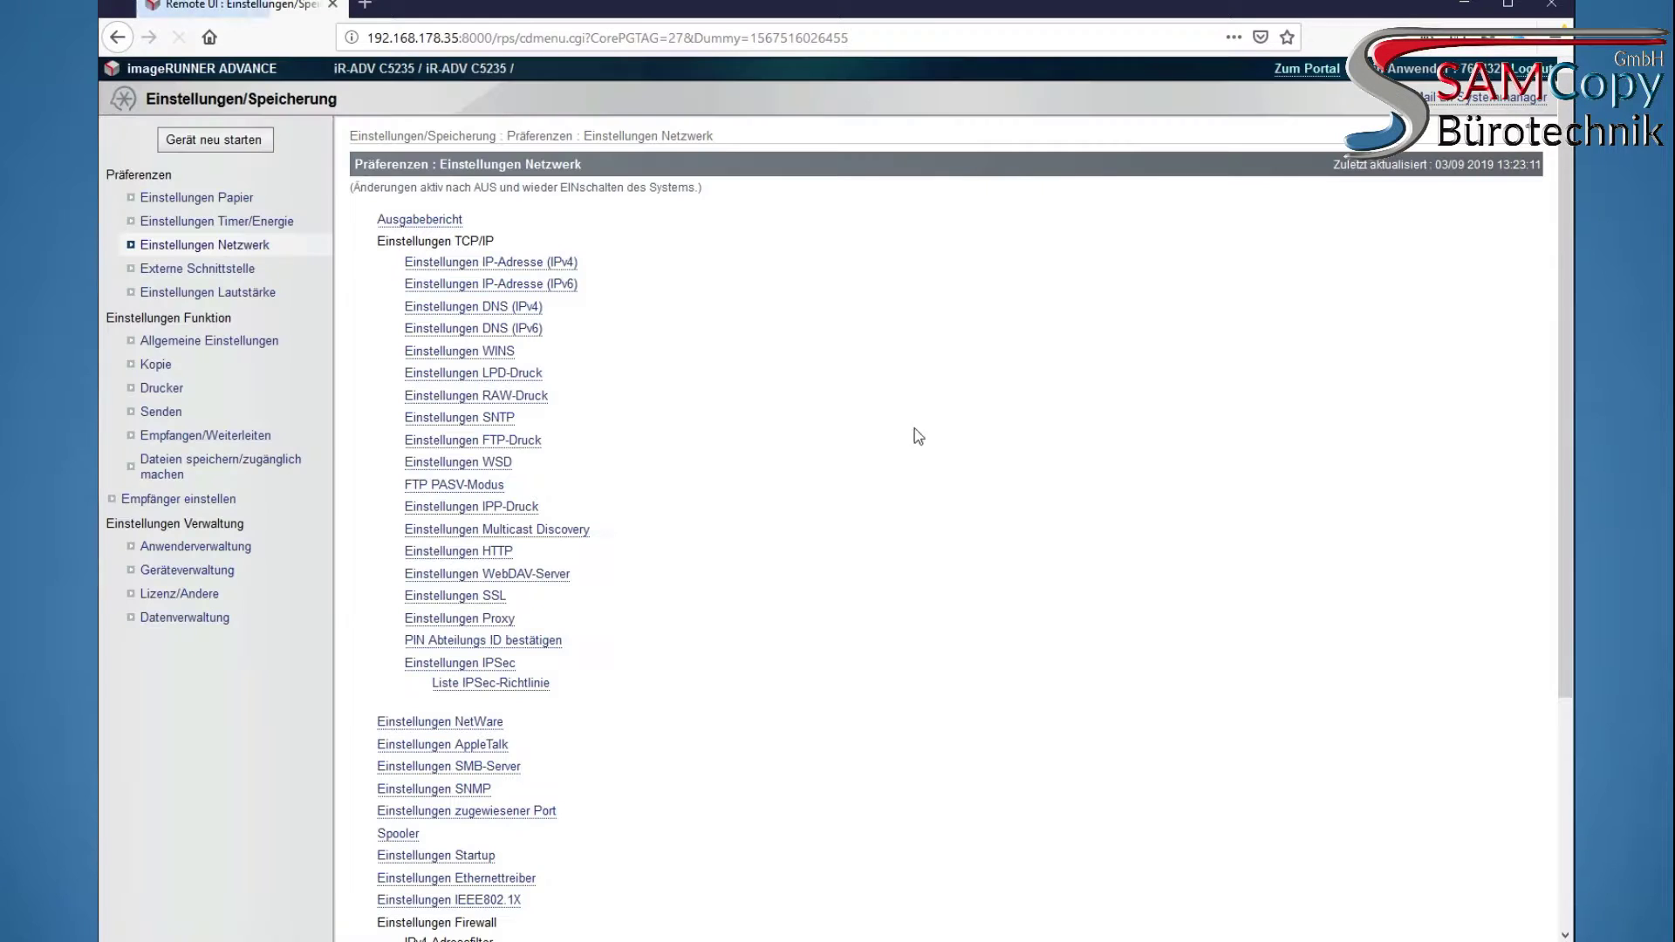
{"action": "left_click", "coordinate": [538, 264]}
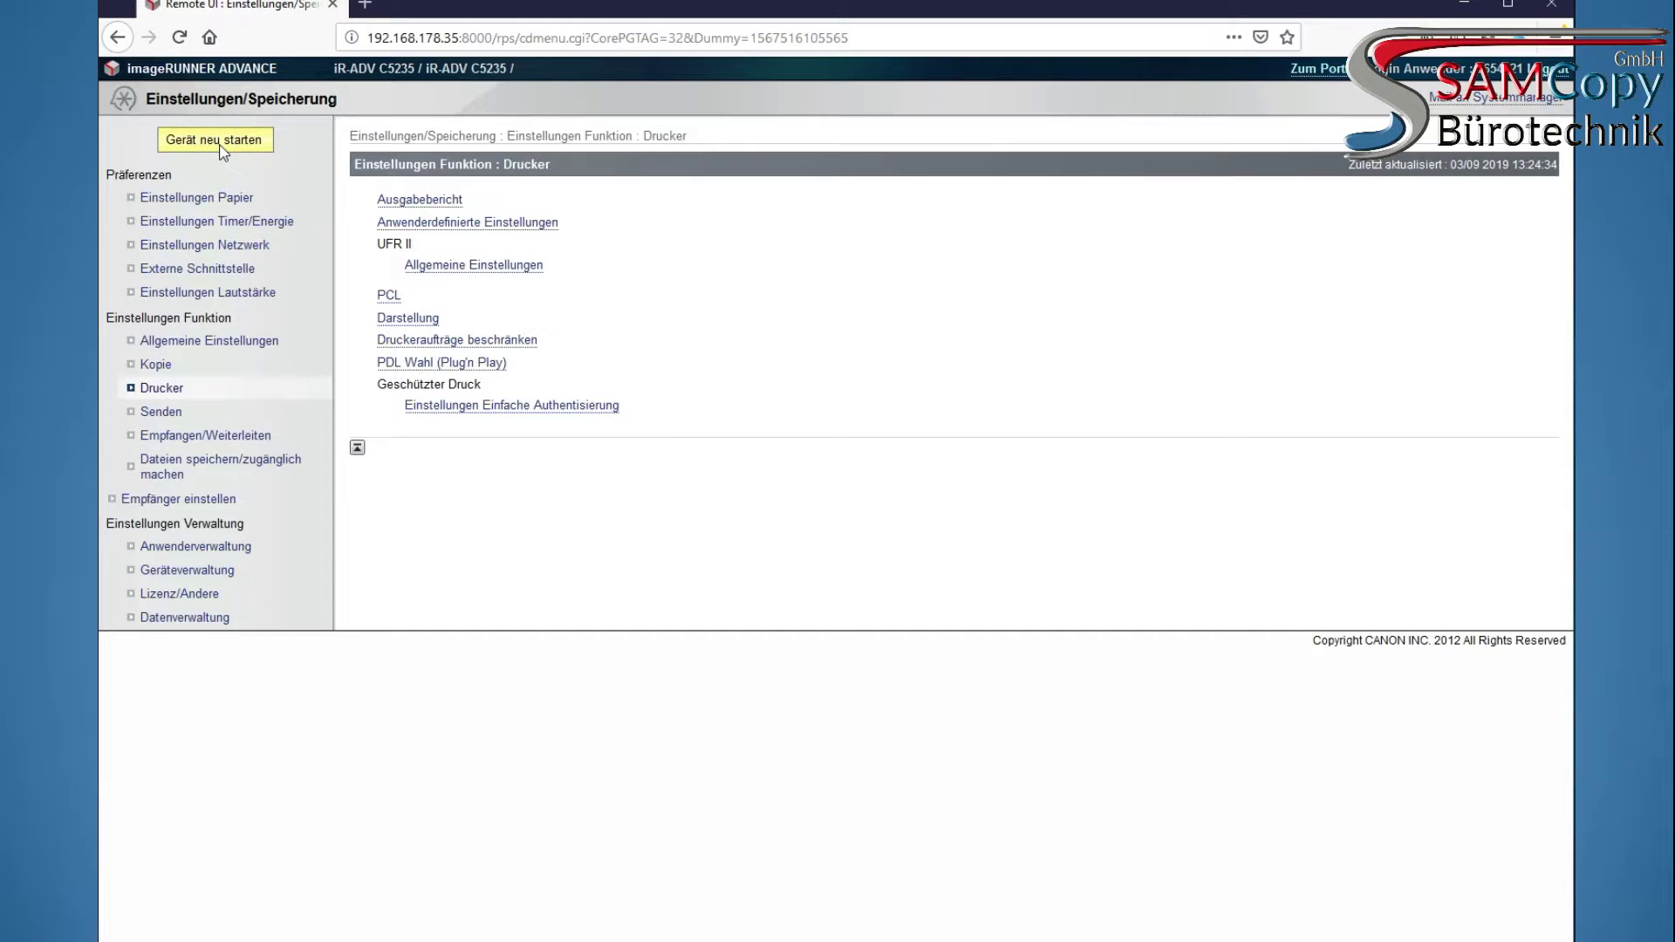
Restart the printer's main unit via Gerät neu starten and confirm with OK
{"action": "left_click", "coordinate": [217, 140]}
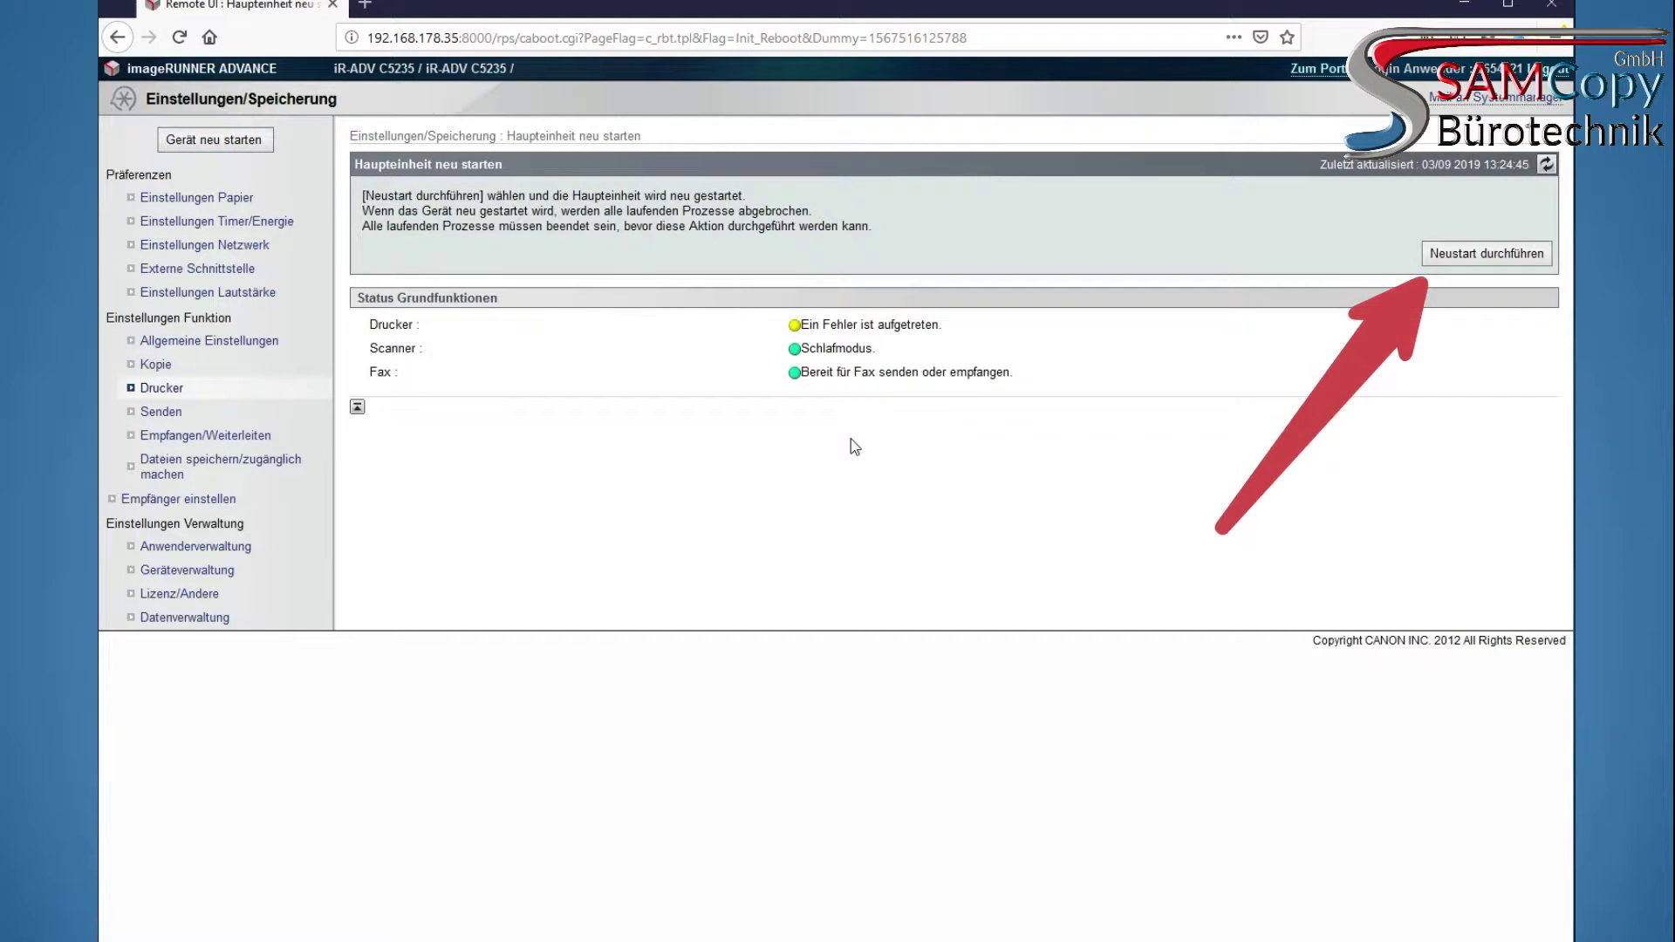
{"action": "left_click", "coordinate": [1452, 255]}
{"action": "left_click", "coordinate": [931, 414]}
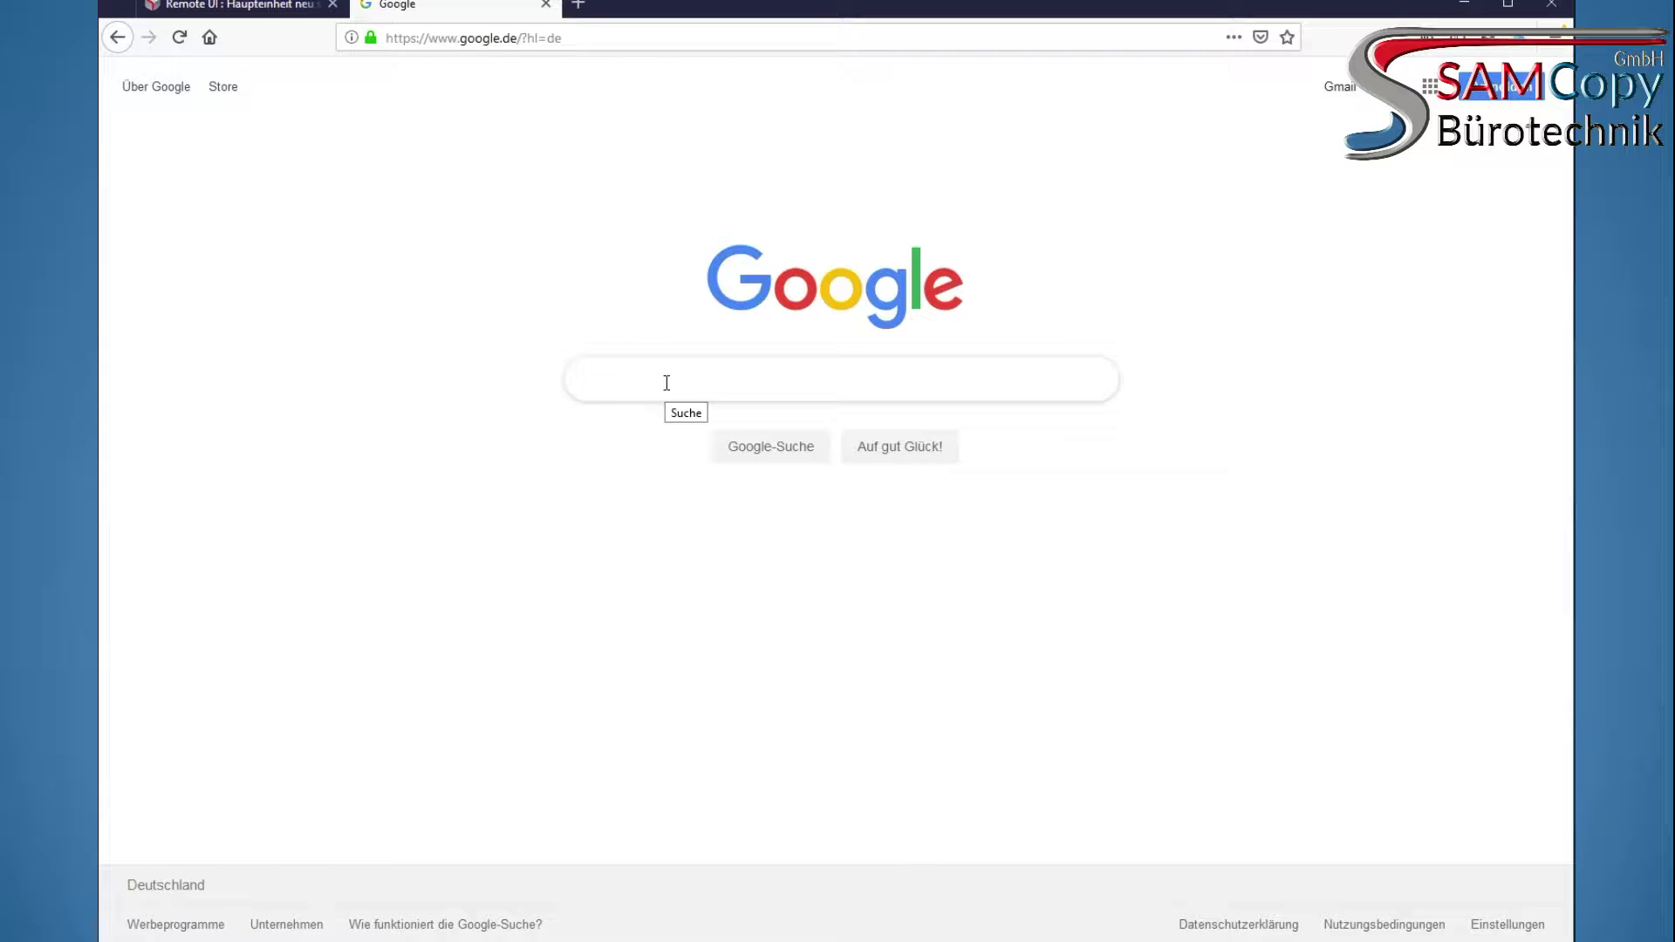
Search Google for 'canon treiber', open Canon's German support page, and enter c5235 as product name
{"action": "type", "text": "canon treiber"}
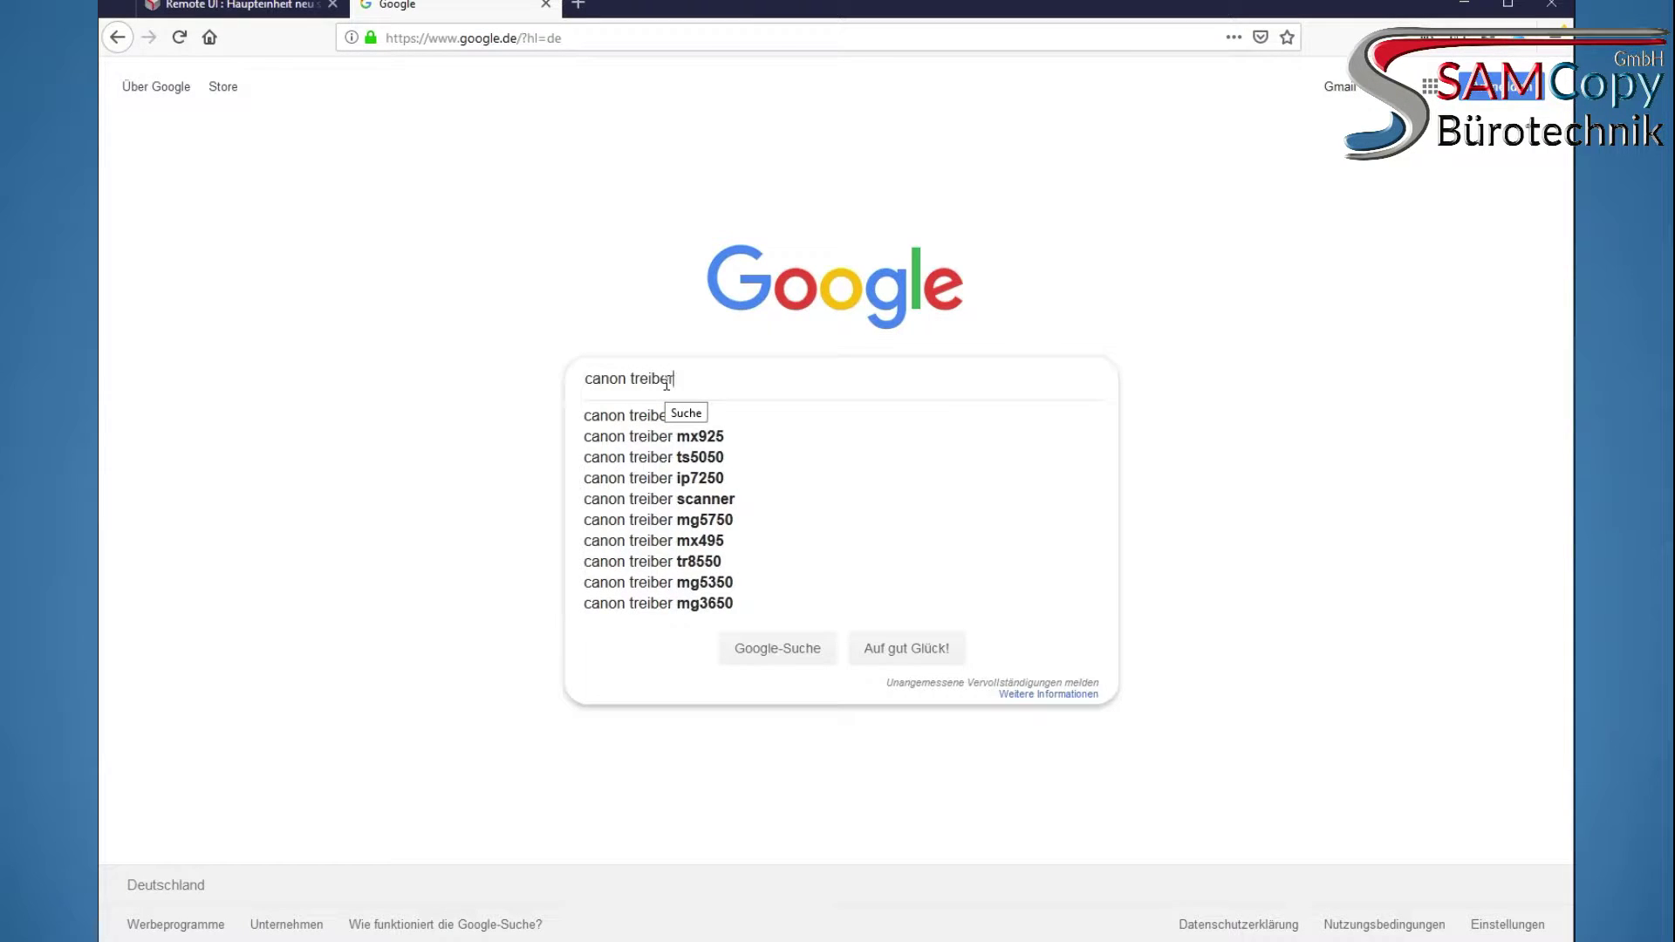
{"action": "key", "text": "Return"}
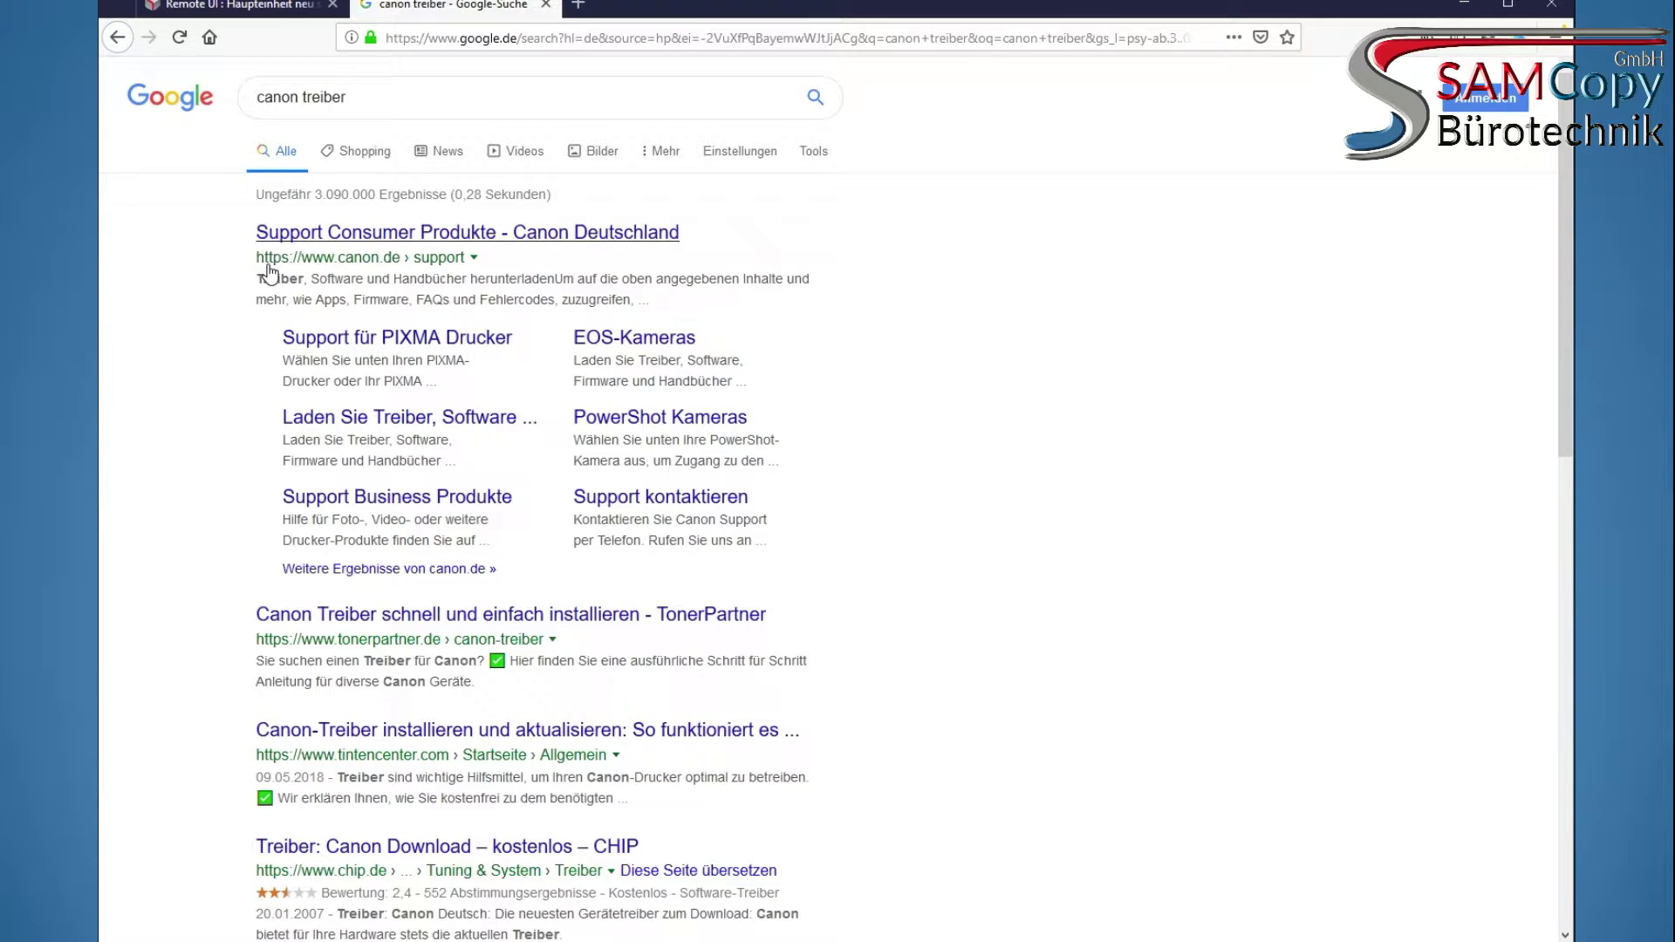
{"action": "left_click", "coordinate": [439, 259]}
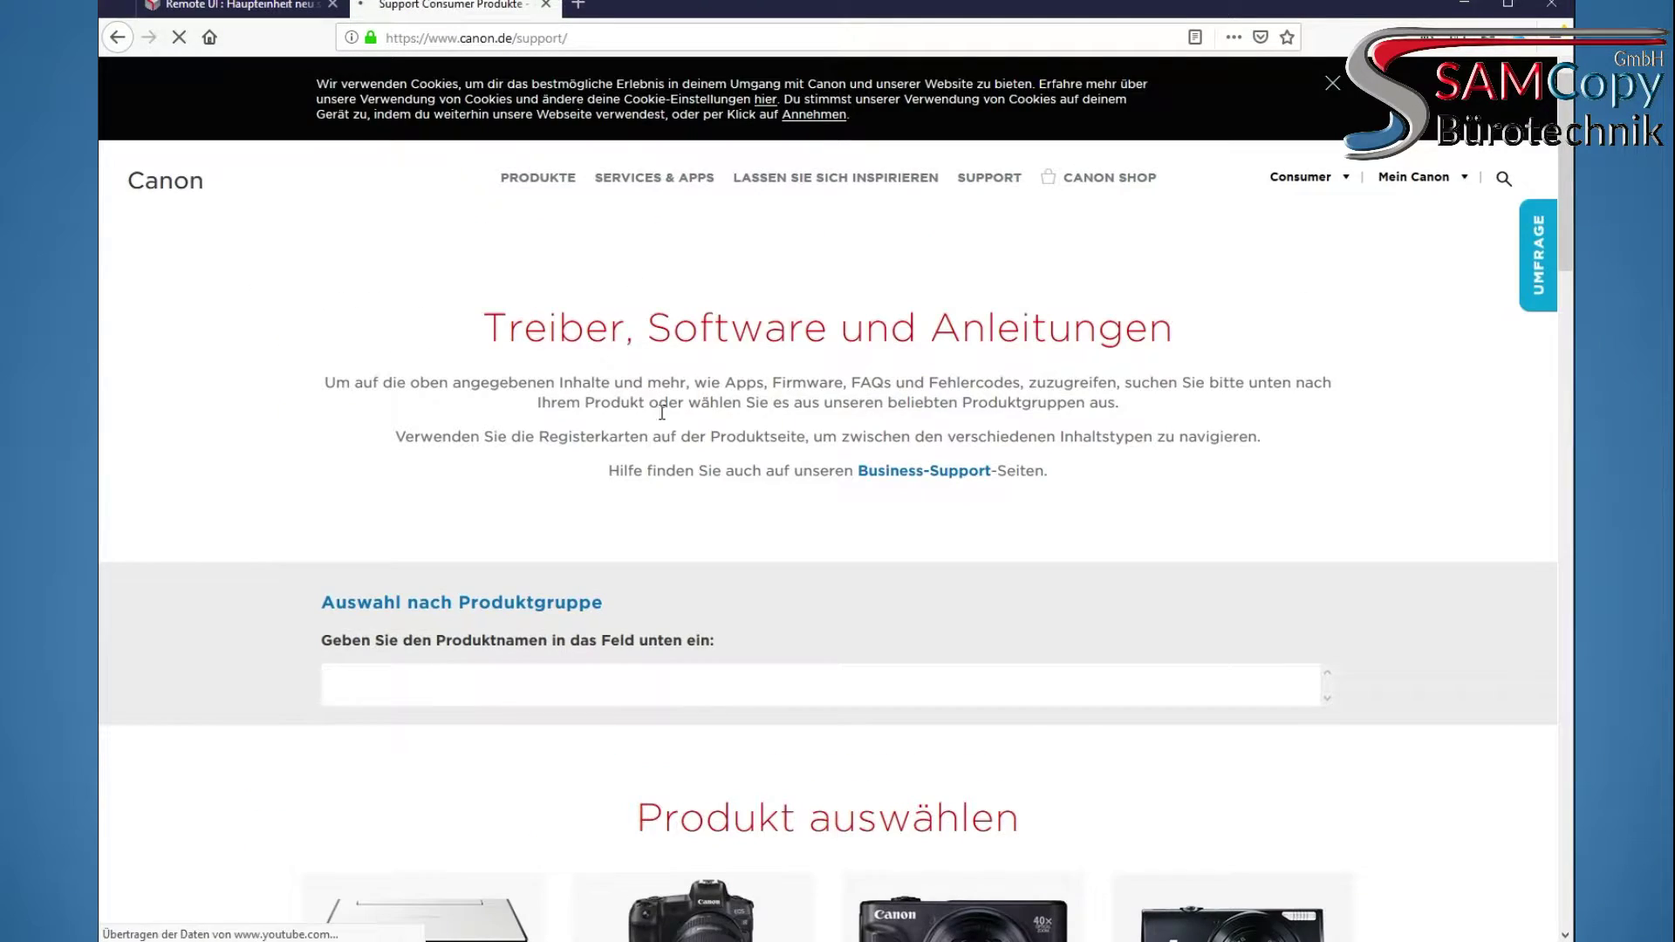
{"action": "scroll", "coordinate": [584, 374], "scroll_direction": "down", "scroll_amount": 3}
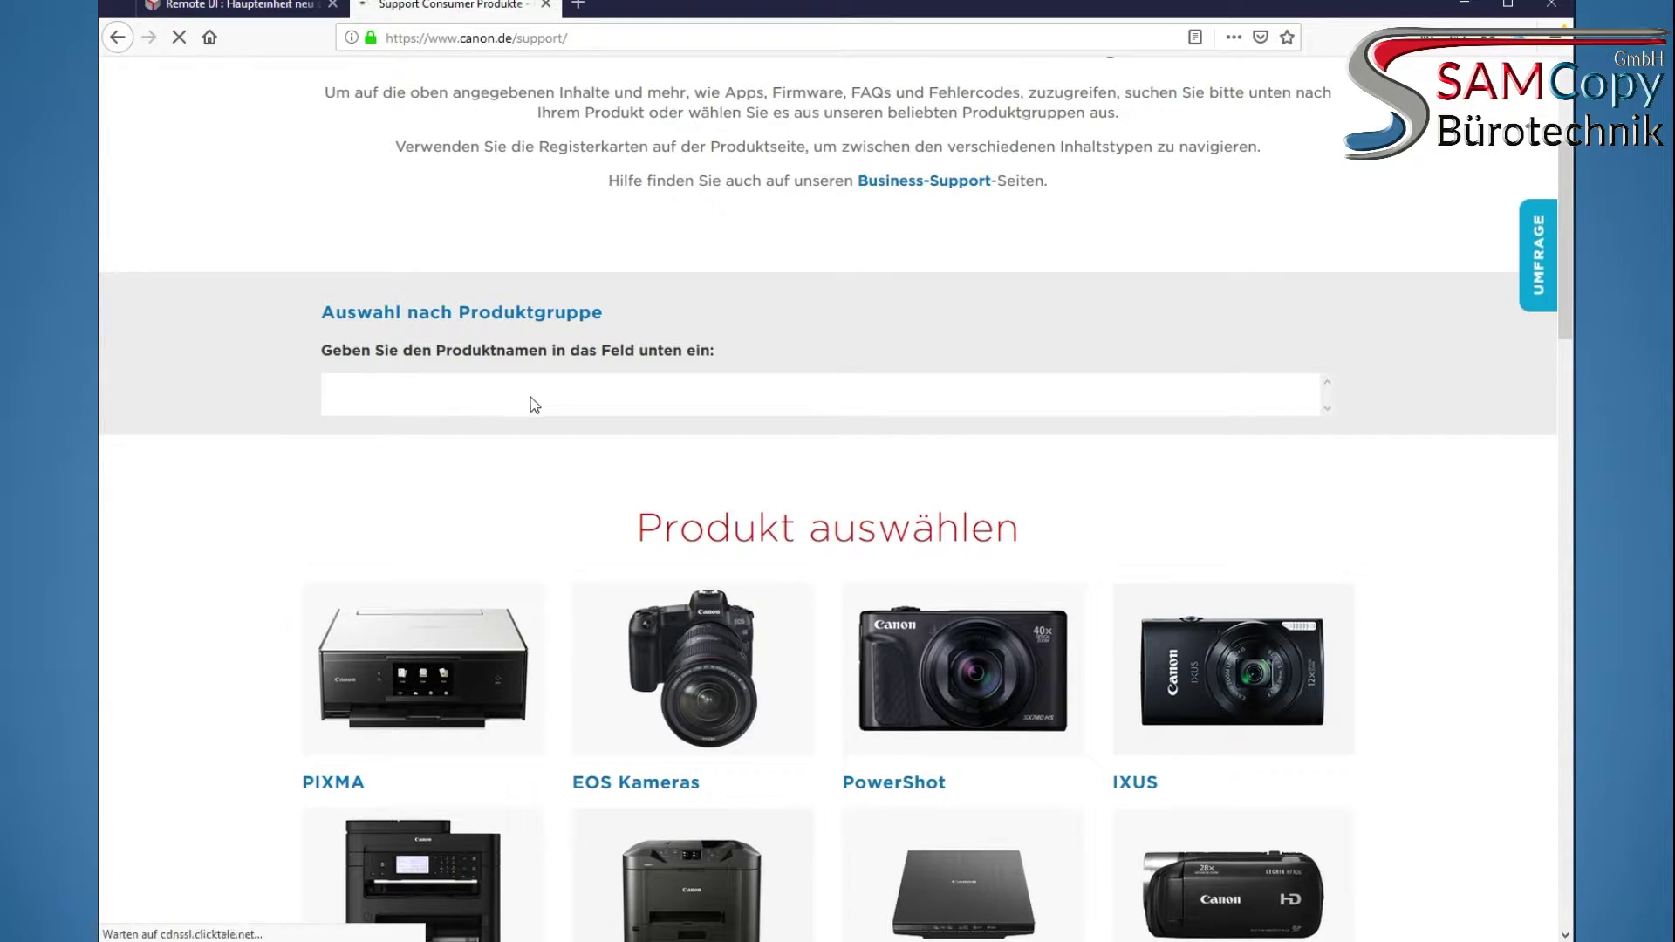
{"action": "left_click", "coordinate": [548, 388]}
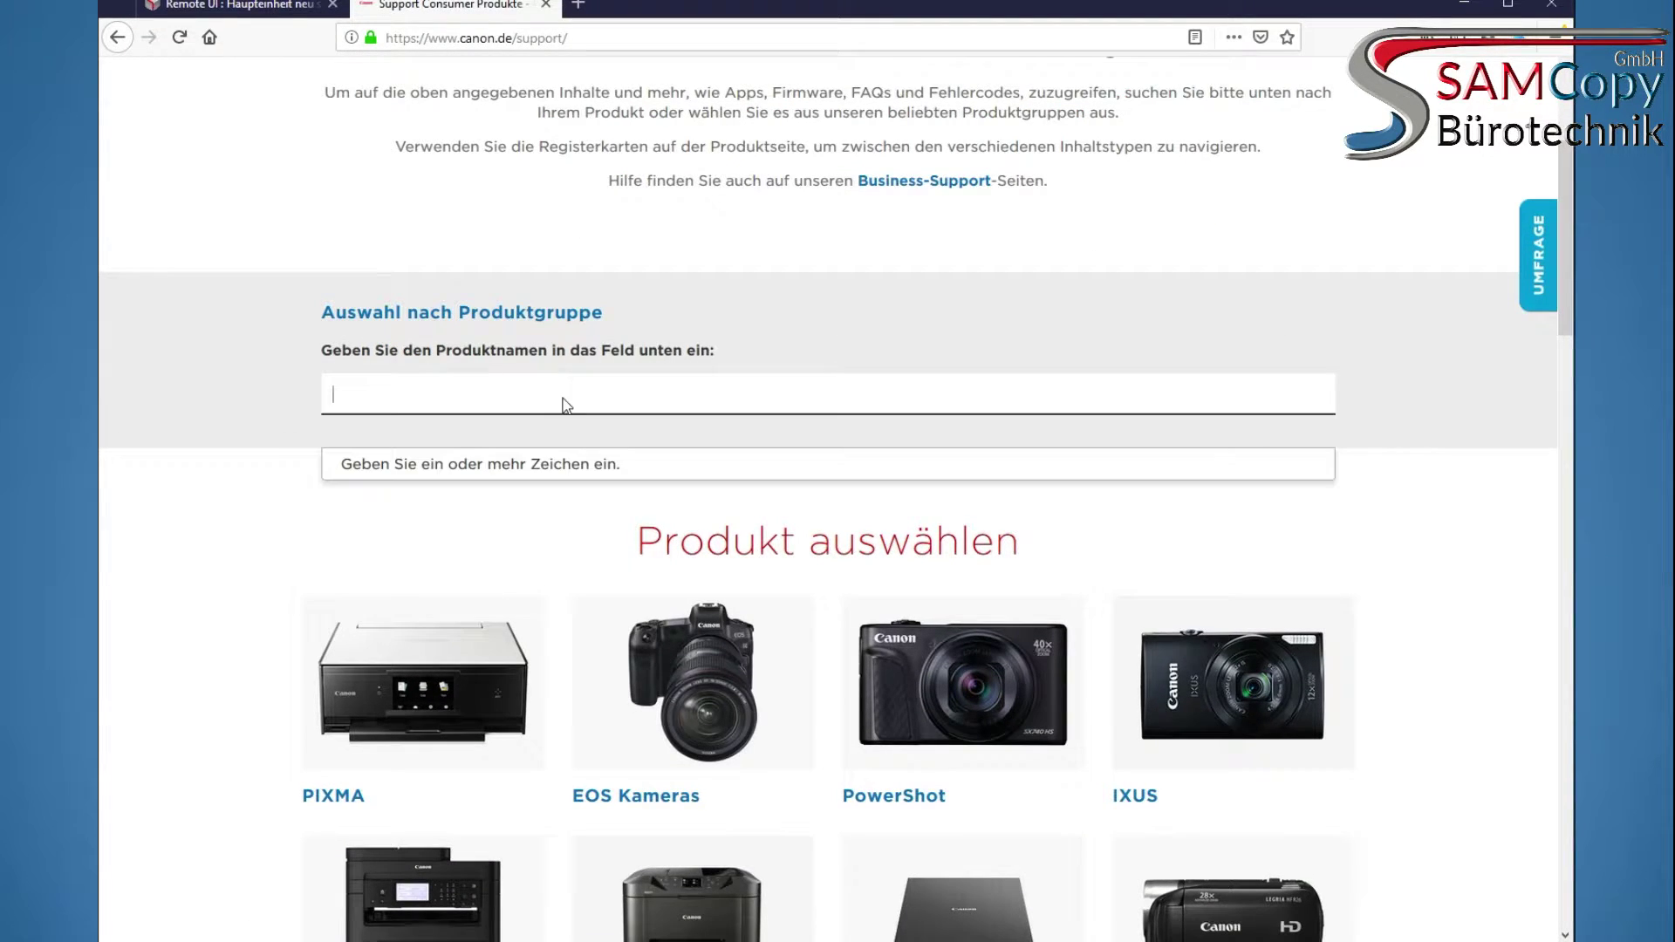
{"action": "type", "text": "c"}
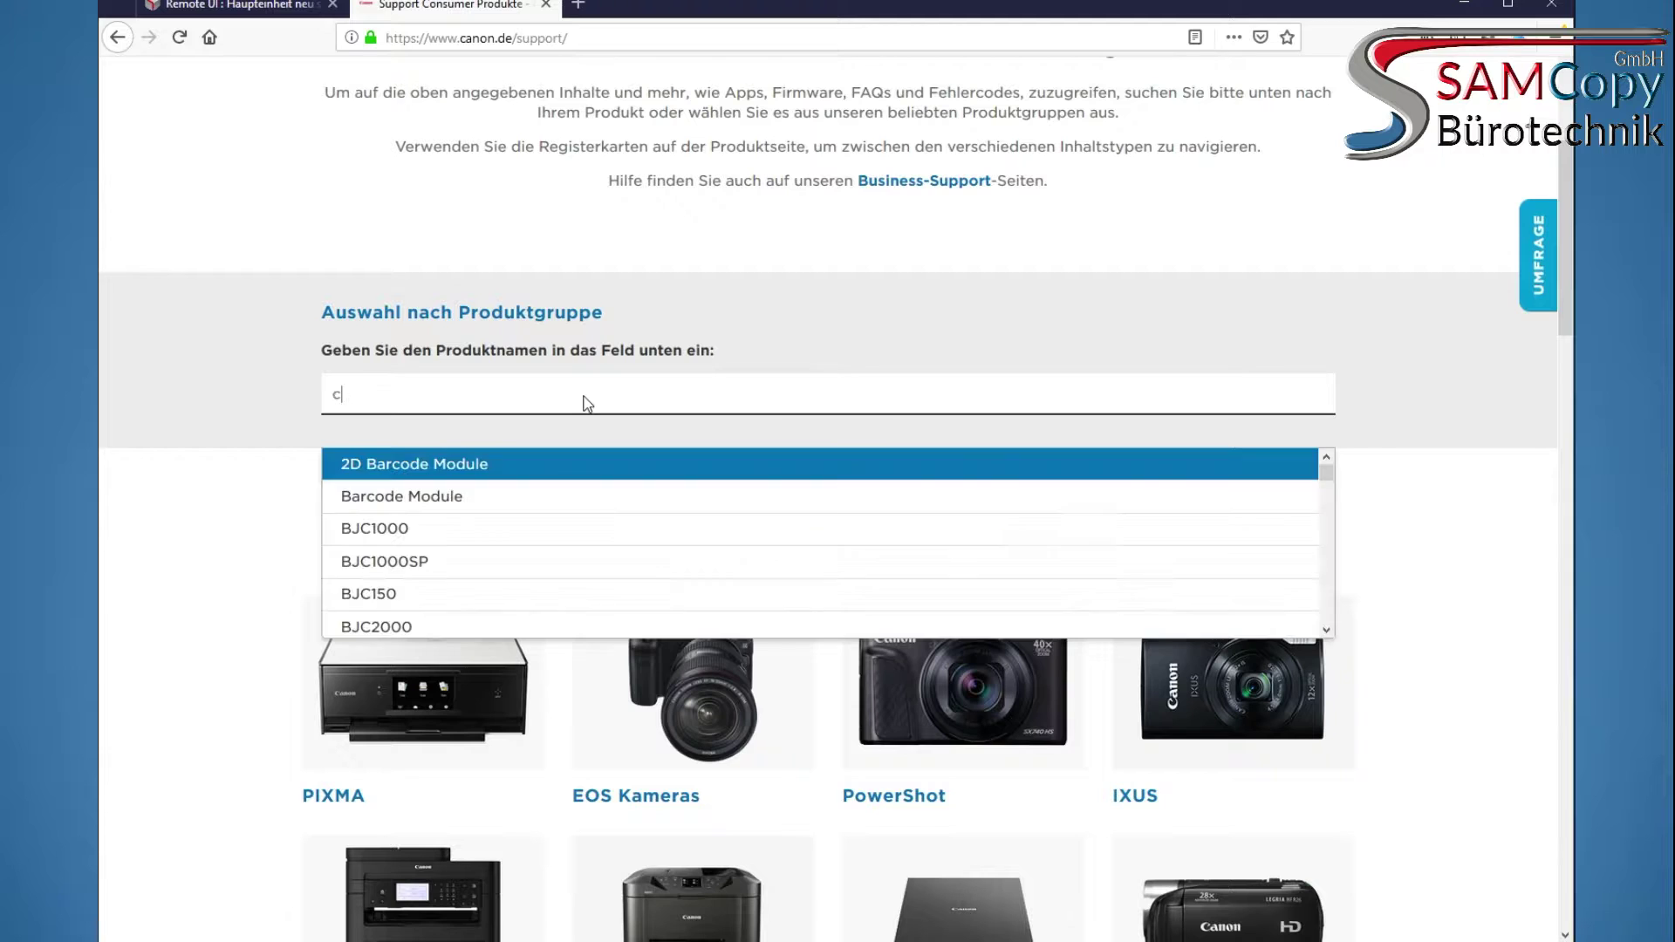
{"action": "type", "text": "5"}
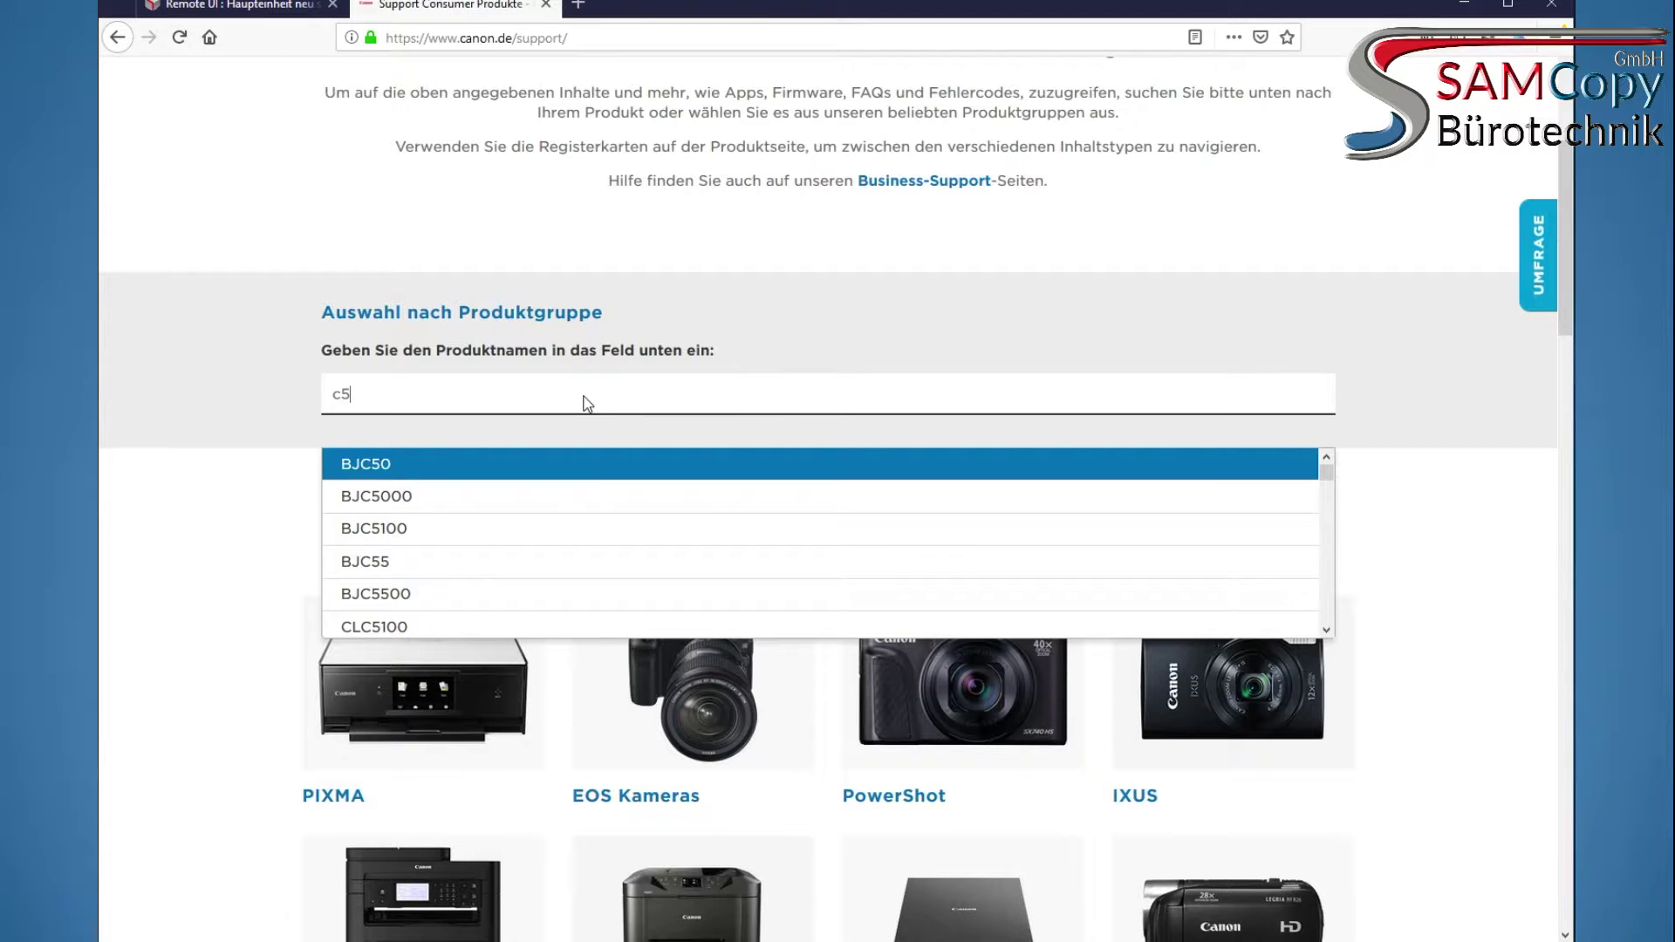
{"action": "type", "text": "235"}
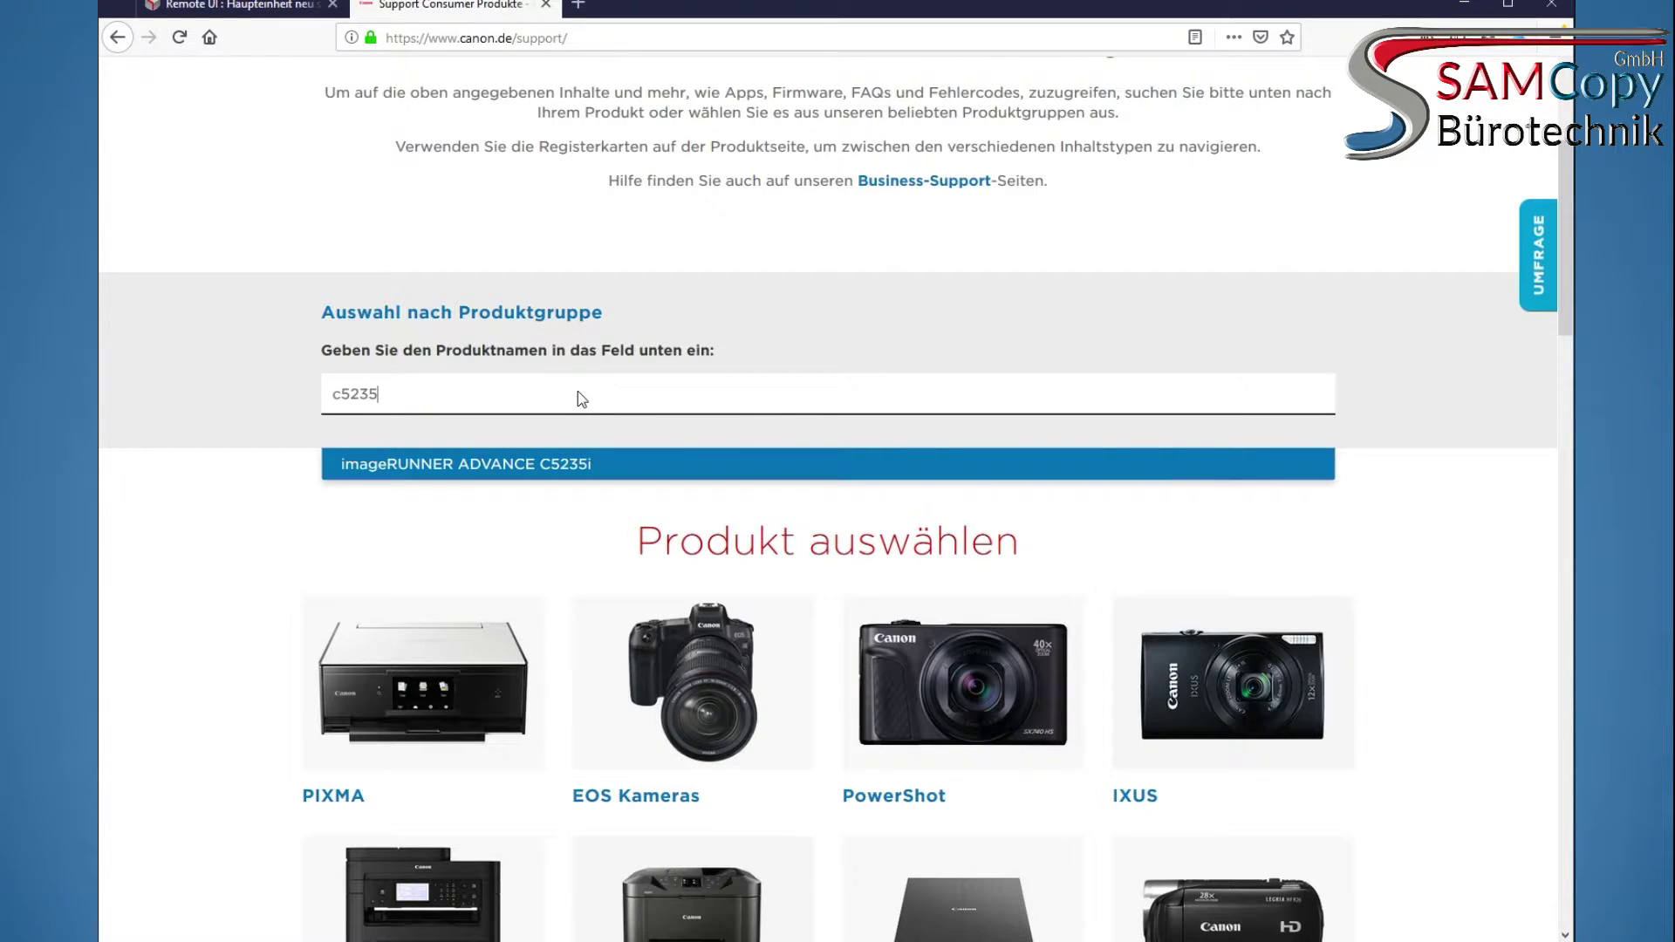
Open the imageRUNNER ADVANCE C5235i support page with Windows 10 (64-bit) as operating system
{"action": "left_click", "coordinate": [445, 467]}
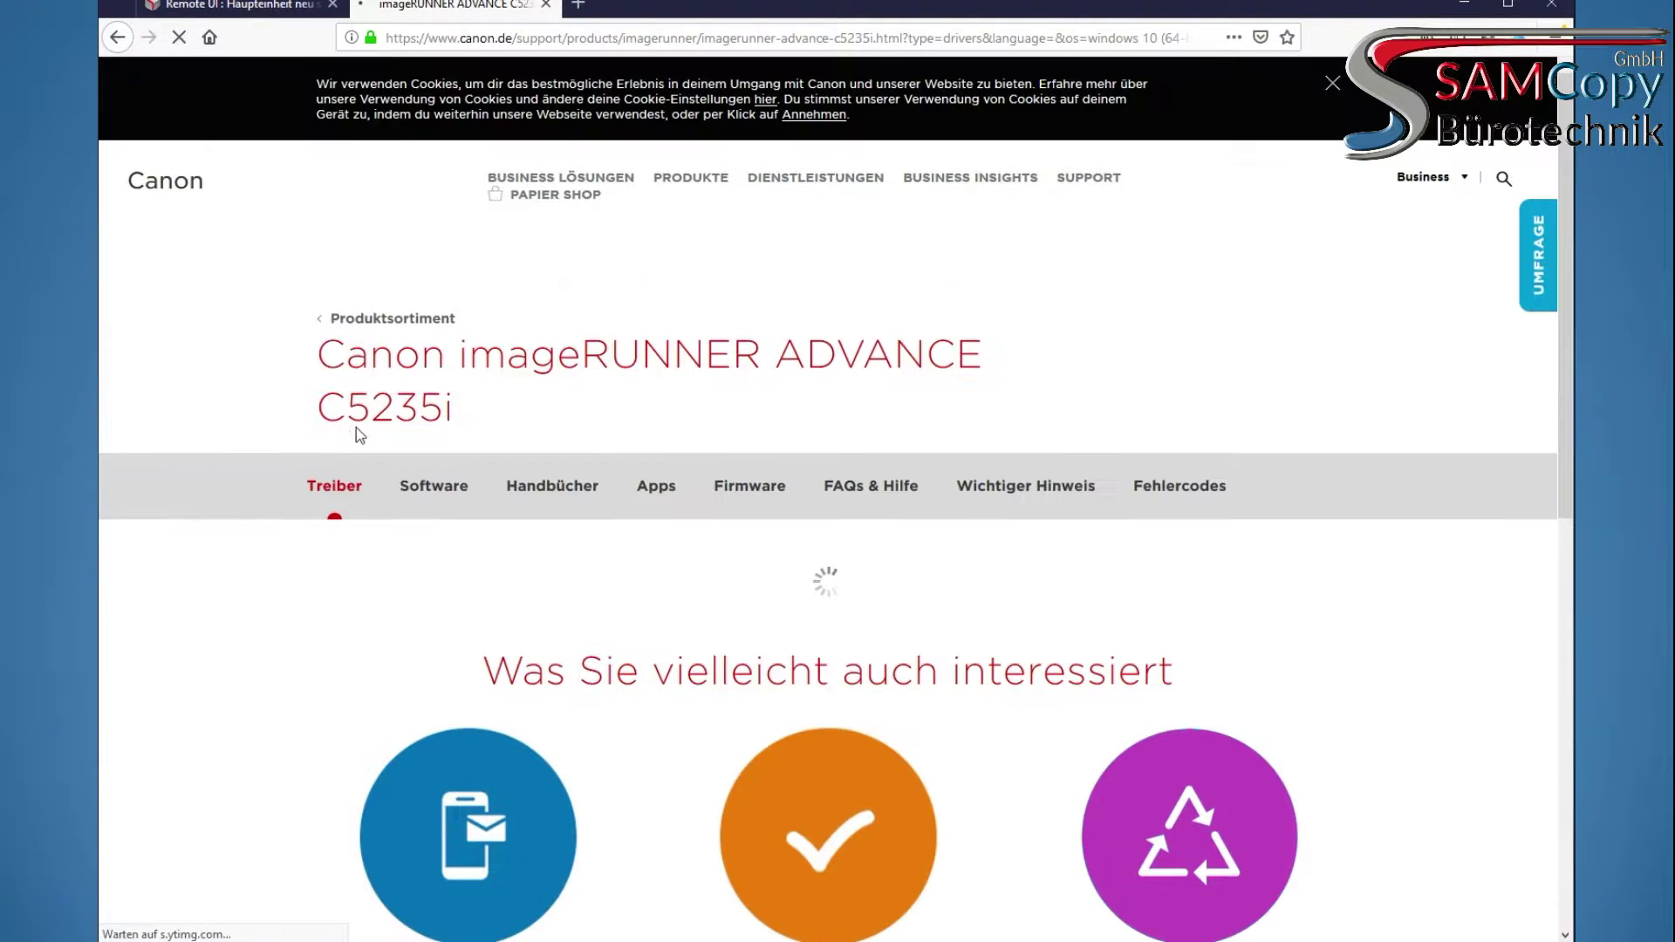
{"action": "scroll", "coordinate": [722, 415], "scroll_direction": "down", "scroll_amount": 1}
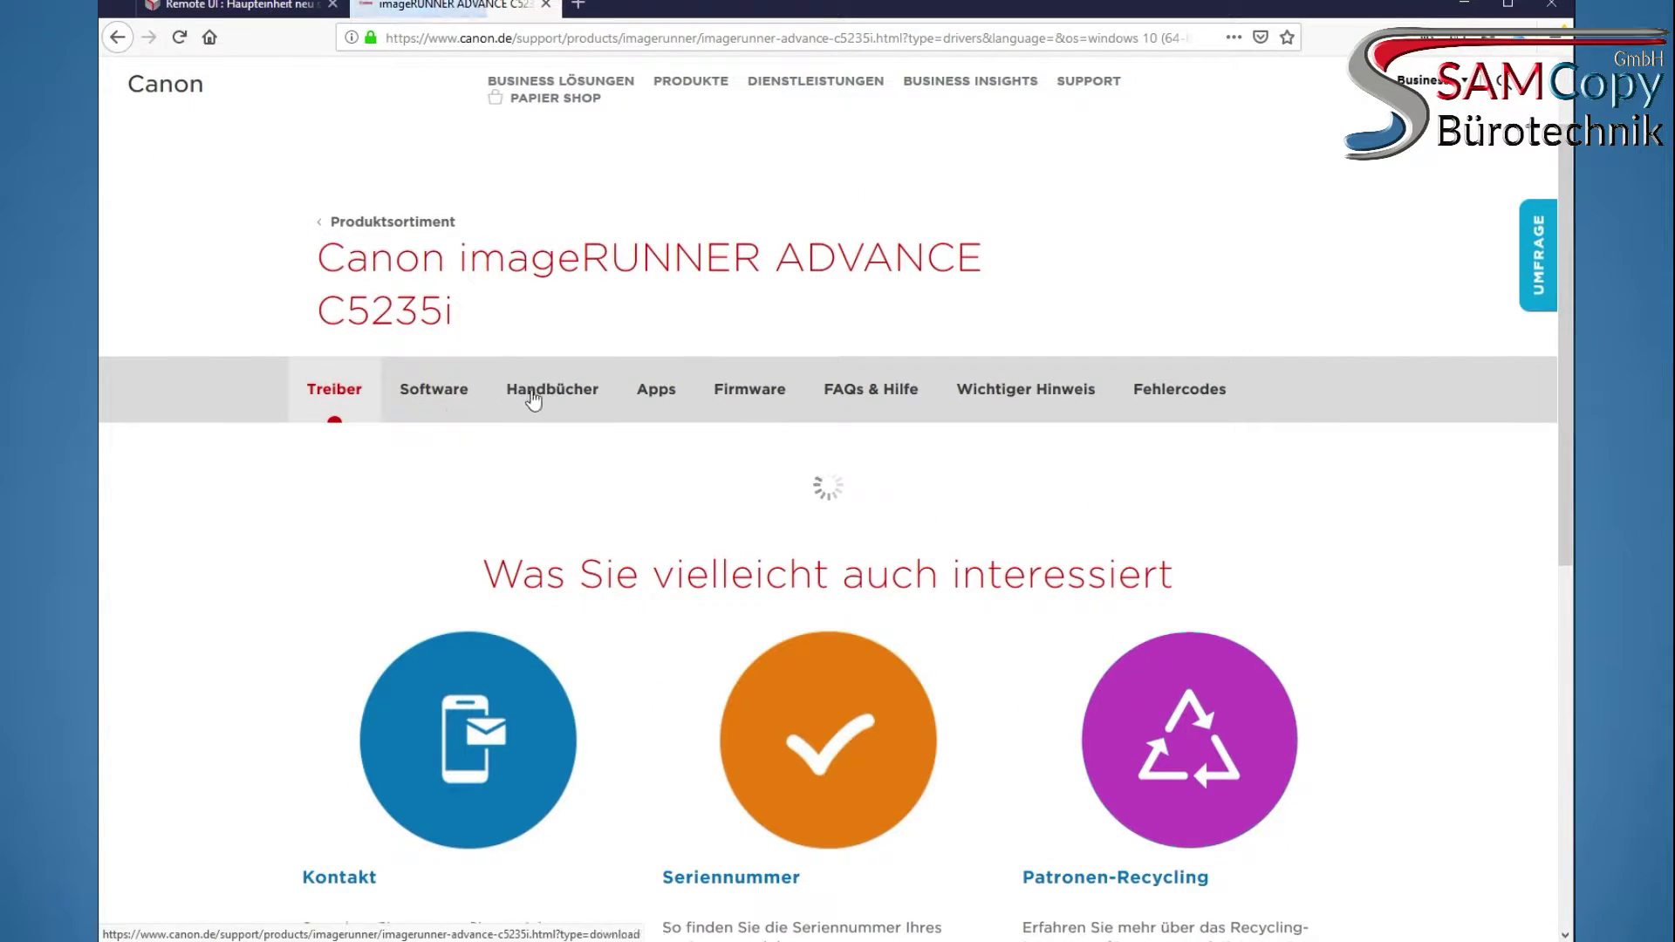
{"action": "scroll", "coordinate": [450, 485], "scroll_direction": "down", "scroll_amount": 2}
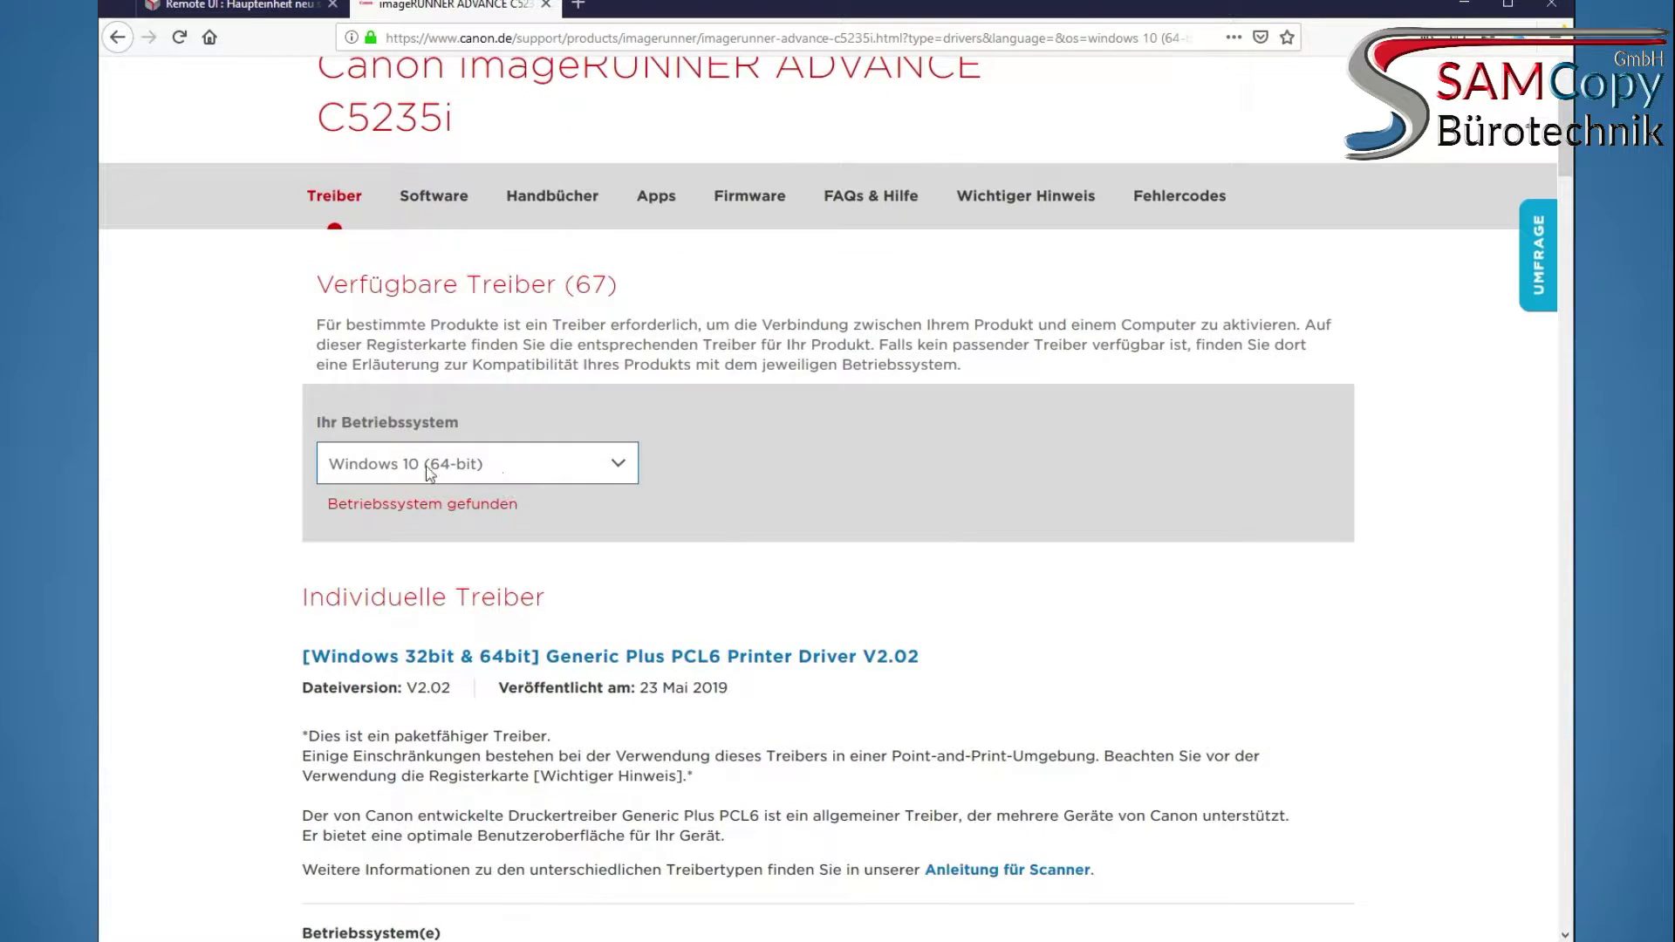
{"action": "left_click", "coordinate": [469, 469]}
{"action": "left_click", "coordinate": [466, 469]}
{"action": "scroll", "coordinate": [759, 377], "scroll_direction": "down", "scroll_amount": 3}
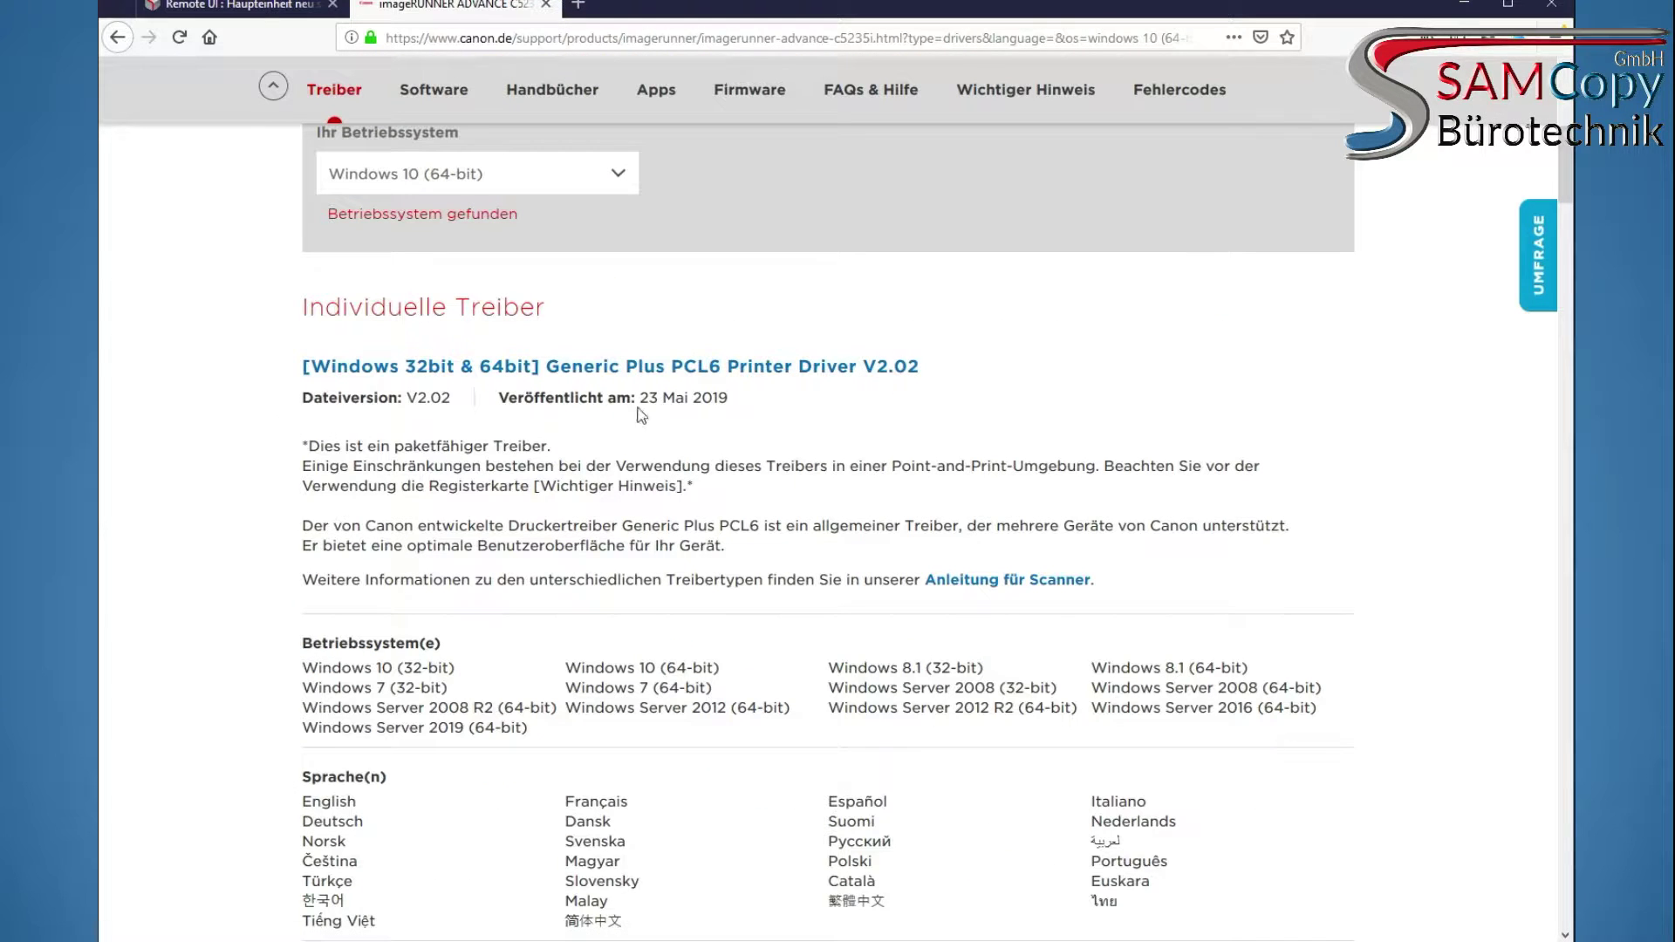
{"action": "scroll", "coordinate": [642, 401], "scroll_direction": "down", "scroll_amount": 2}
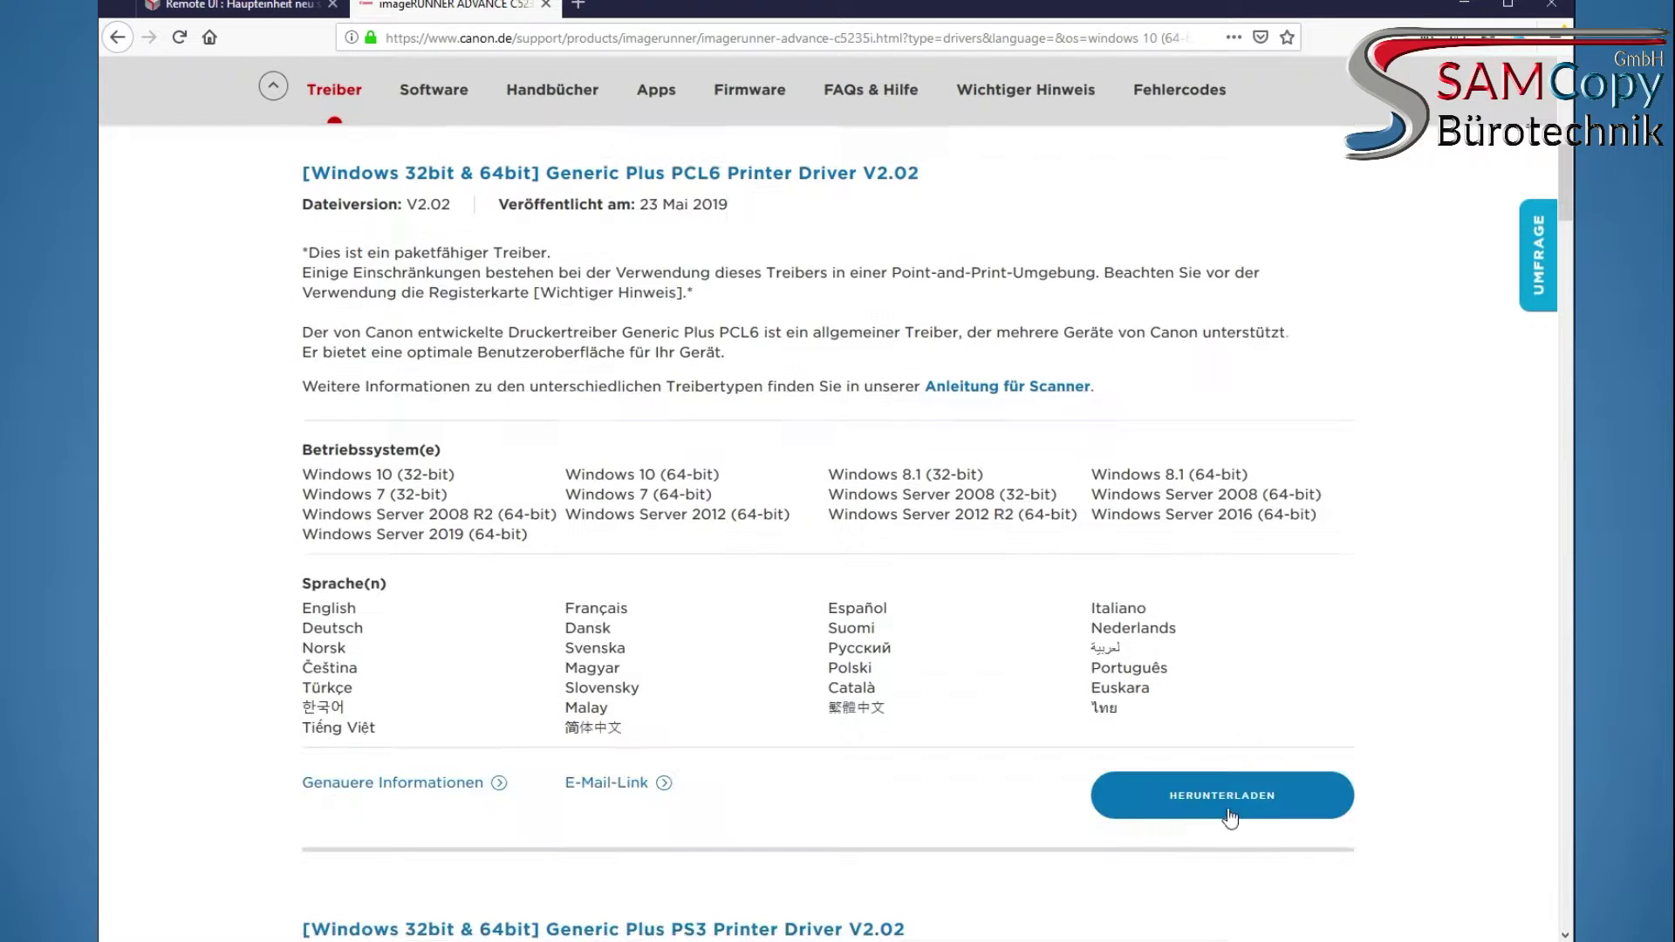
Download and save the Generic Plus PCL6 V2.02 driver, declining the survey and closing the instructions
{"action": "left_click", "coordinate": [1226, 807]}
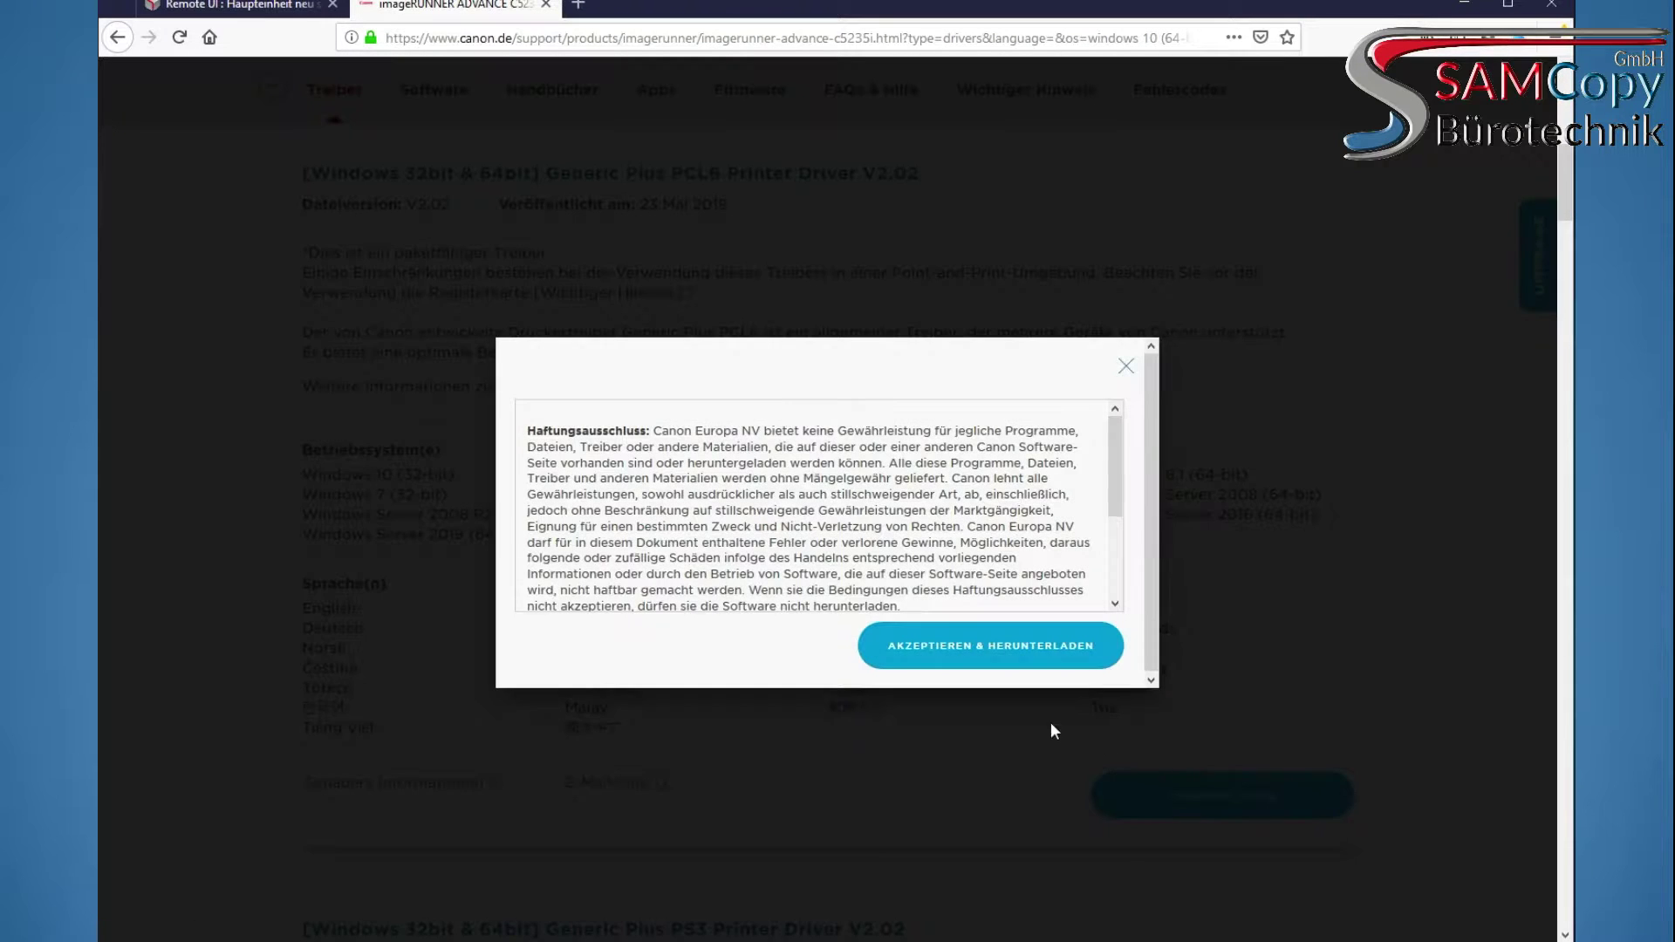
{"action": "left_click", "coordinate": [977, 661]}
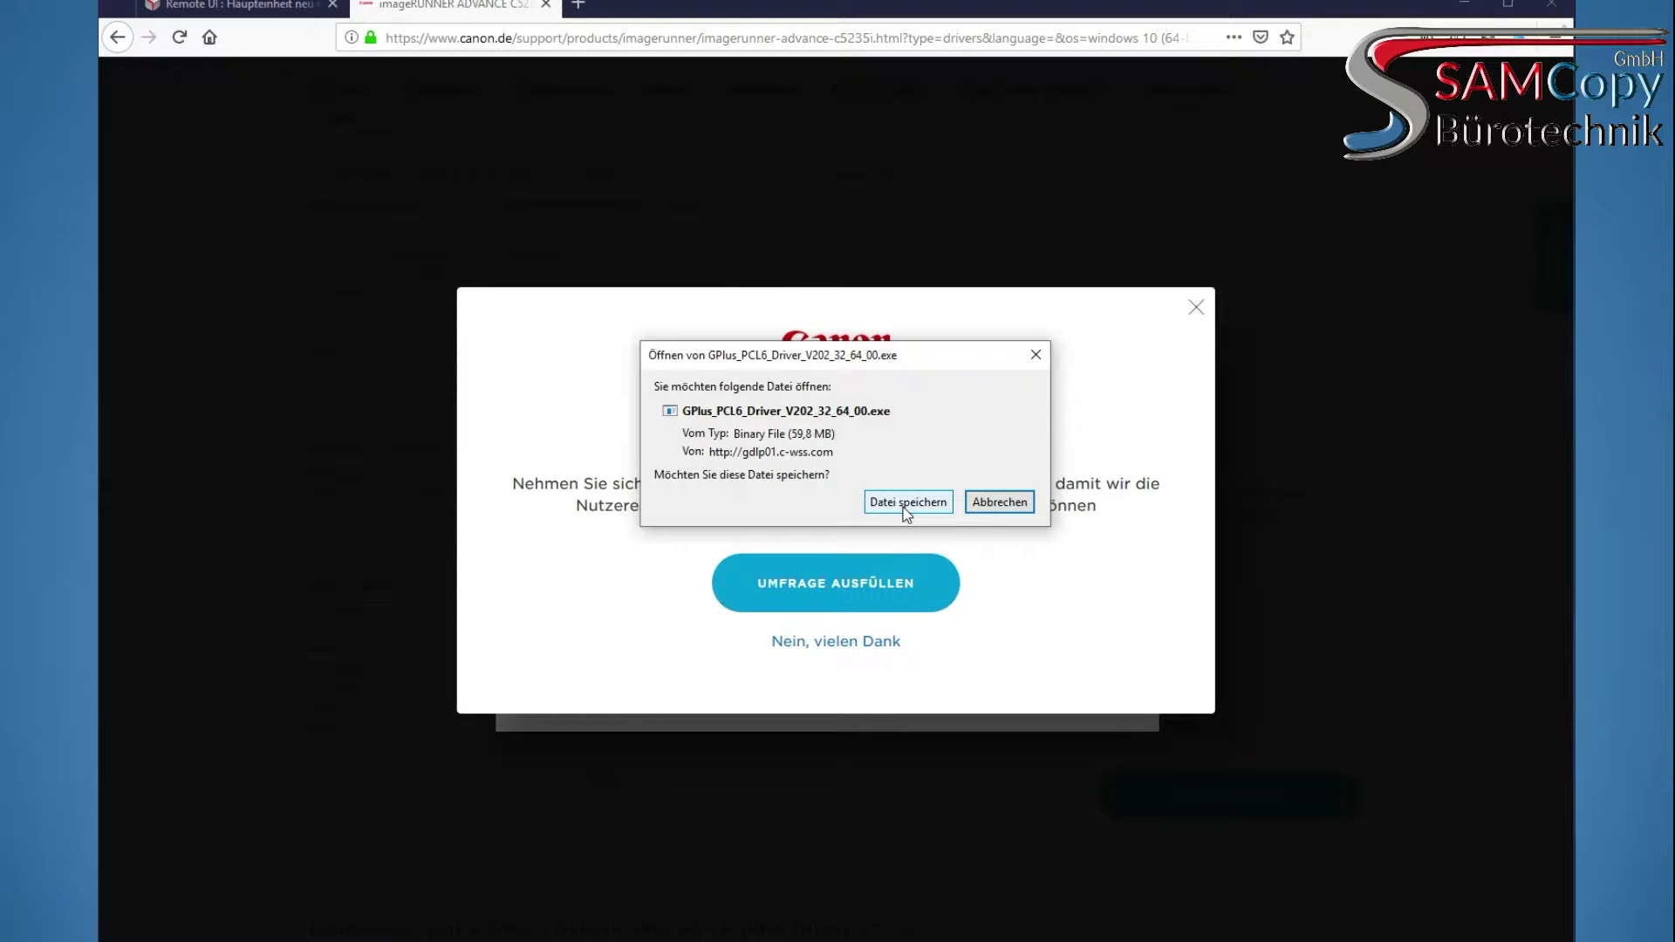
{"action": "left_click", "coordinate": [907, 503]}
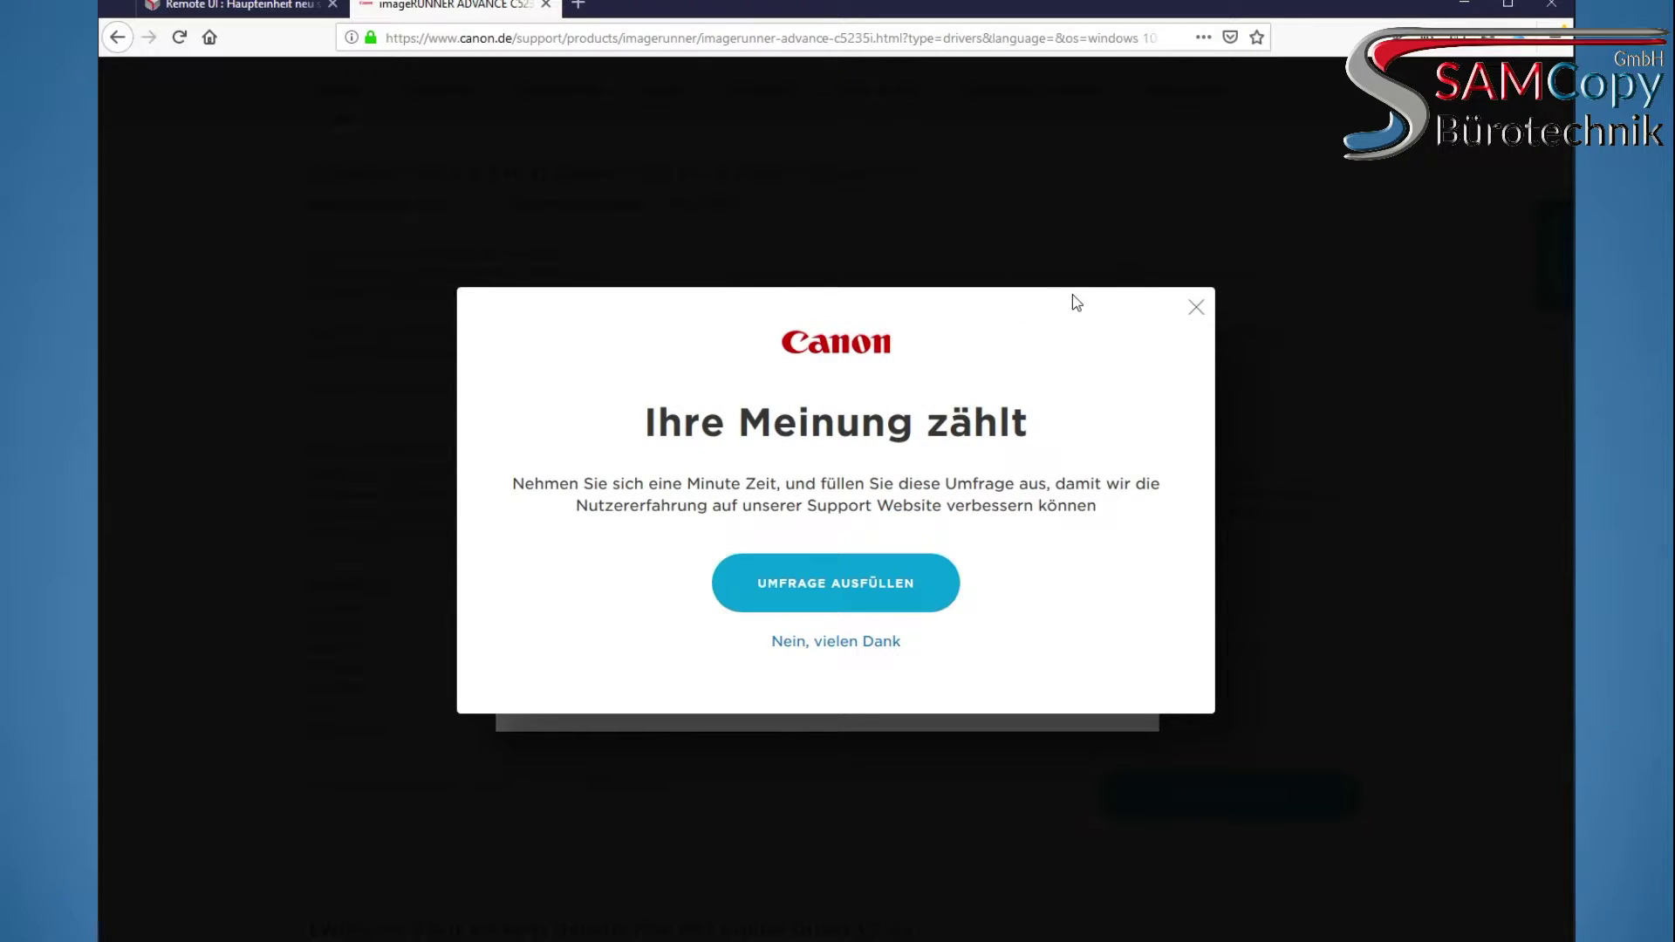
{"action": "left_click", "coordinate": [831, 646]}
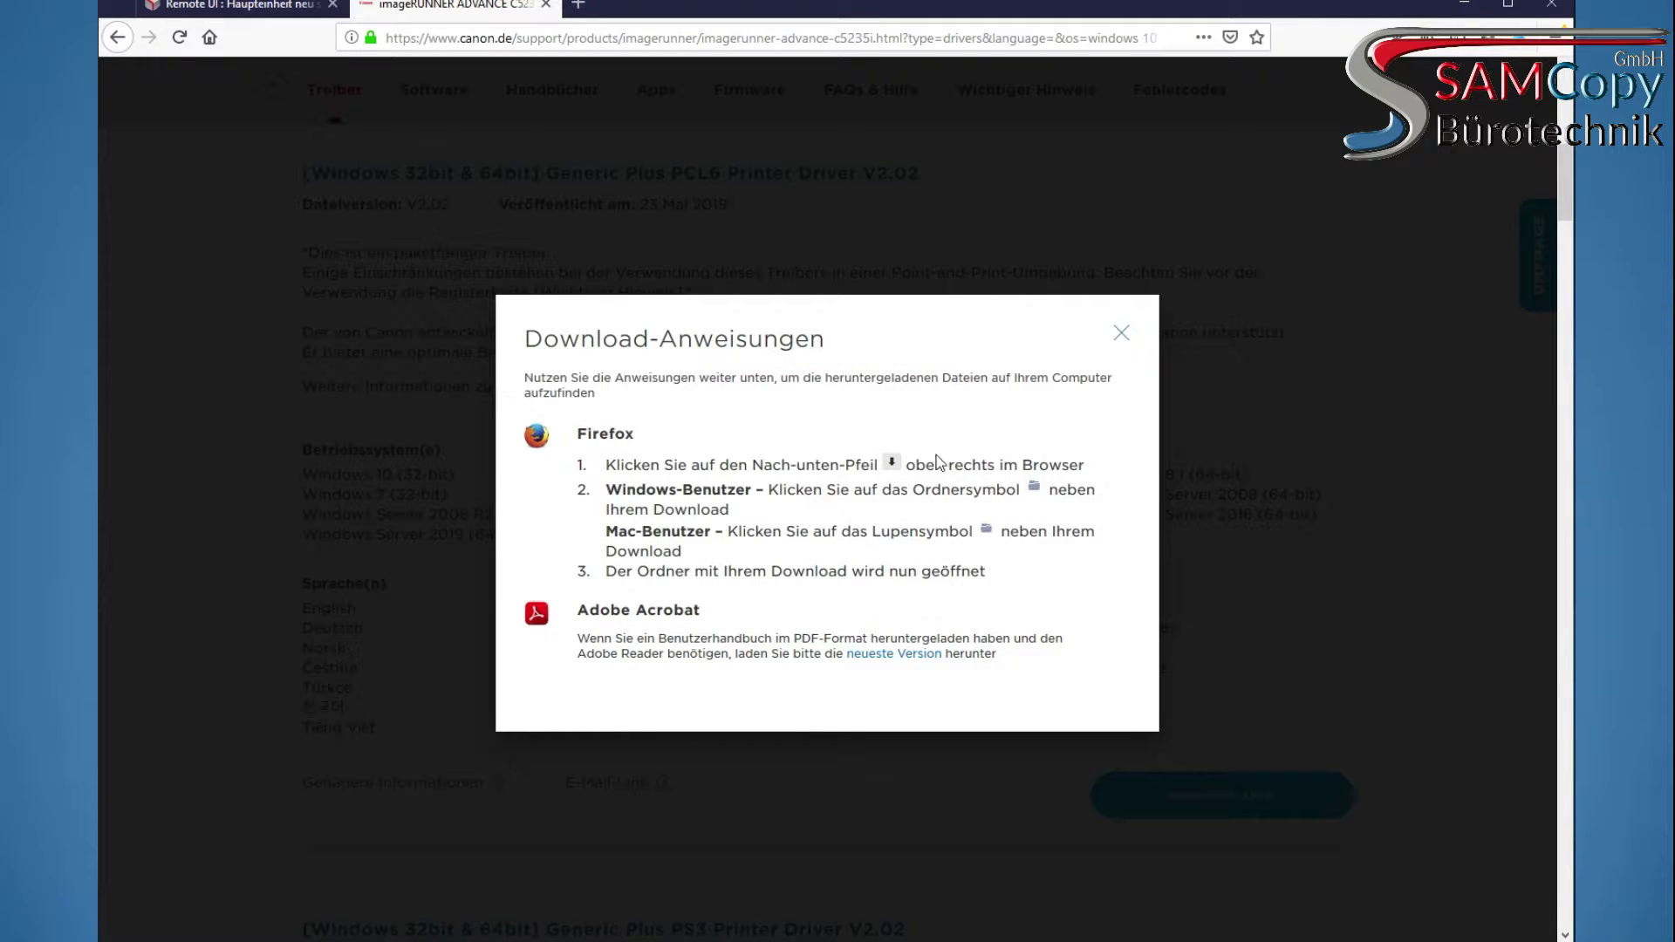
{"action": "left_click", "coordinate": [1118, 335]}
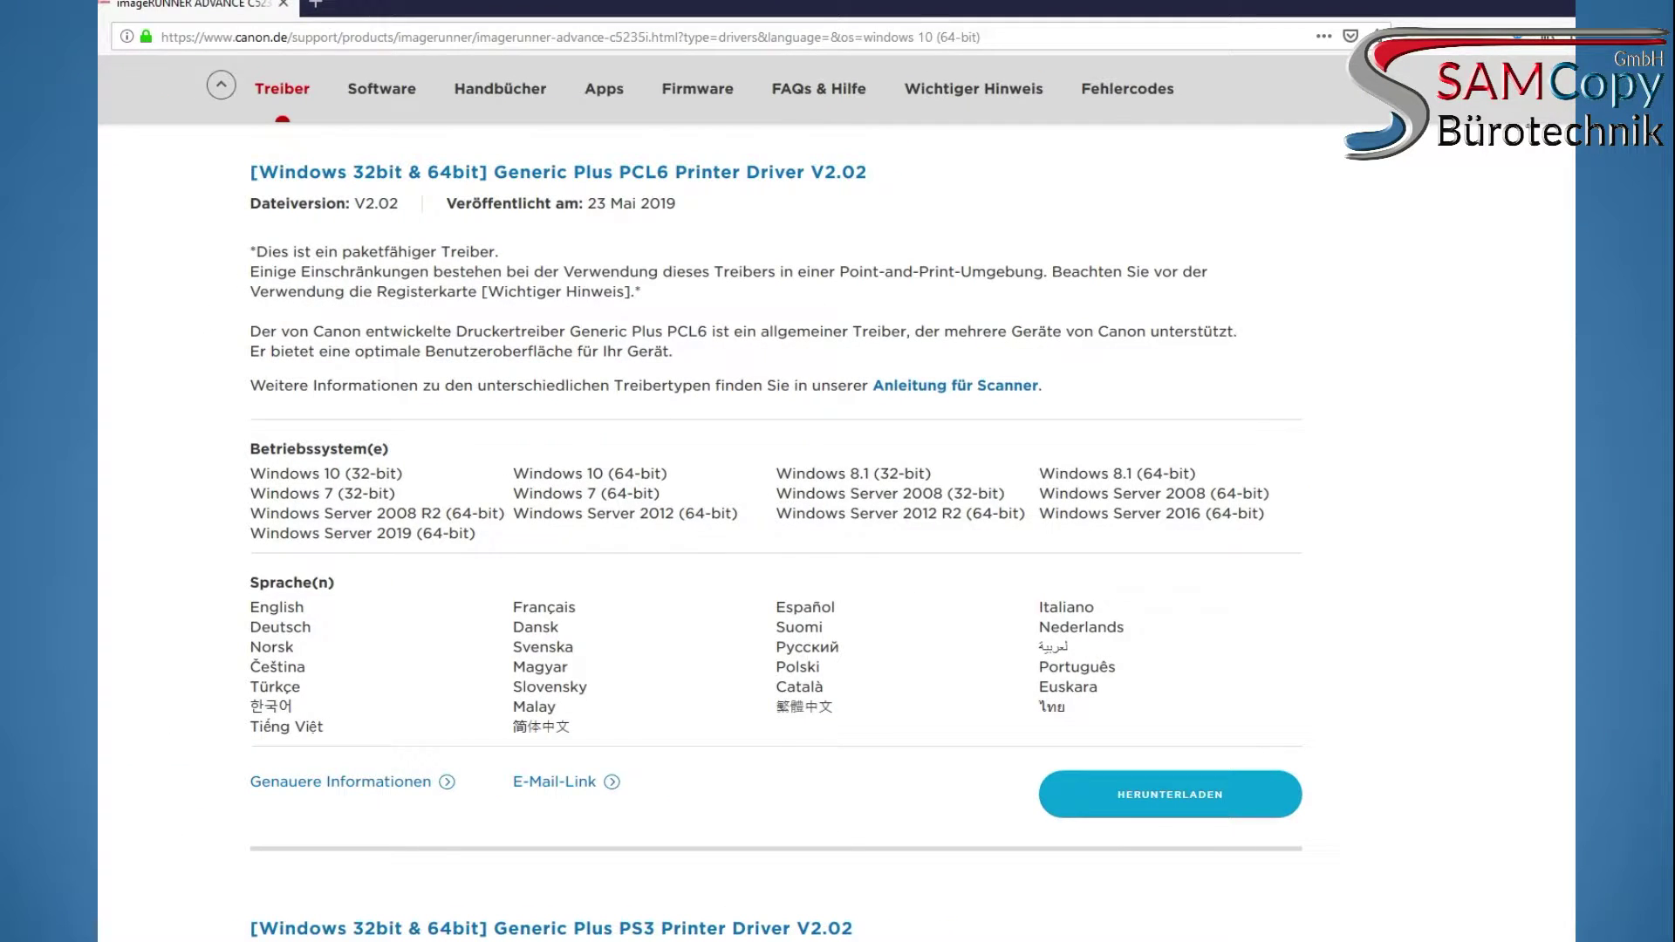
Drag the downloaded driver file from Firefox's downloads list onto the desktop
{"action": "left_click_drag", "start_coordinate": [1373, 22], "coordinate": [974, 70]}
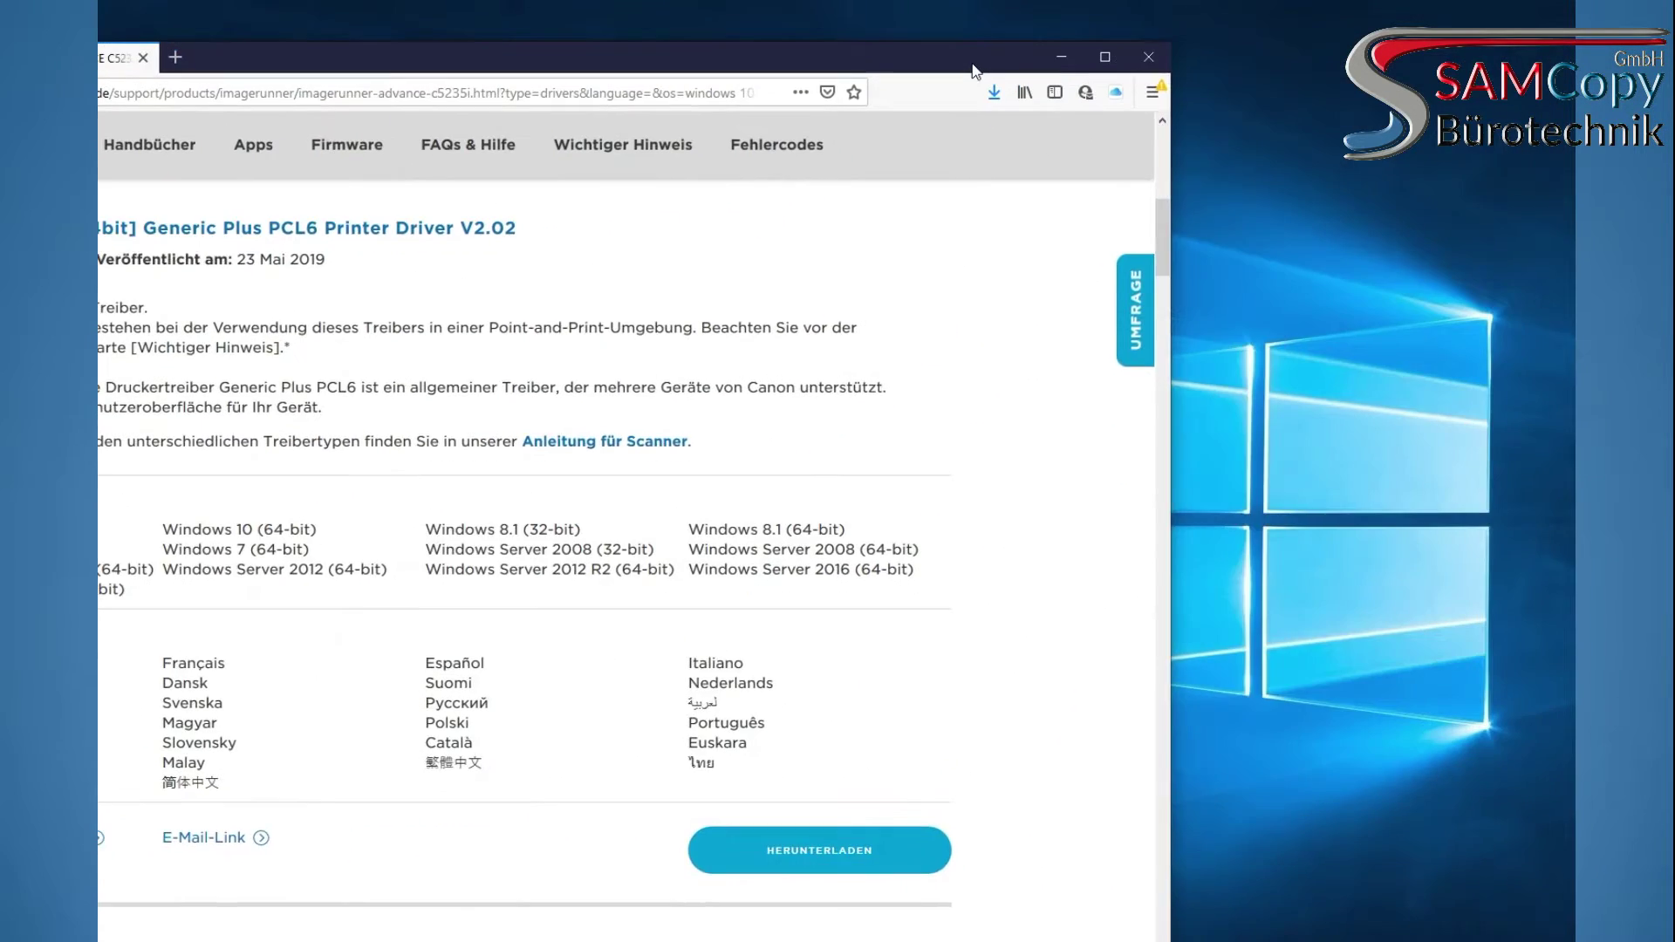
{"action": "left_click_drag", "start_coordinate": [750, 145], "coordinate": [1315, 203]}
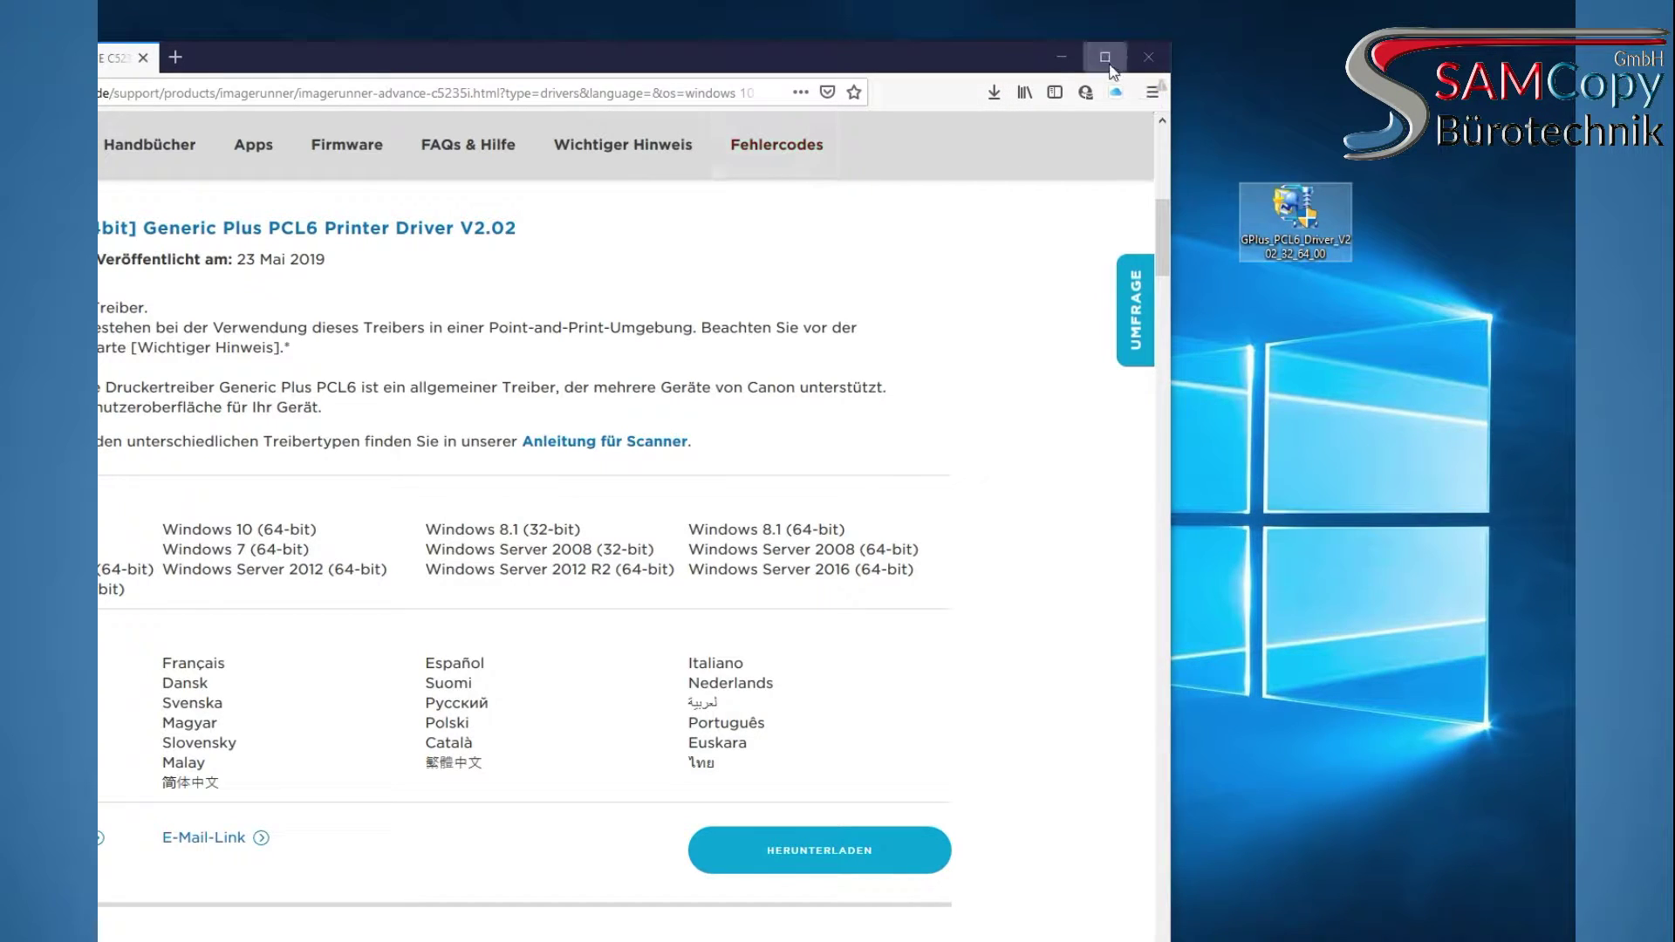
{"action": "left_click", "coordinate": [1104, 57]}
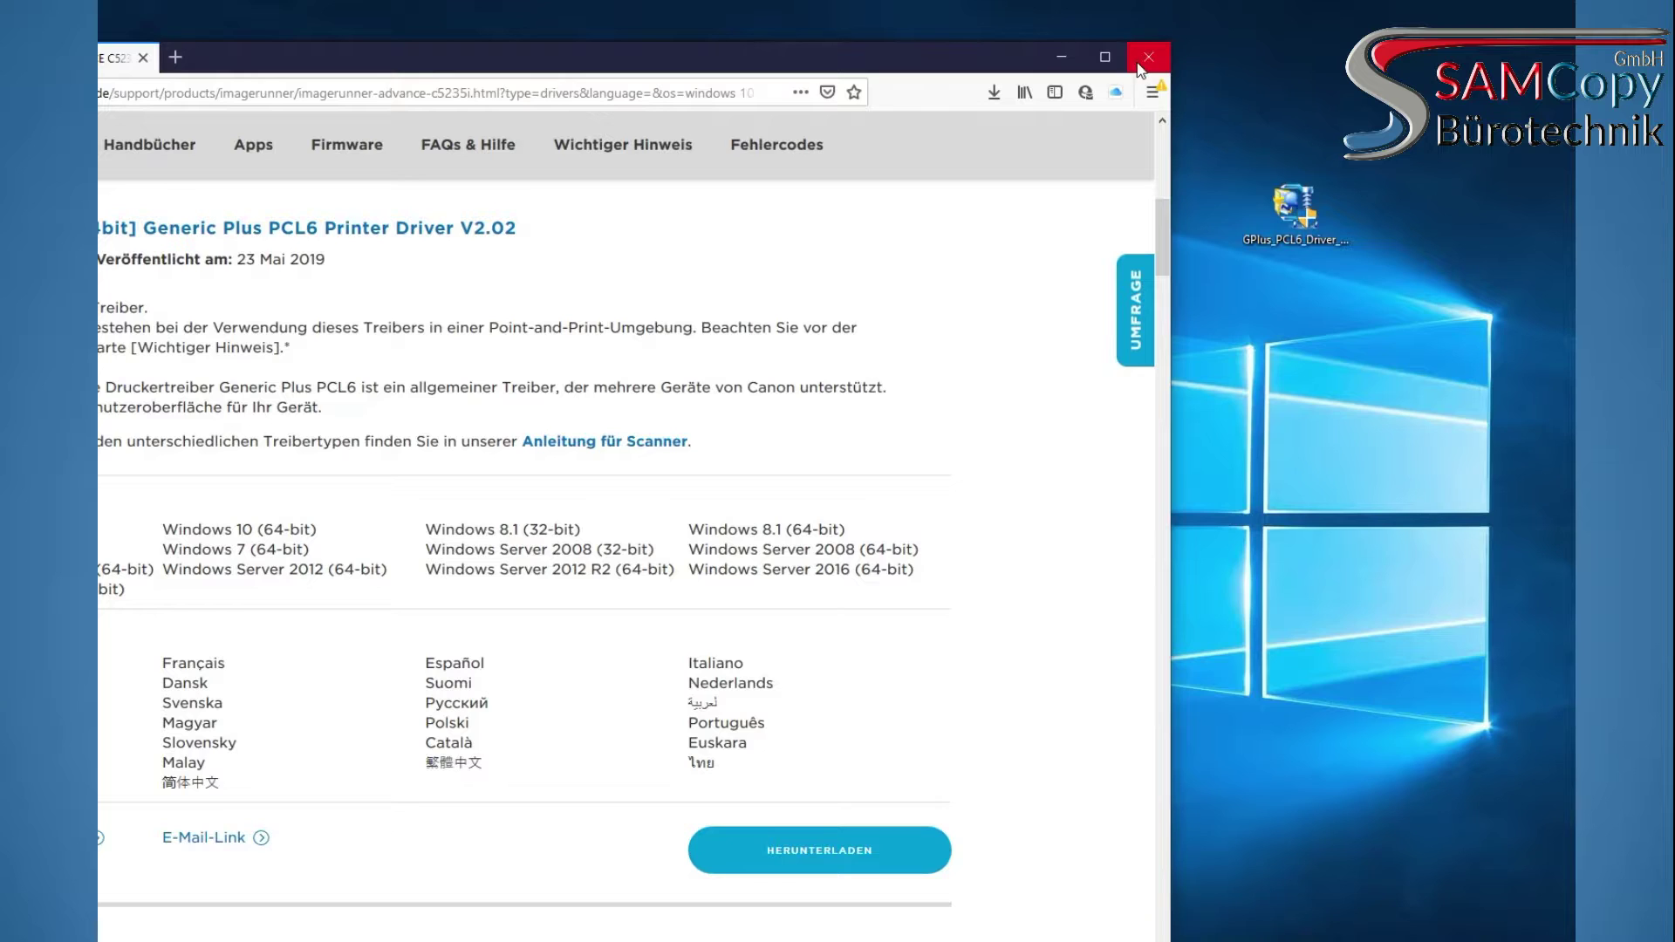
{"action": "left_click", "coordinate": [1353, 17]}
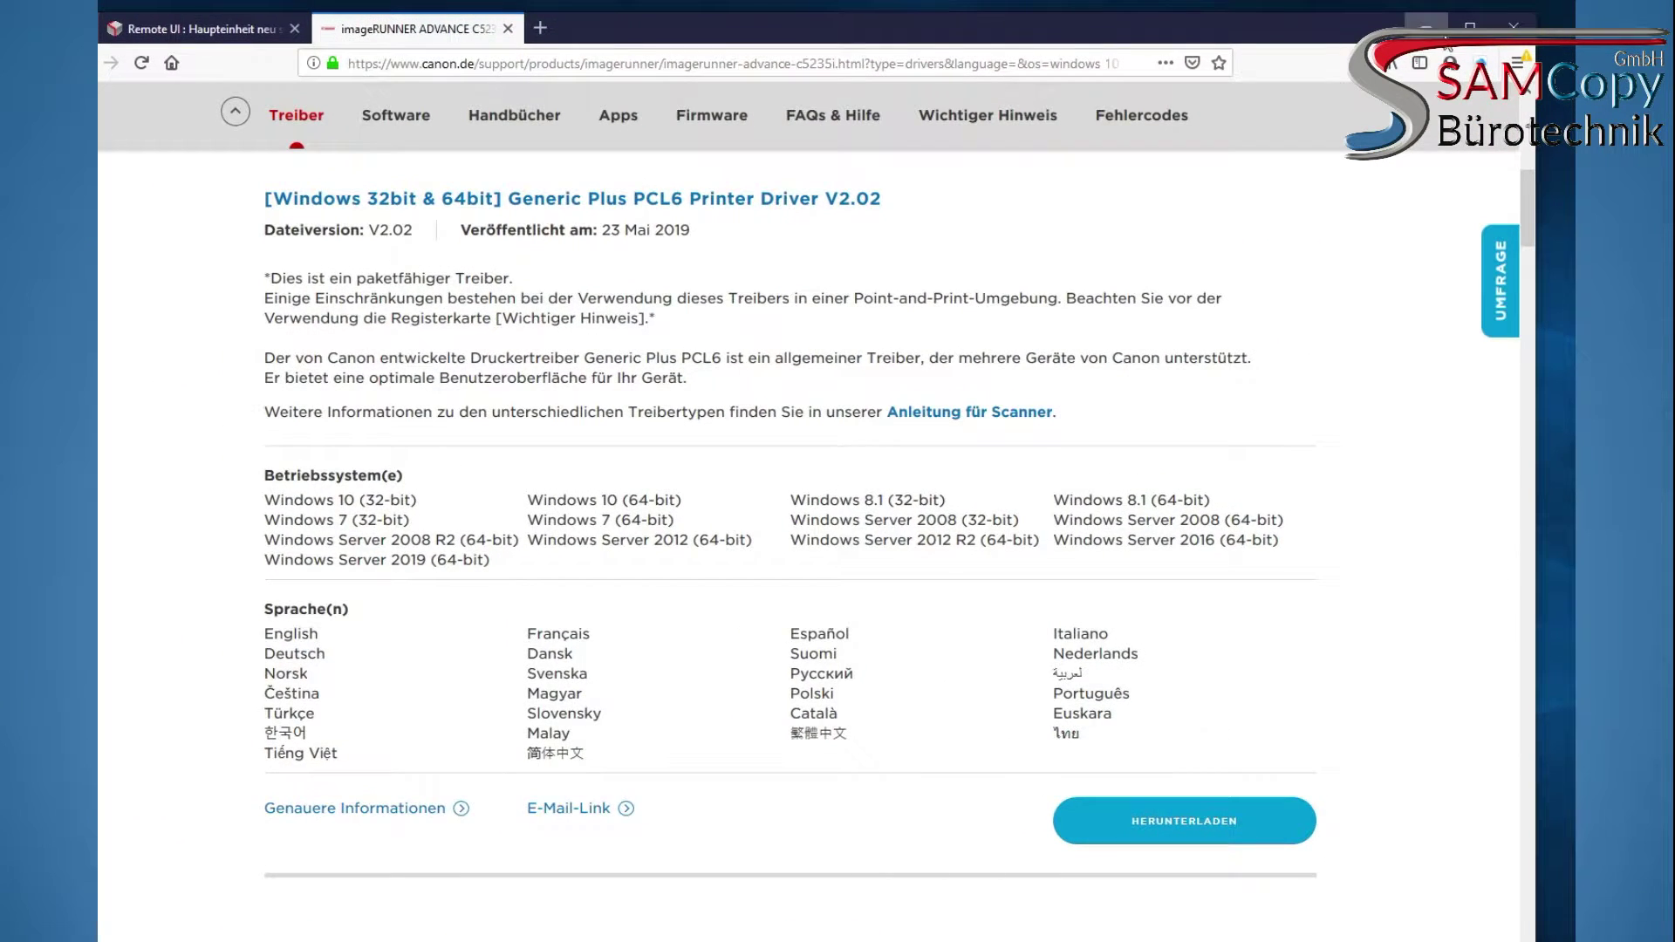
{"action": "left_click", "coordinate": [1428, 23]}
{"action": "left_click_drag", "start_coordinate": [1309, 229], "coordinate": [811, 190]}
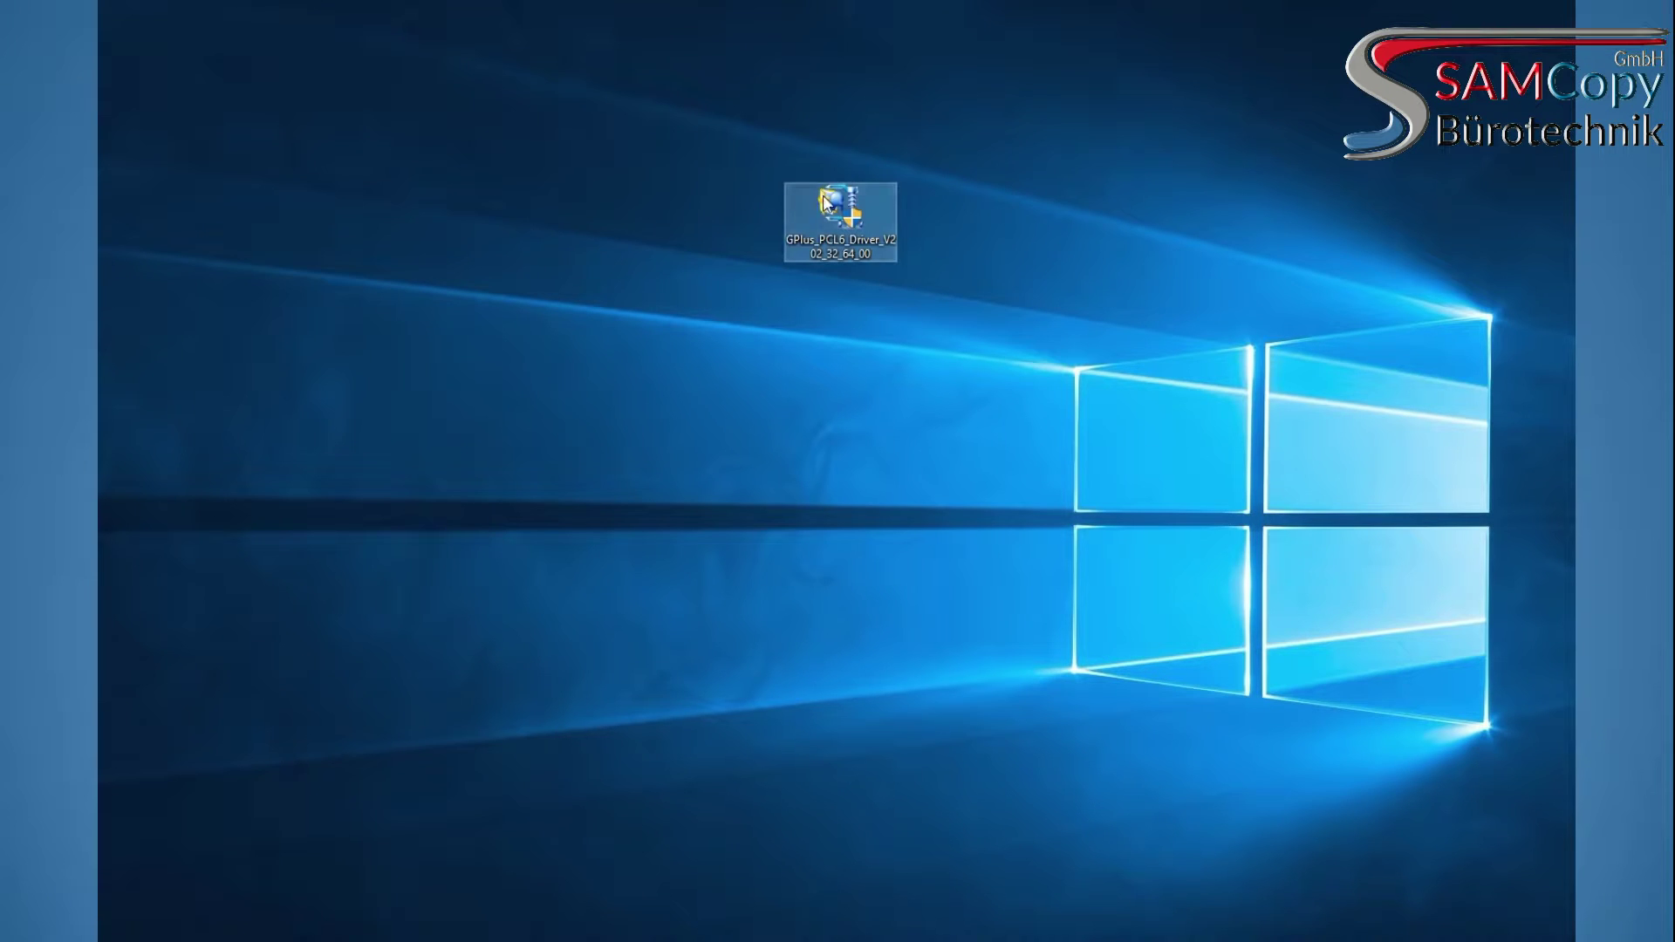
Extract the driver archive into GPlus_PCL6_Driver_V202_32_64_00 and move that folder to the top-left
{"action": "right_click", "coordinate": [823, 197]}
{"action": "left_click", "coordinate": [423, 551]}
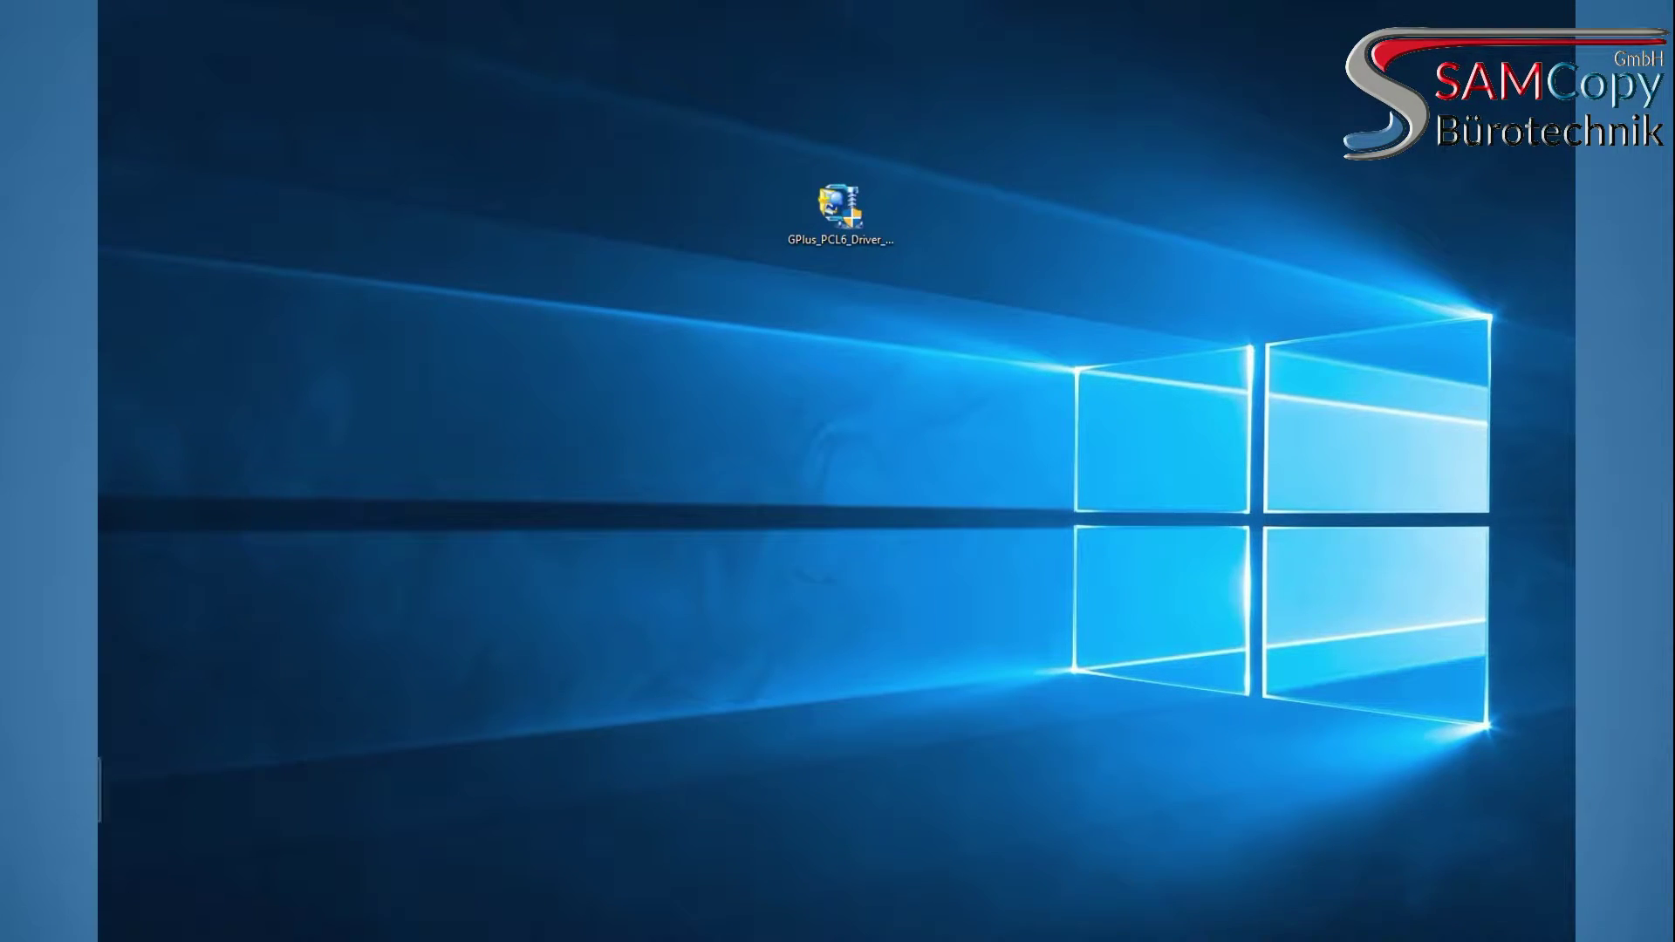
{"action": "left_click_drag", "start_coordinate": [246, 812], "coordinate": [612, 307]}
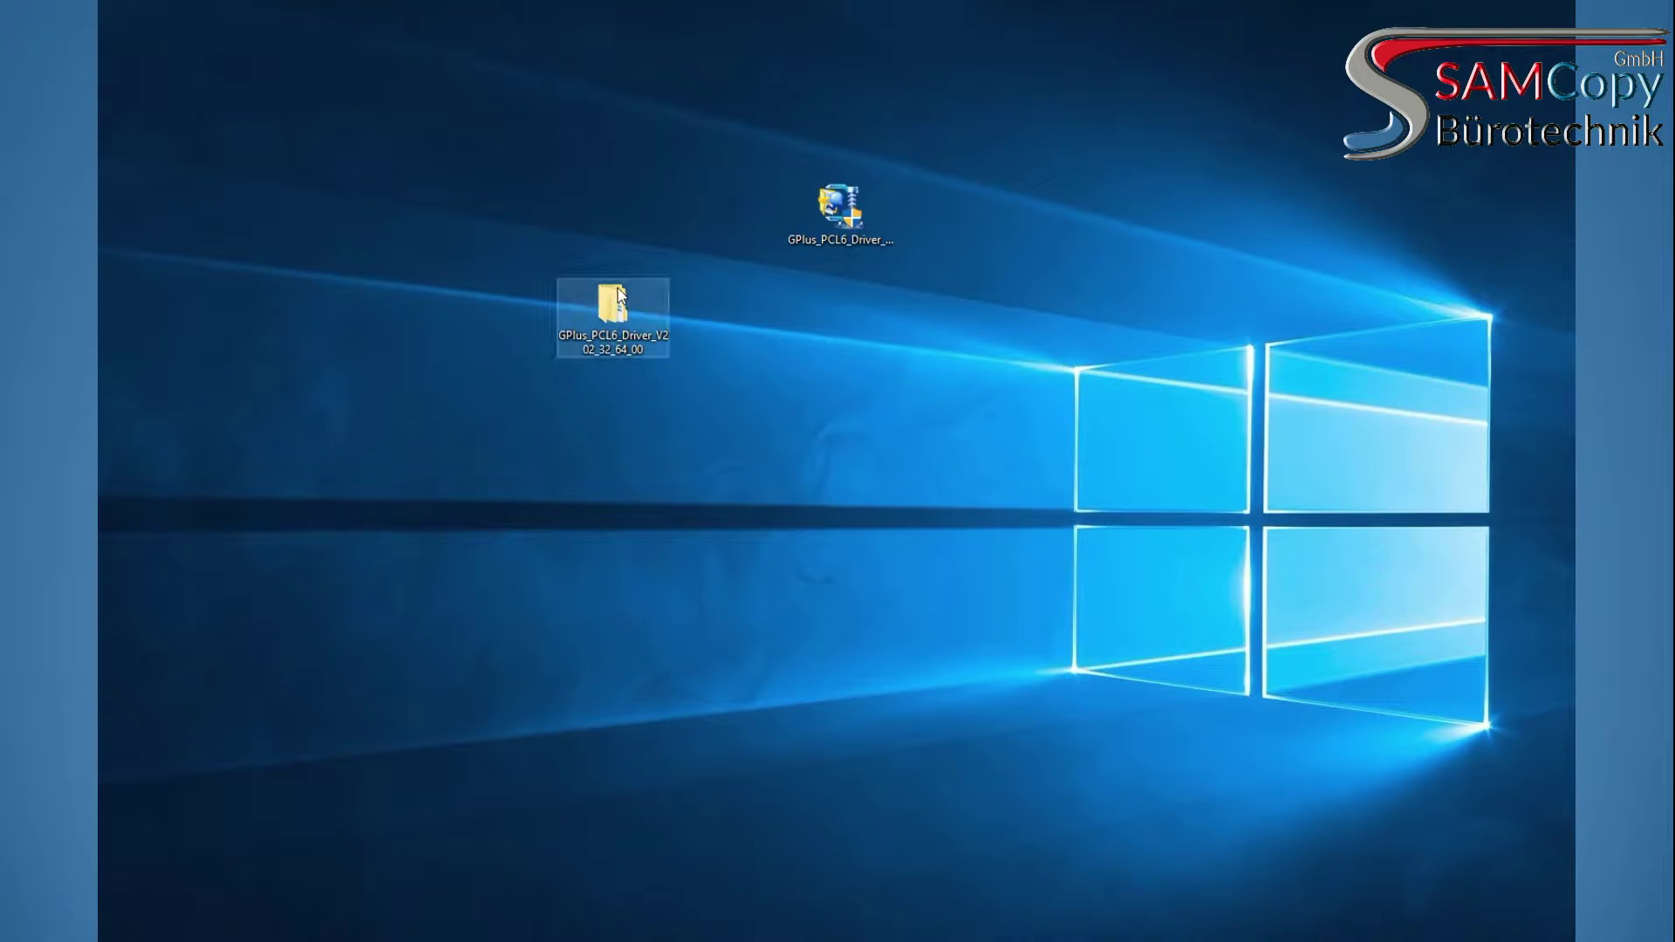
{"action": "left_click_drag", "start_coordinate": [633, 302], "coordinate": [395, 201]}
Run Setup from the x64 subfolder of the extracted Generic Plus PCL6 driver folder
{"action": "double_click", "coordinate": [385, 207]}
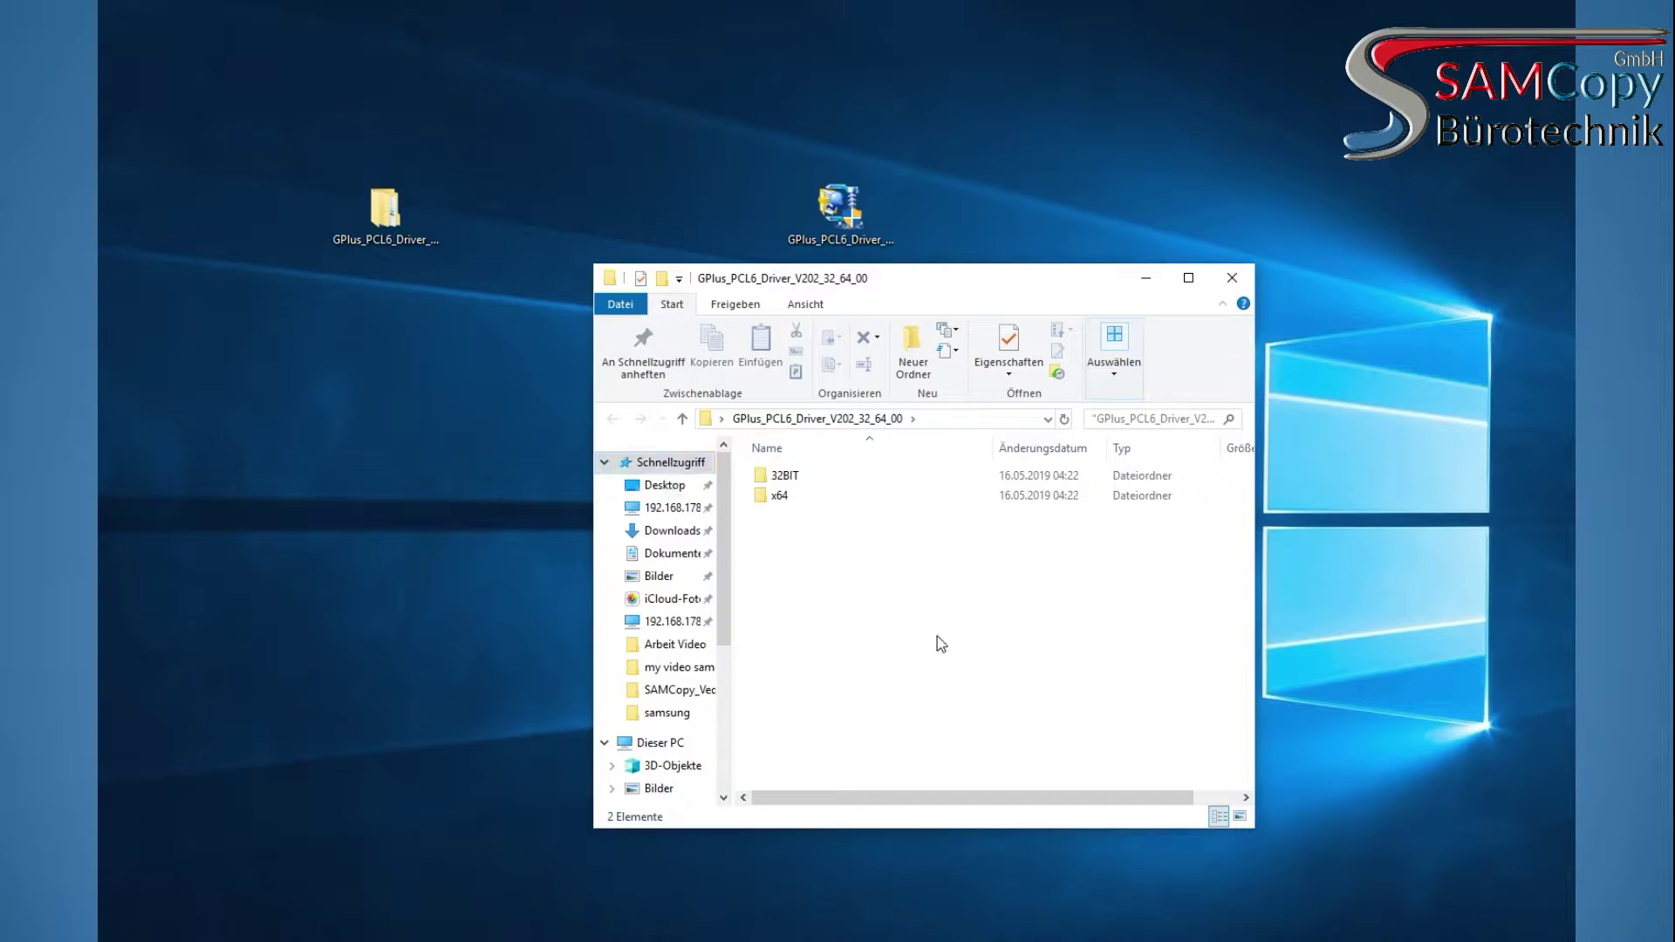
{"action": "left_click", "coordinate": [780, 475]}
{"action": "double_click", "coordinate": [777, 496]}
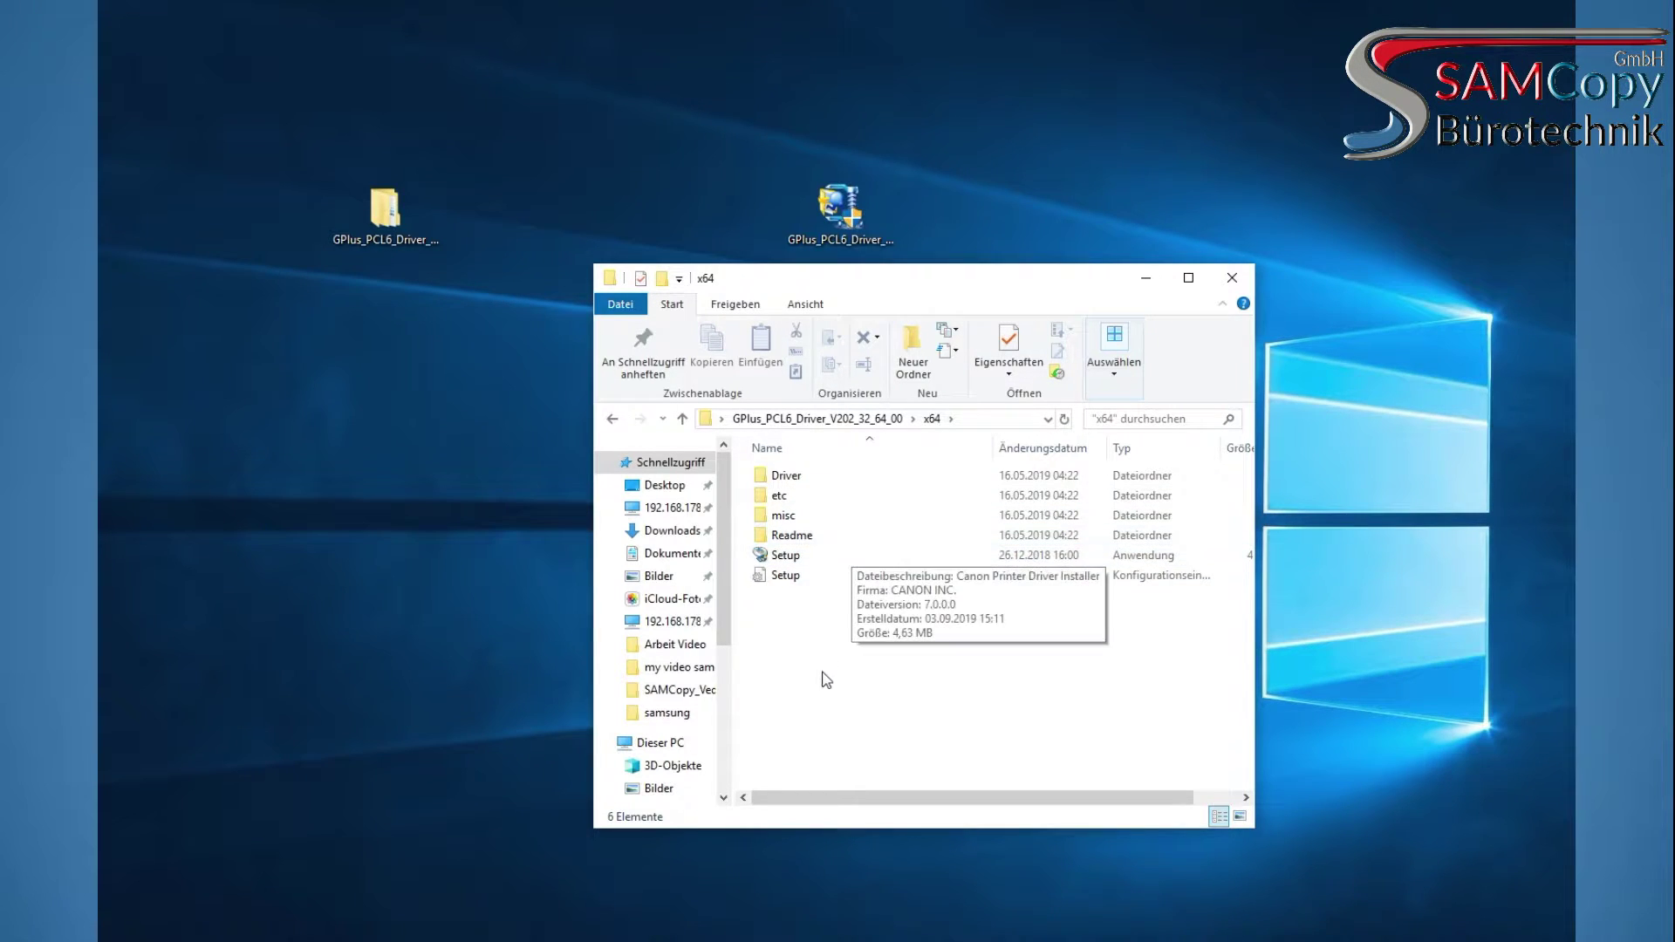
{"action": "left_click", "coordinate": [786, 555]}
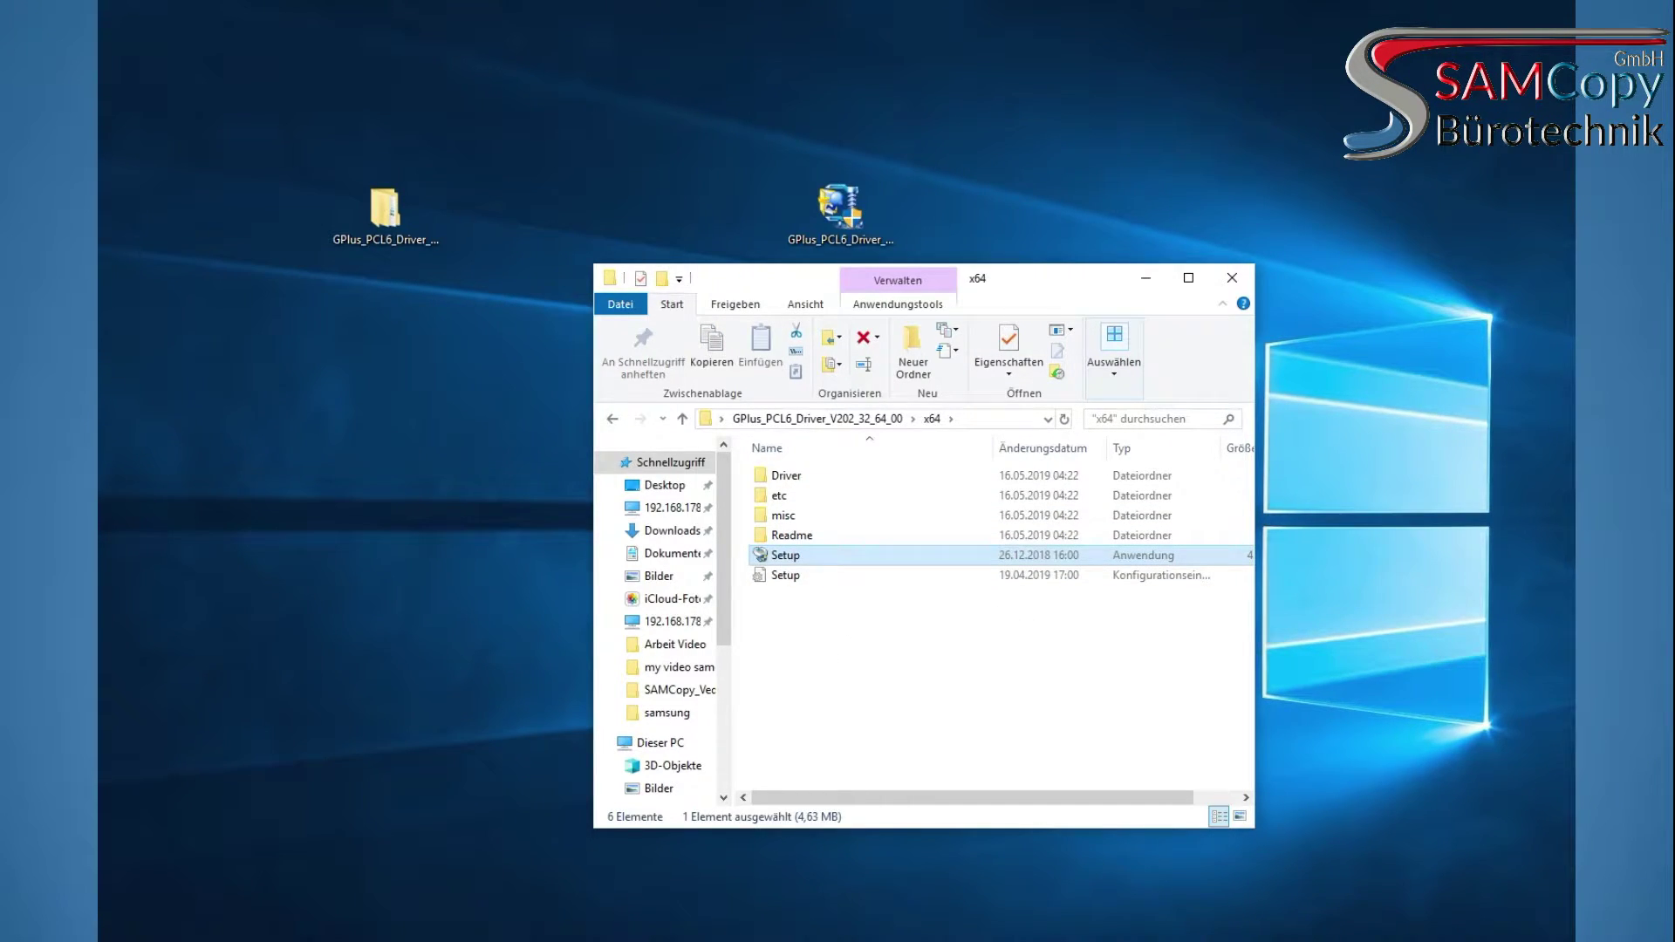
{"action": "double_click", "coordinate": [785, 556]}
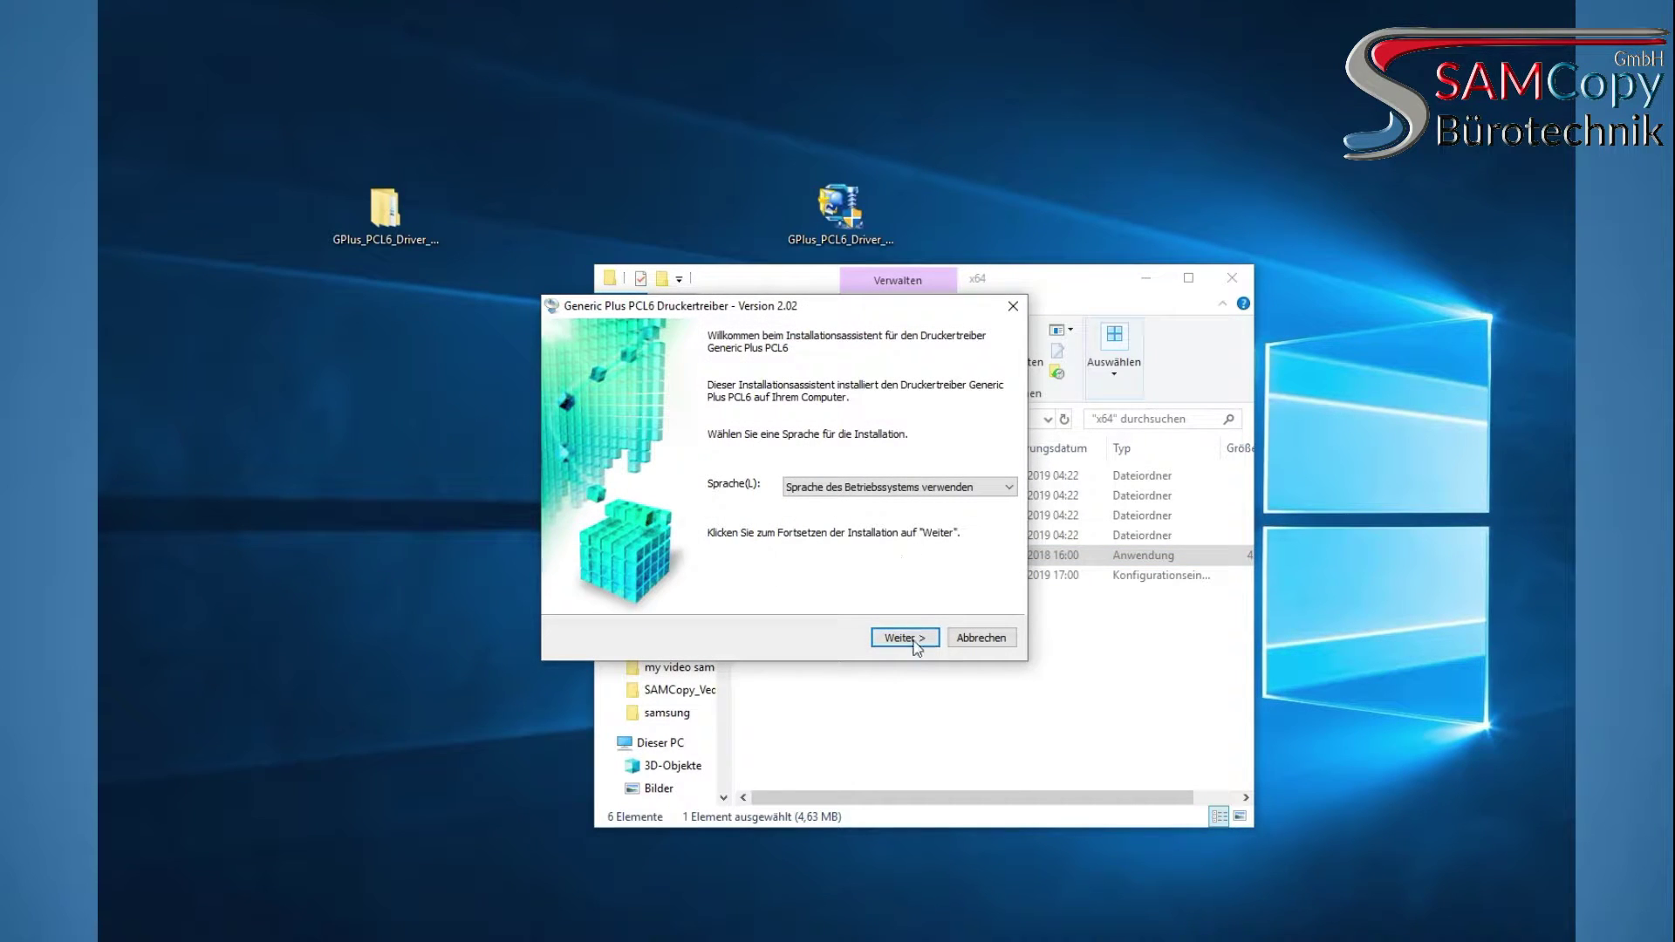
Accept the licence, dismiss the warning, and search for network printers with Standard installation
{"action": "left_click", "coordinate": [906, 638]}
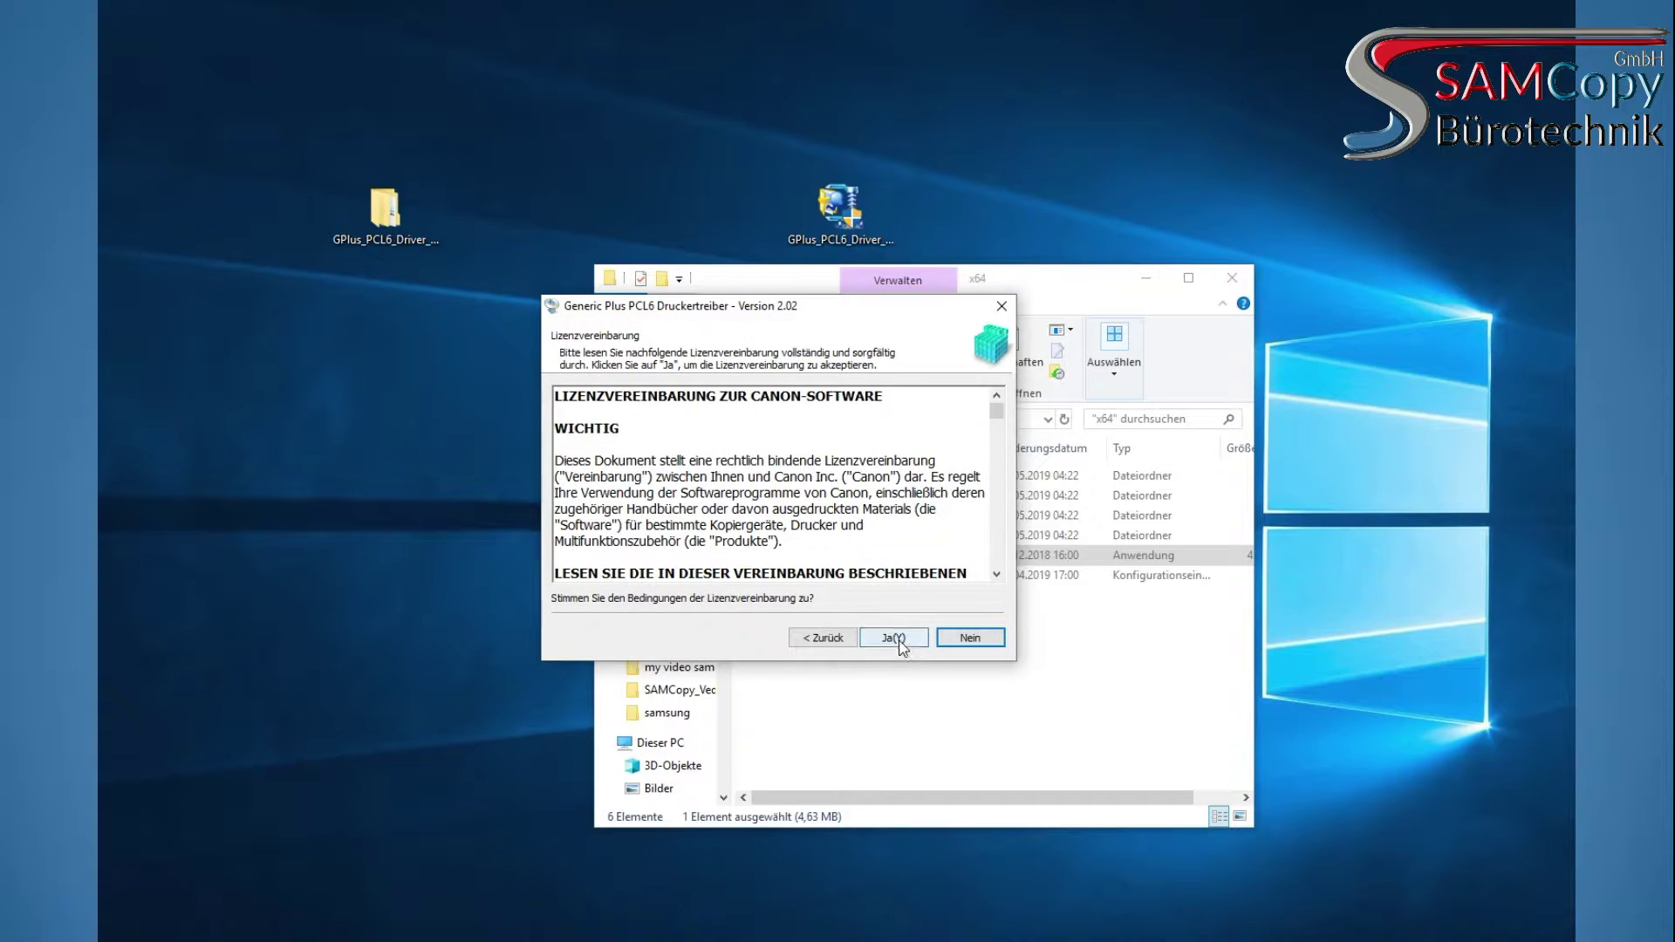
{"action": "left_click", "coordinate": [899, 642]}
{"action": "left_click", "coordinate": [839, 561]}
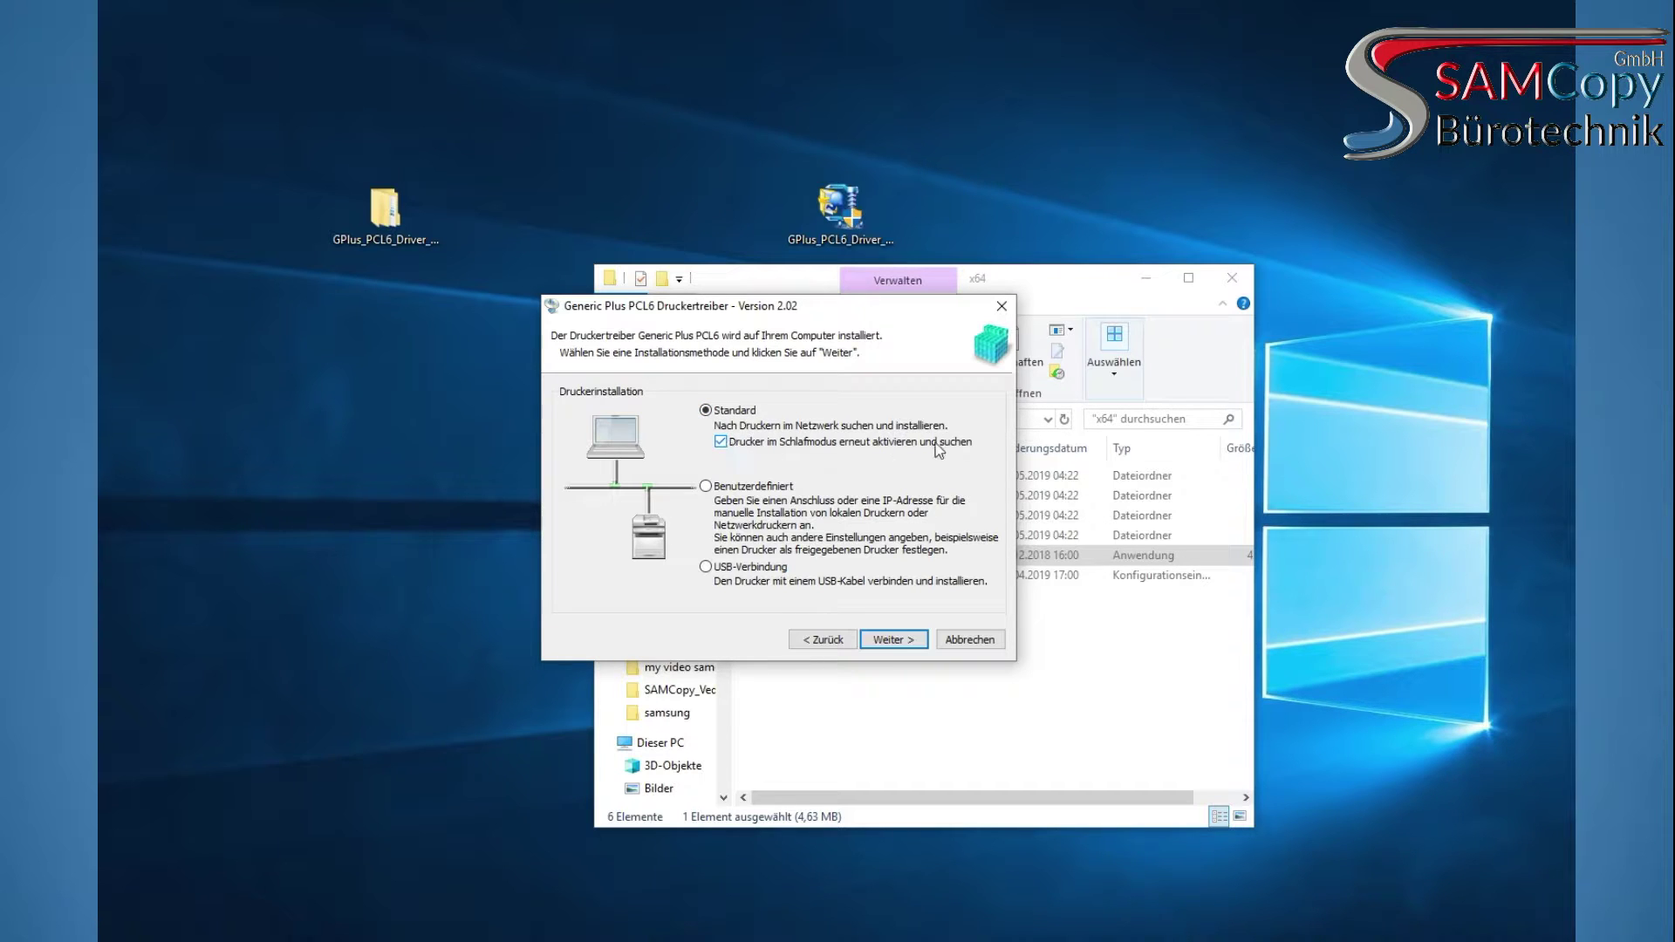
{"action": "left_click", "coordinate": [892, 640]}
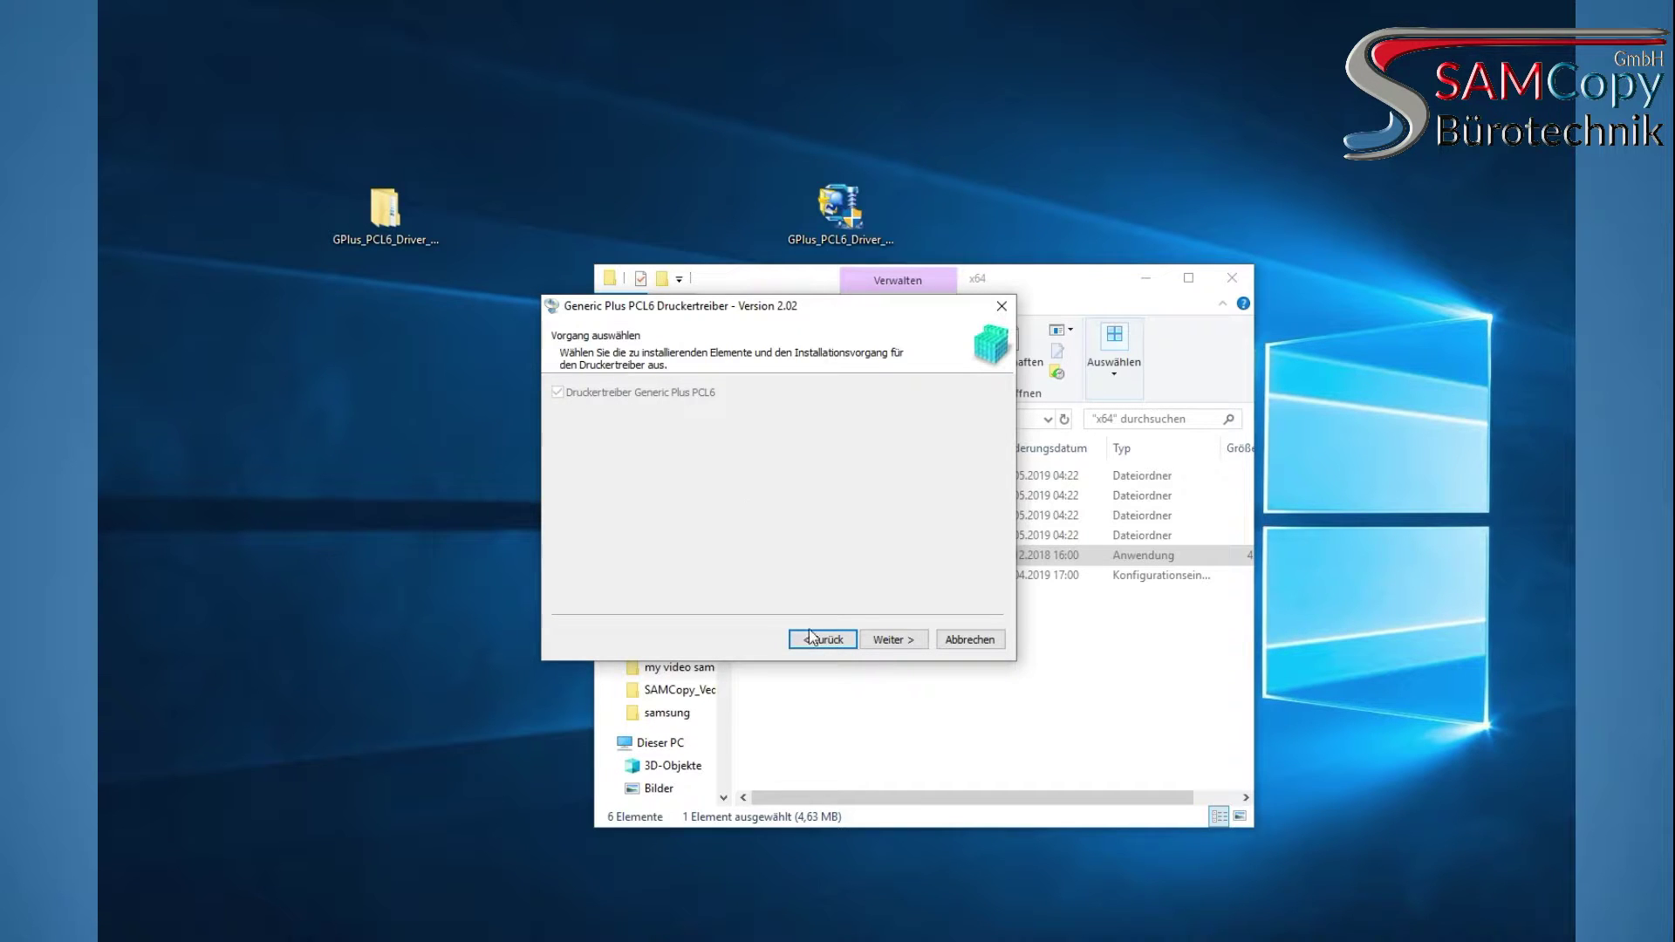
{"action": "left_click", "coordinate": [892, 640]}
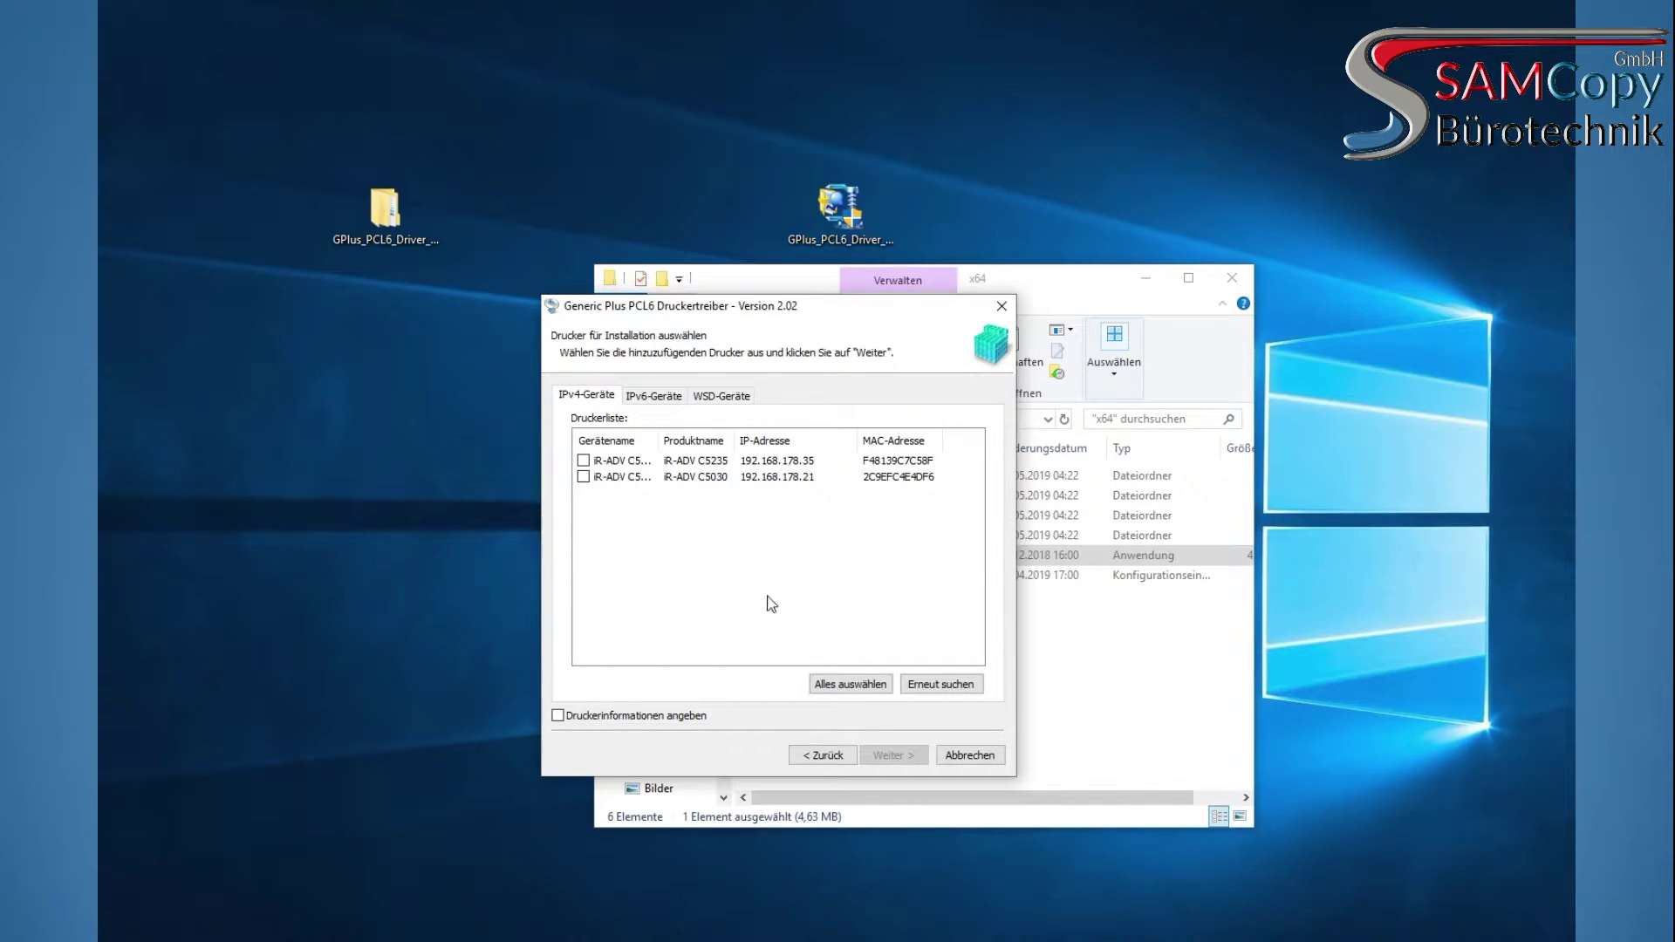
Mark iR-ADV C5235 at 192.168.178.35 for adding and start the driver installation
{"action": "left_click_drag", "start_coordinate": [668, 438], "coordinate": [805, 432]}
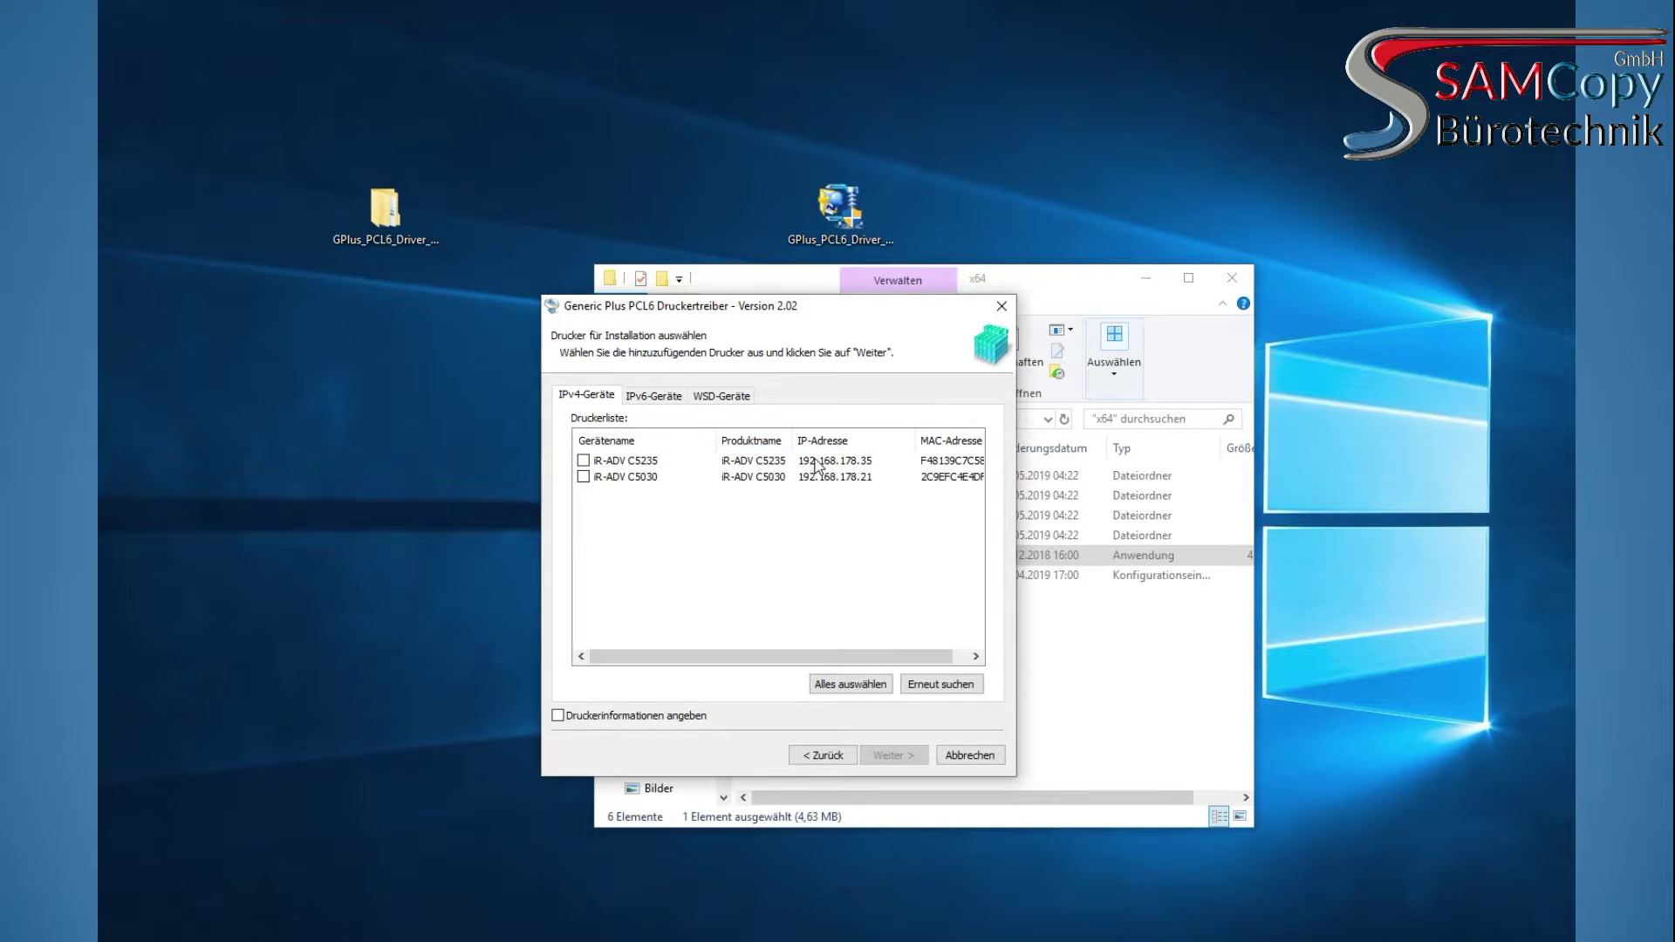
{"action": "left_click", "coordinate": [811, 460]}
{"action": "left_click", "coordinate": [583, 460]}
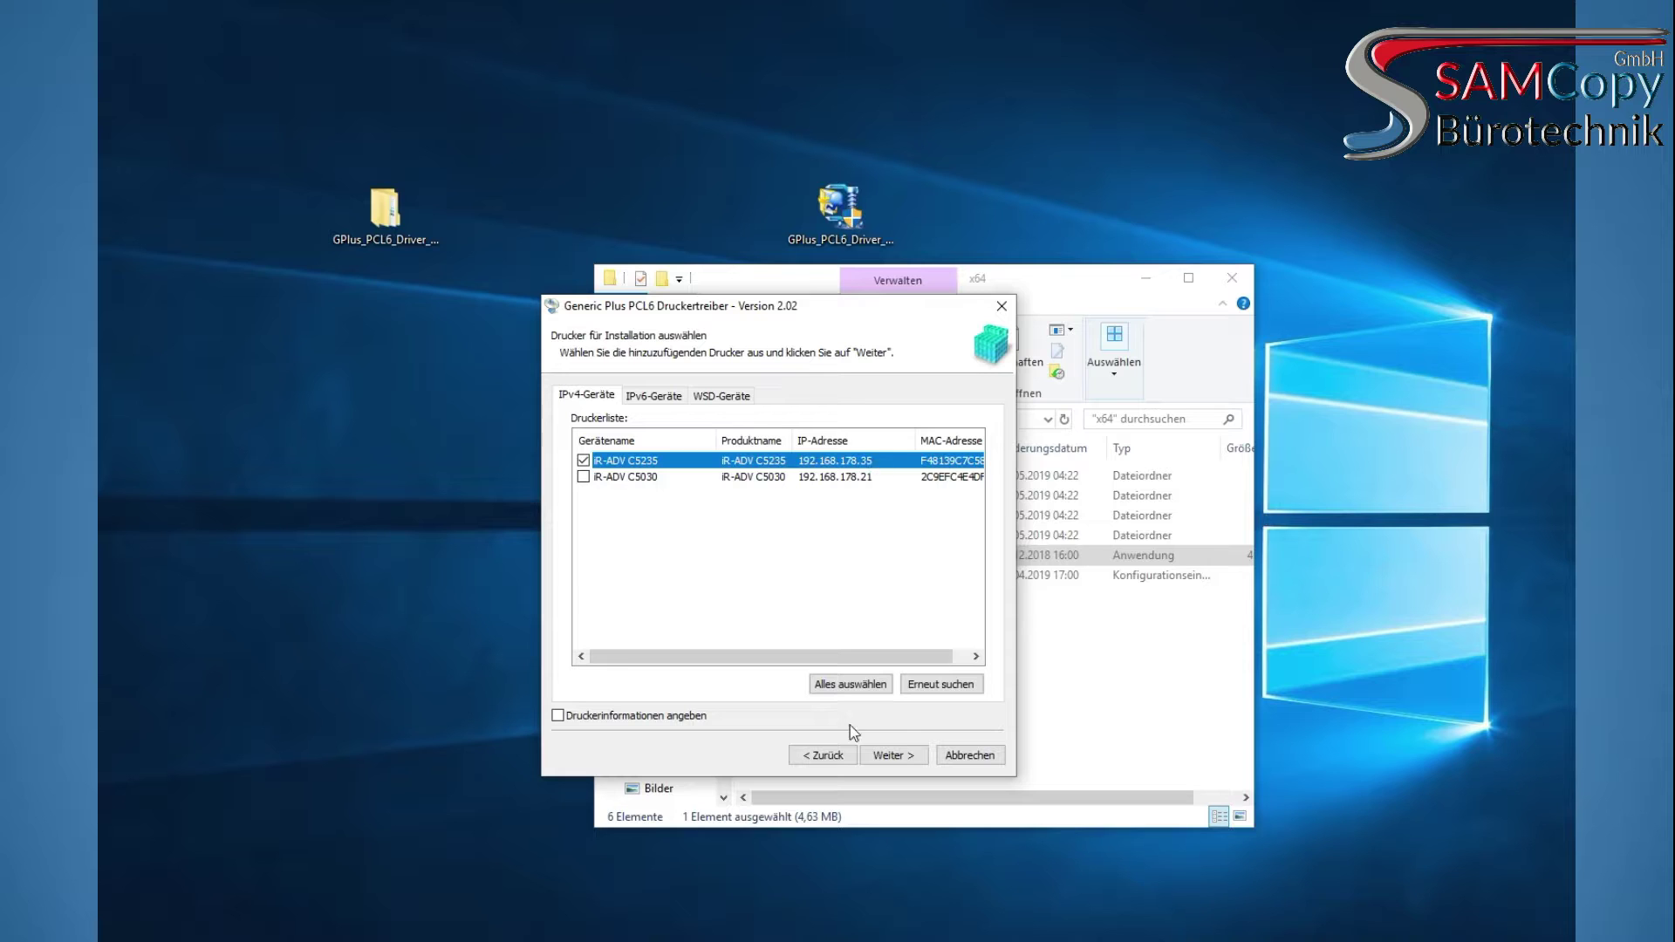
{"action": "left_click_drag", "start_coordinate": [868, 654], "coordinate": [737, 668]}
{"action": "left_click_drag", "start_coordinate": [916, 446], "coordinate": [973, 445]}
{"action": "left_click", "coordinate": [891, 756]}
{"action": "left_click", "coordinate": [602, 451]}
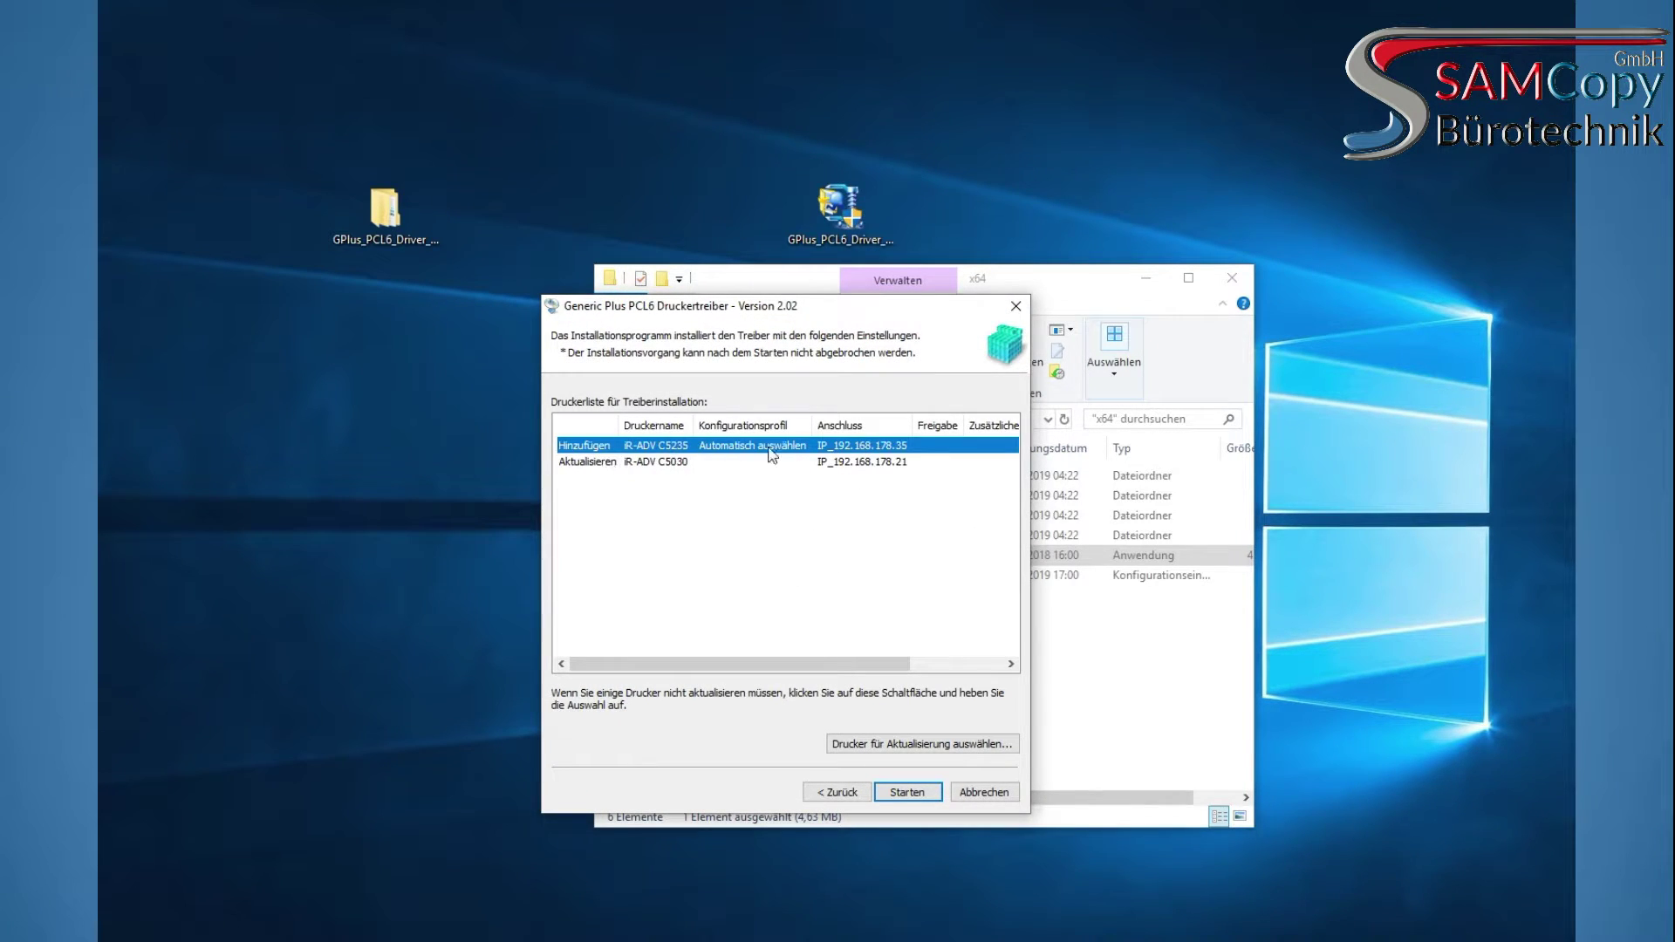
{"action": "left_click", "coordinate": [907, 792]}
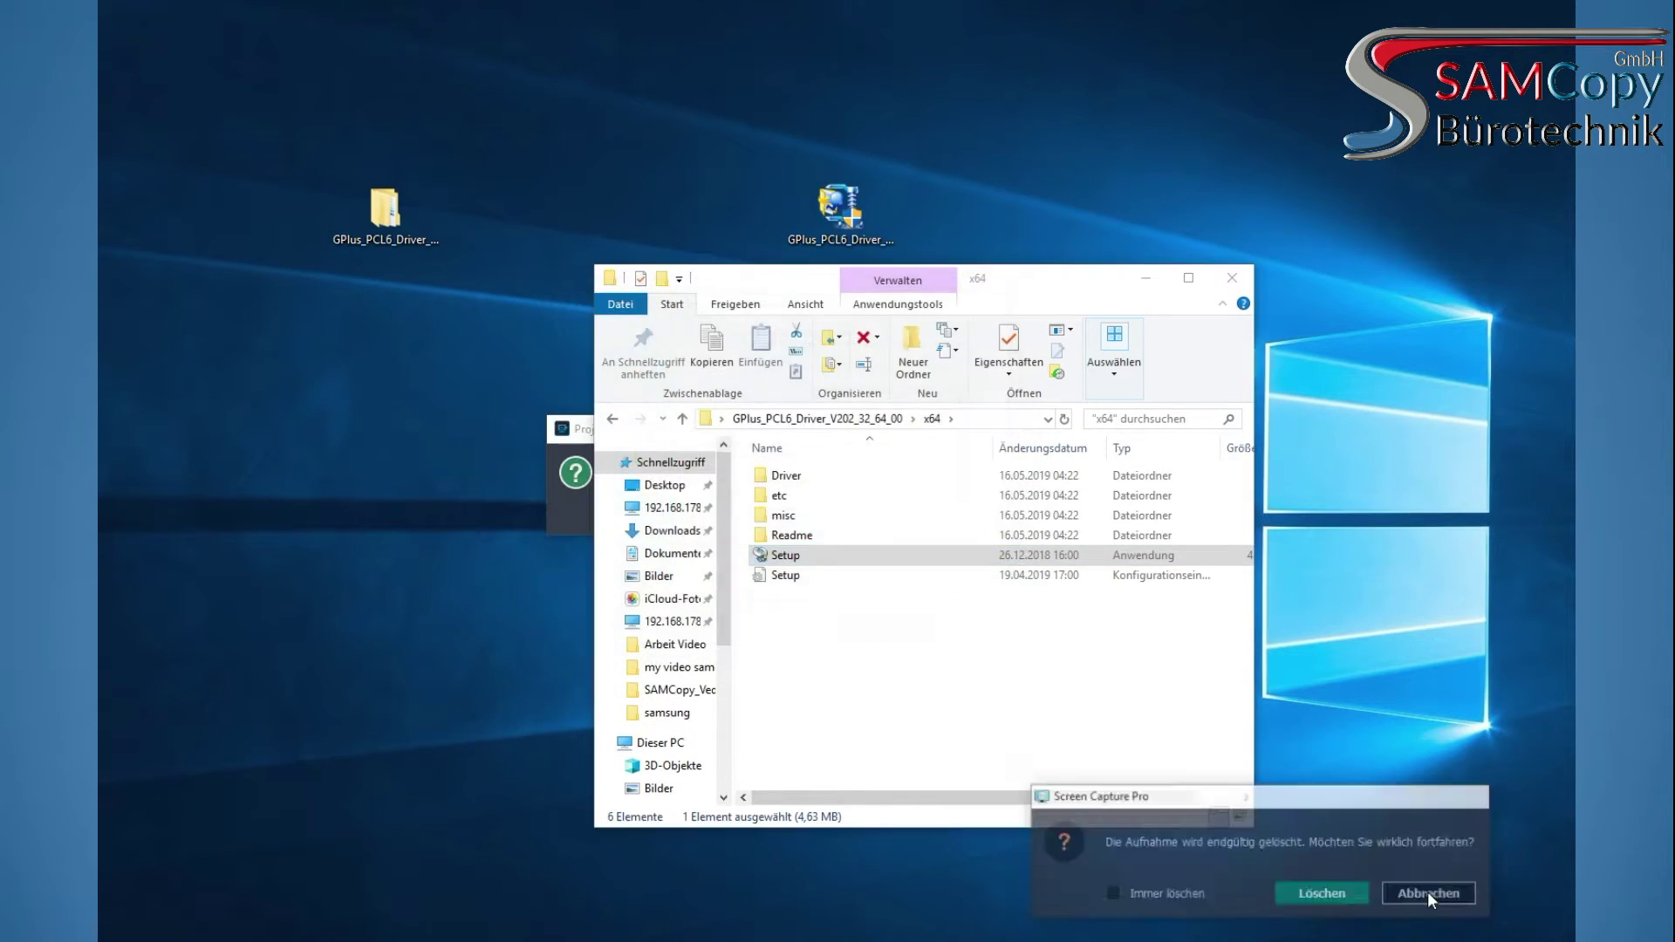
Close the finished Generic Plus PCL6 installer without restarting the computer
{"action": "left_click", "coordinate": [568, 522]}
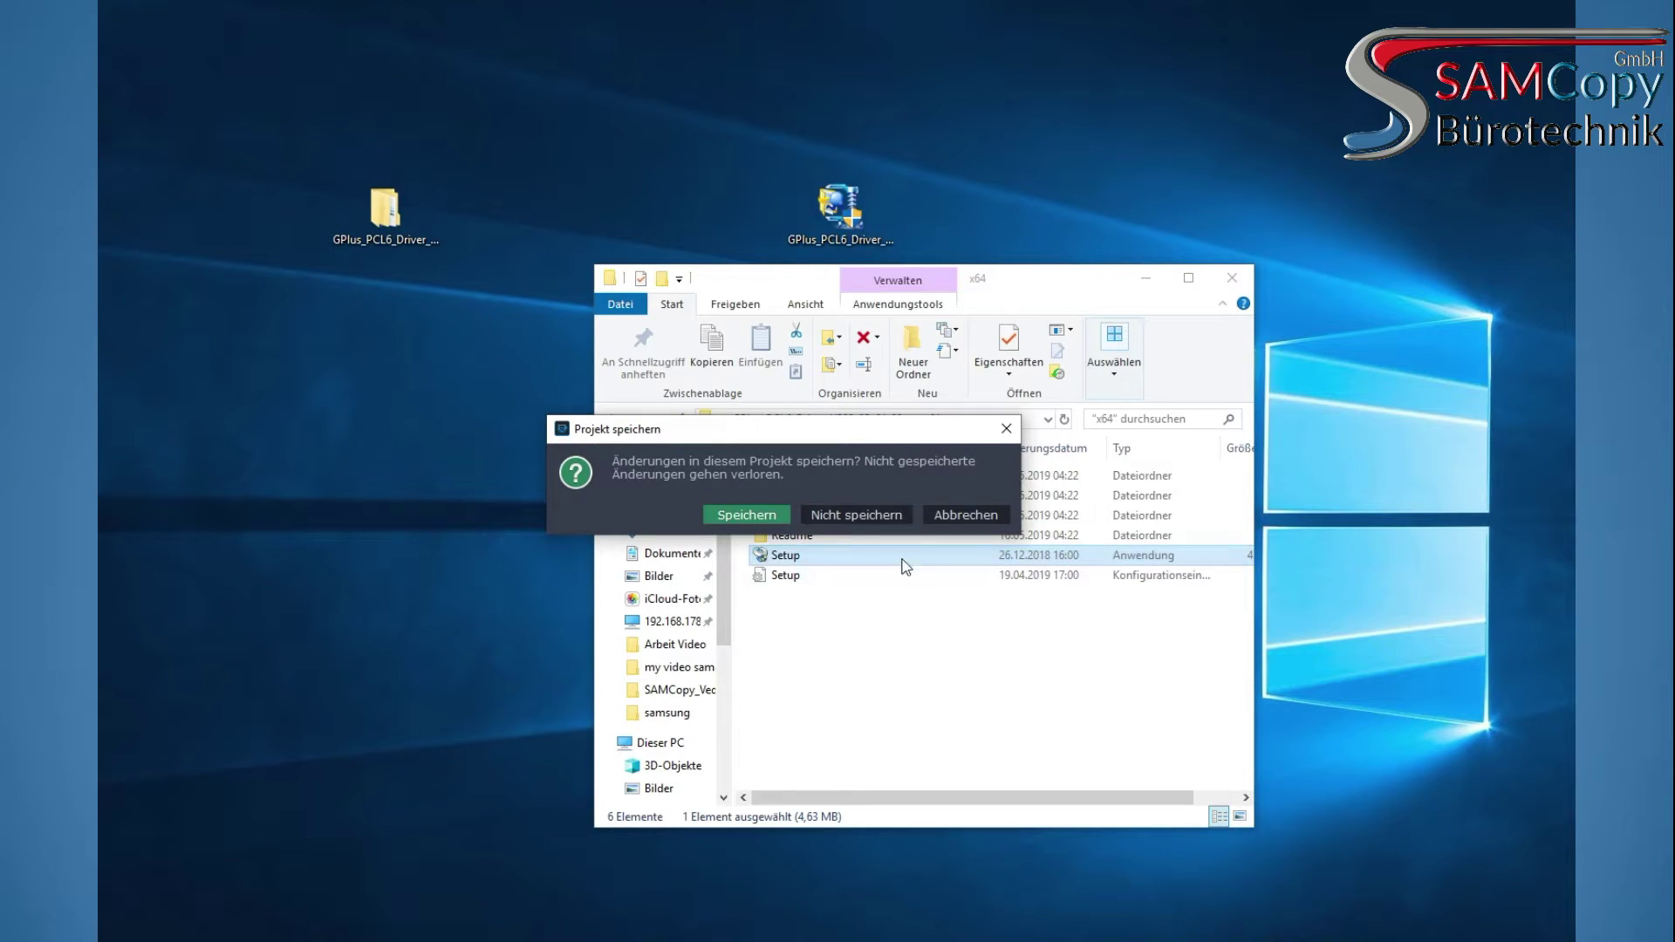
{"action": "left_click", "coordinate": [748, 516]}
Close the x64 driver folder, open Geräte und Drucker and select the iR-ADV C5235 printer
{"action": "left_click", "coordinate": [1232, 277]}
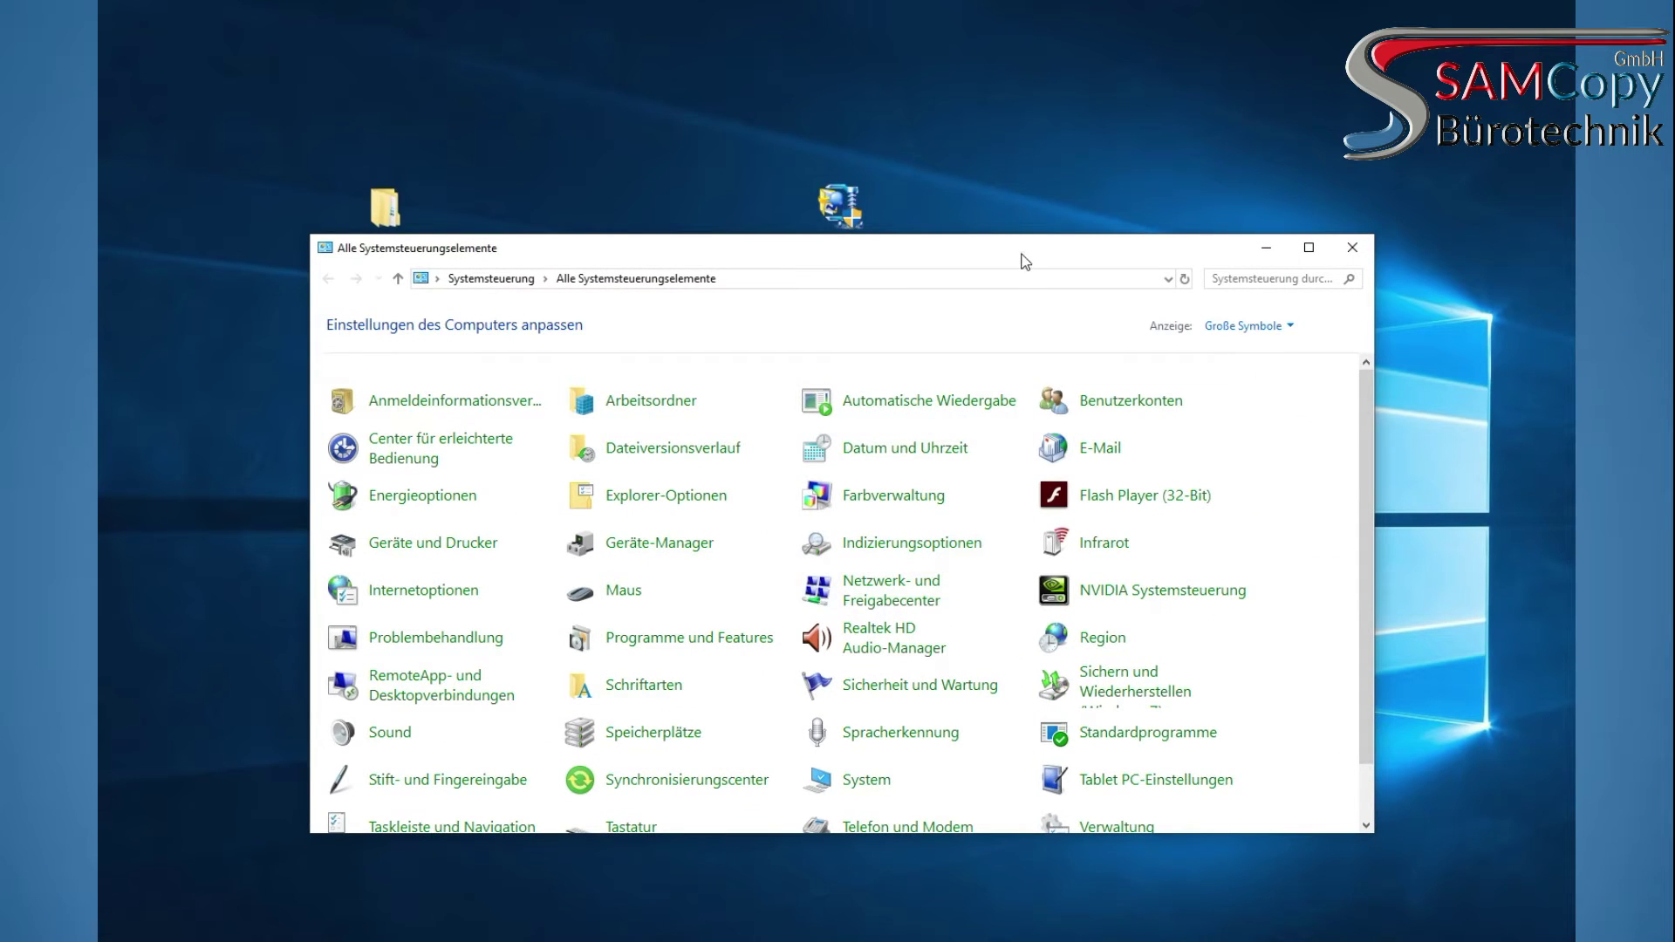
{"action": "left_click_drag", "start_coordinate": [1020, 258], "coordinate": [1020, 153]}
{"action": "scroll", "coordinate": [984, 411], "scroll_direction": "down", "scroll_amount": 1}
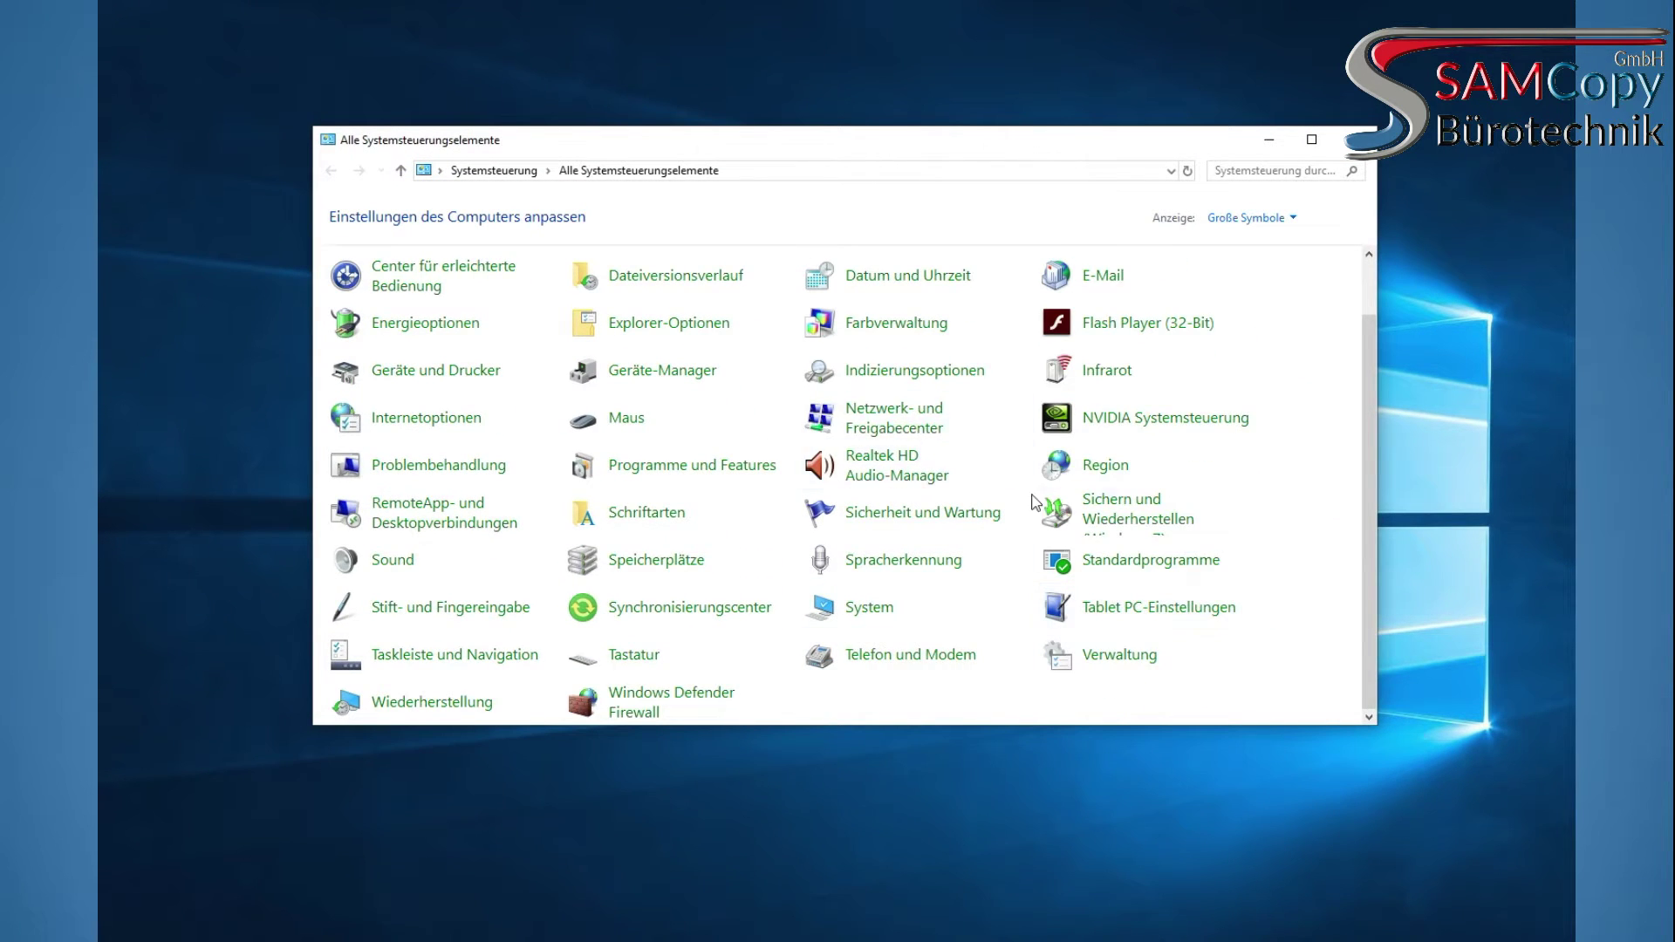
{"action": "scroll", "coordinate": [925, 436], "scroll_direction": "up", "scroll_amount": 1}
{"action": "left_click", "coordinate": [445, 441]}
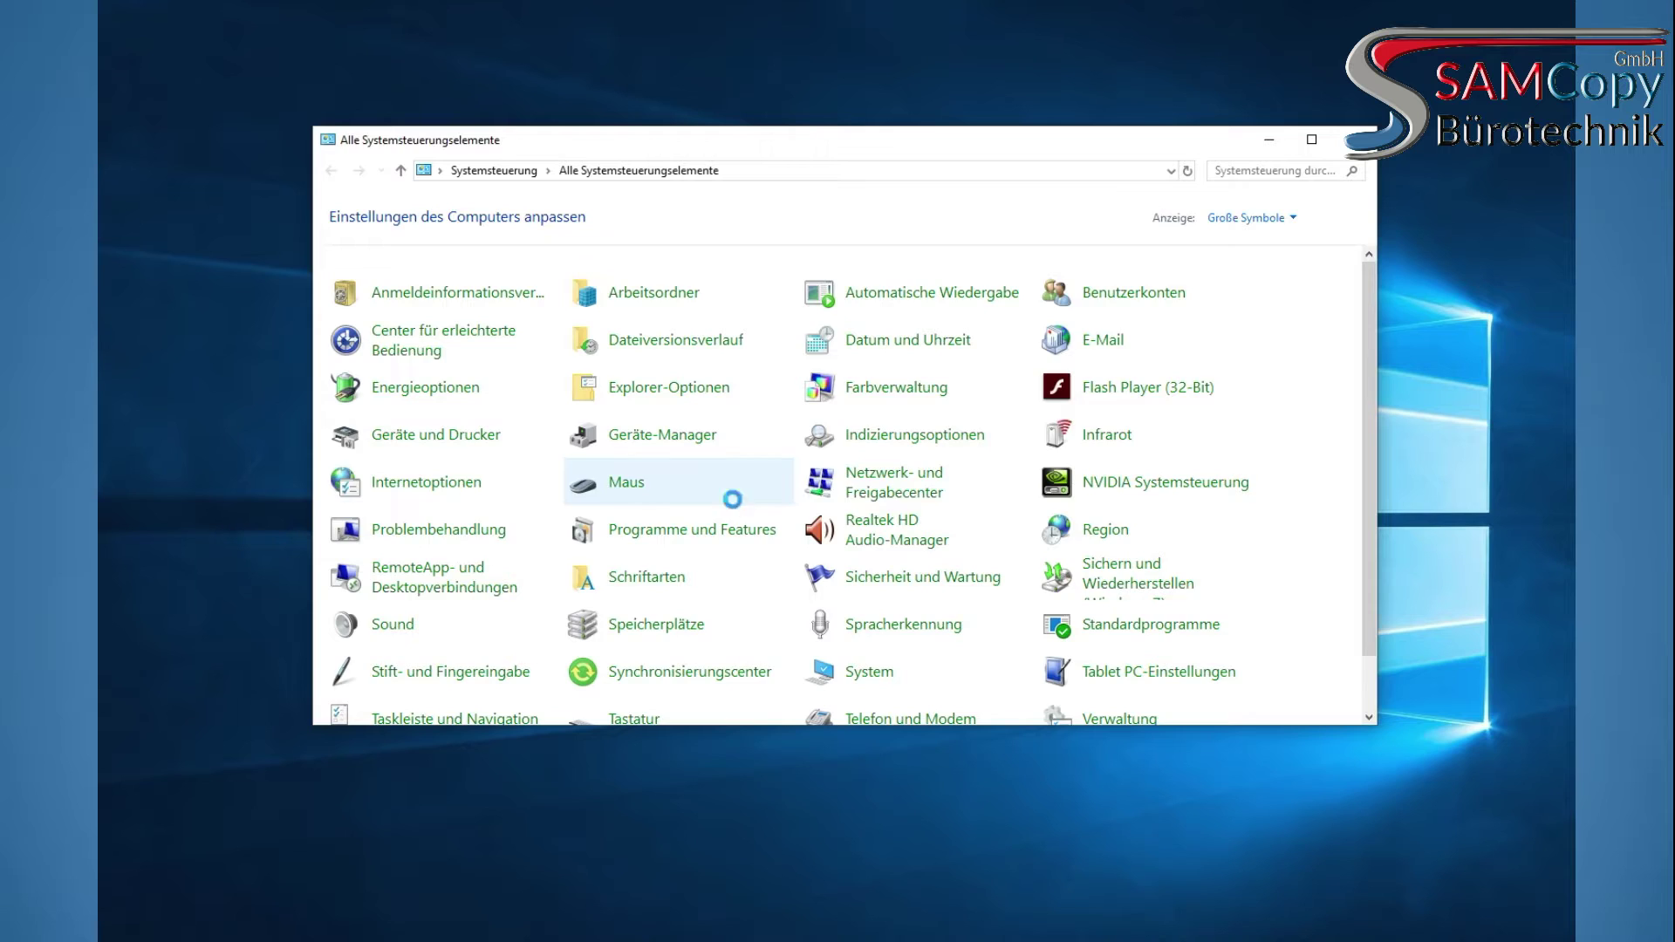
{"action": "left_click", "coordinate": [785, 296]}
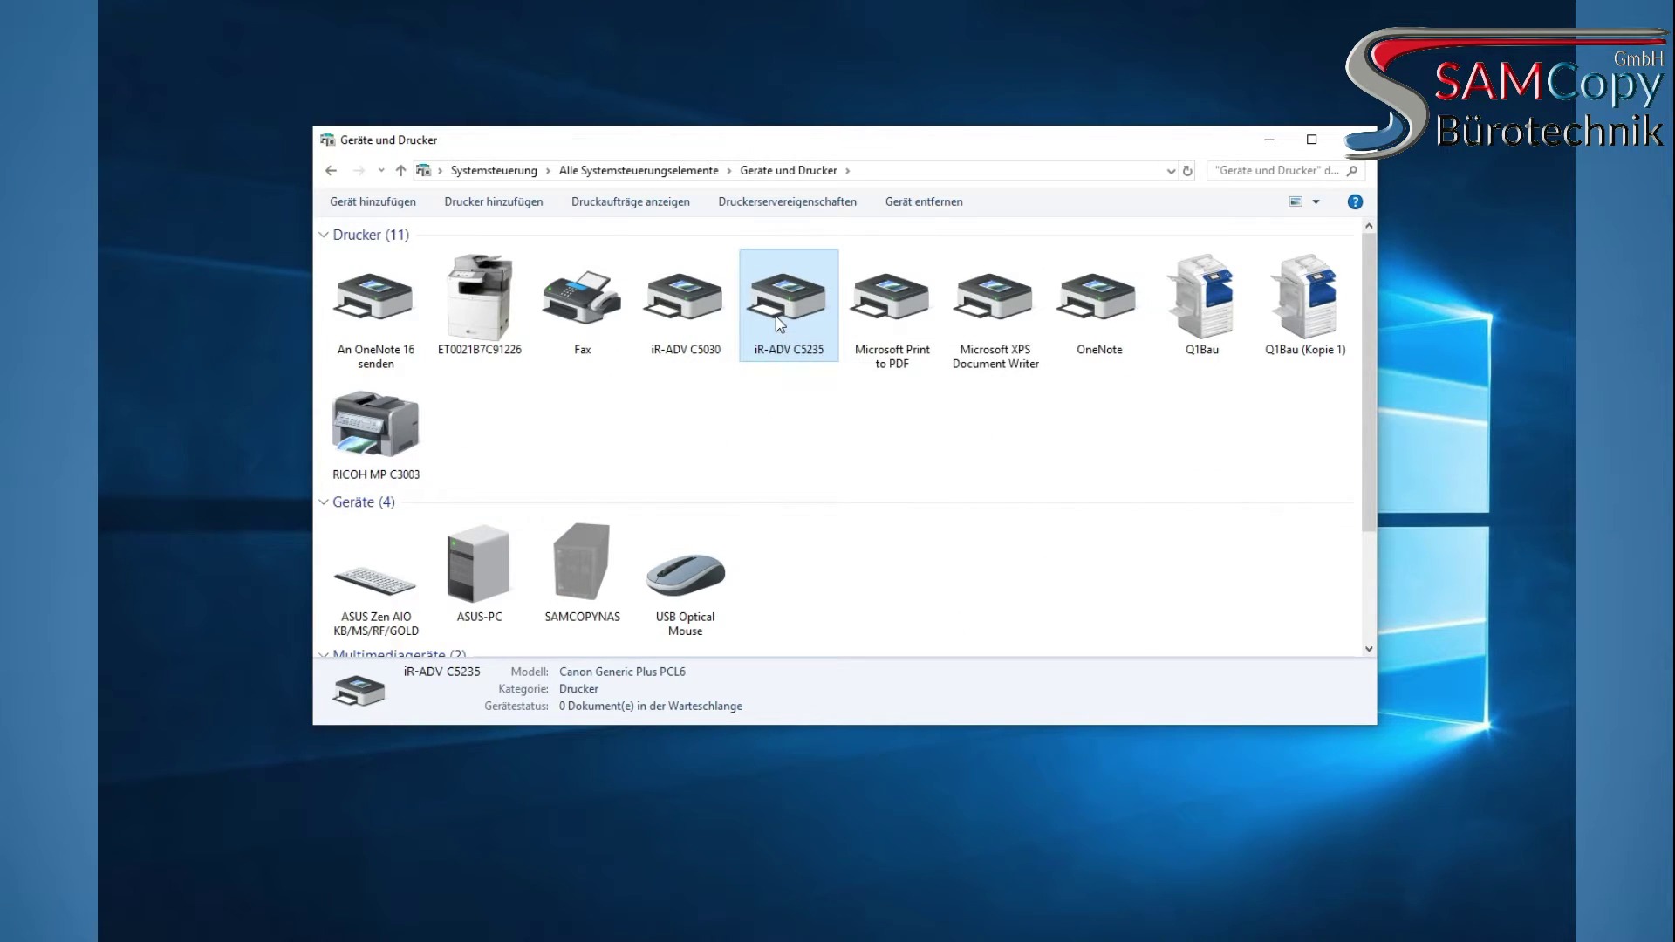
Open the iR-ADV C5235 Druckereigenschaften window and move it up and to the left
{"action": "right_click", "coordinate": [787, 311]}
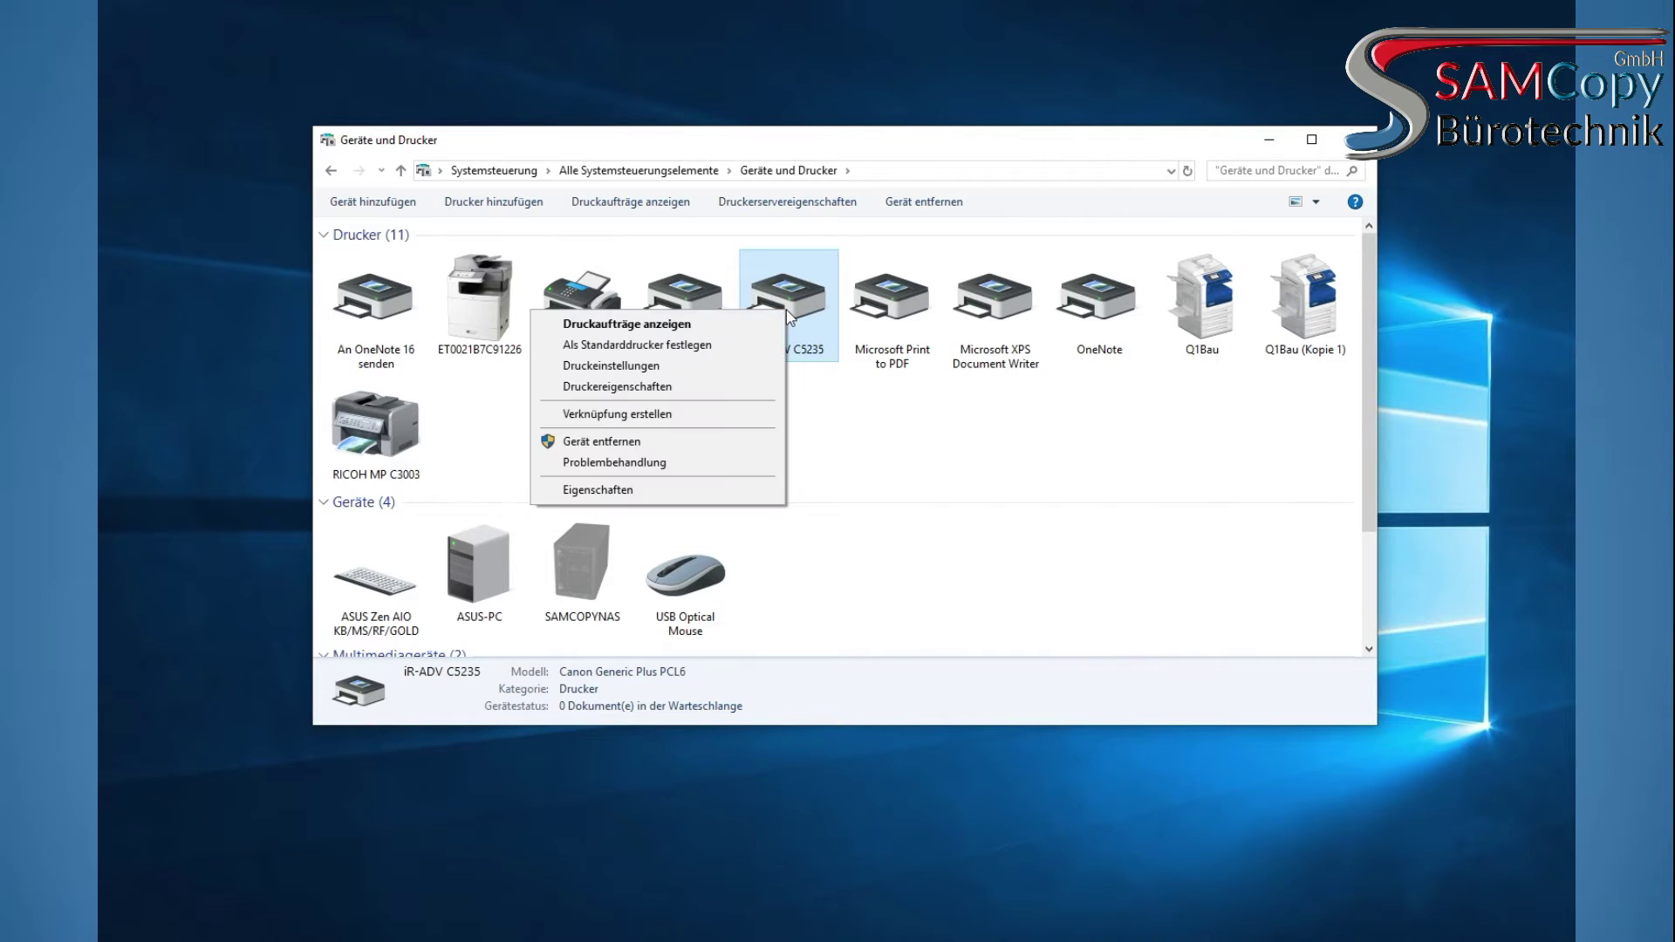
{"action": "left_click", "coordinate": [641, 389]}
{"action": "left_click_drag", "start_coordinate": [914, 410], "coordinate": [708, 160]}
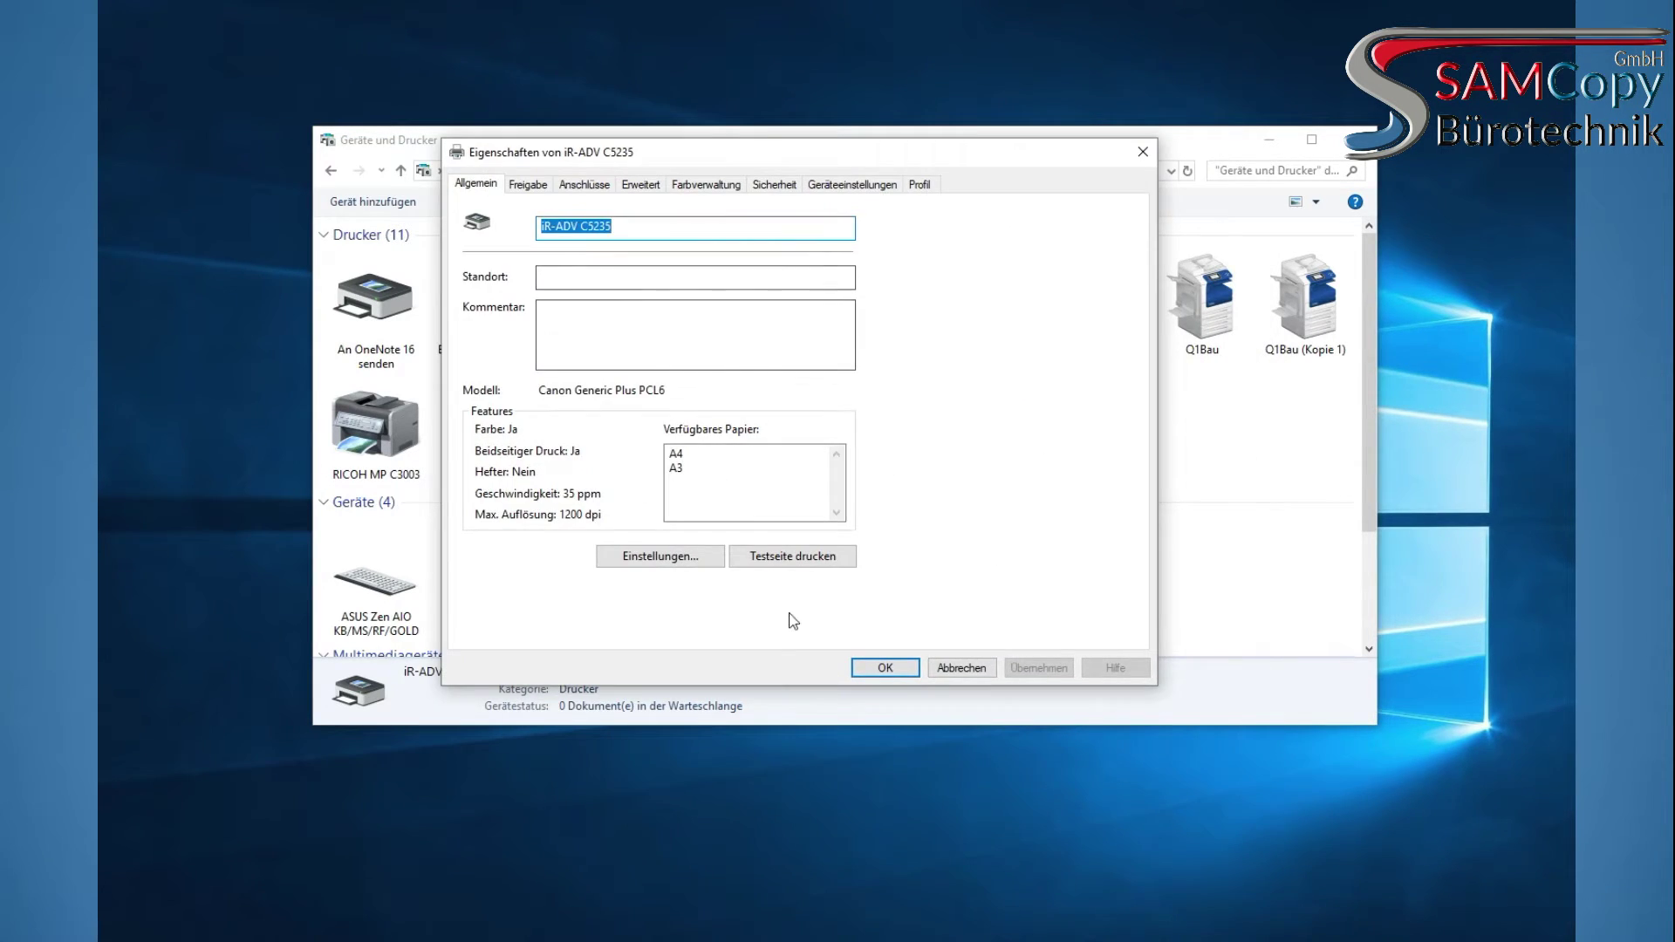
{"action": "double_click", "coordinate": [617, 227]}
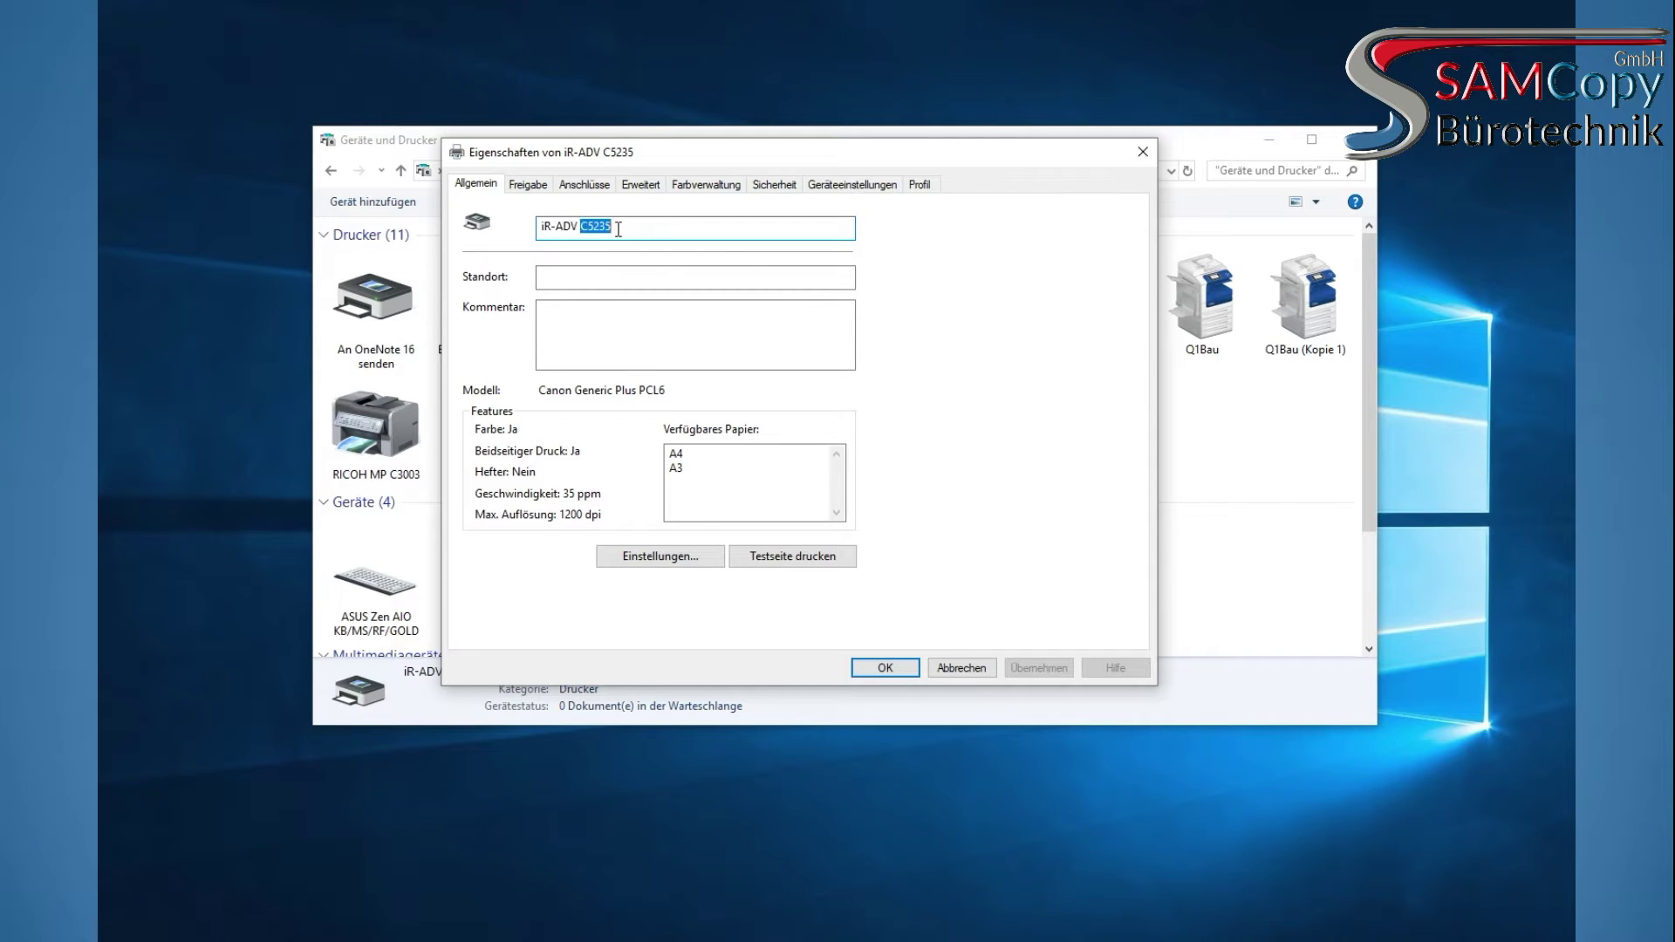
{"action": "key", "text": "ctrl+Tab"}
Review the Anschlüsse, Erweitert, Farbverwaltung and Sicherheit pages, ending on Geräteeinstellungen
{"action": "left_click", "coordinate": [581, 186]}
{"action": "left_click_drag", "start_coordinate": [532, 318], "coordinate": [715, 319]}
{"action": "scroll", "coordinate": [846, 380], "scroll_direction": "down", "scroll_amount": 1}
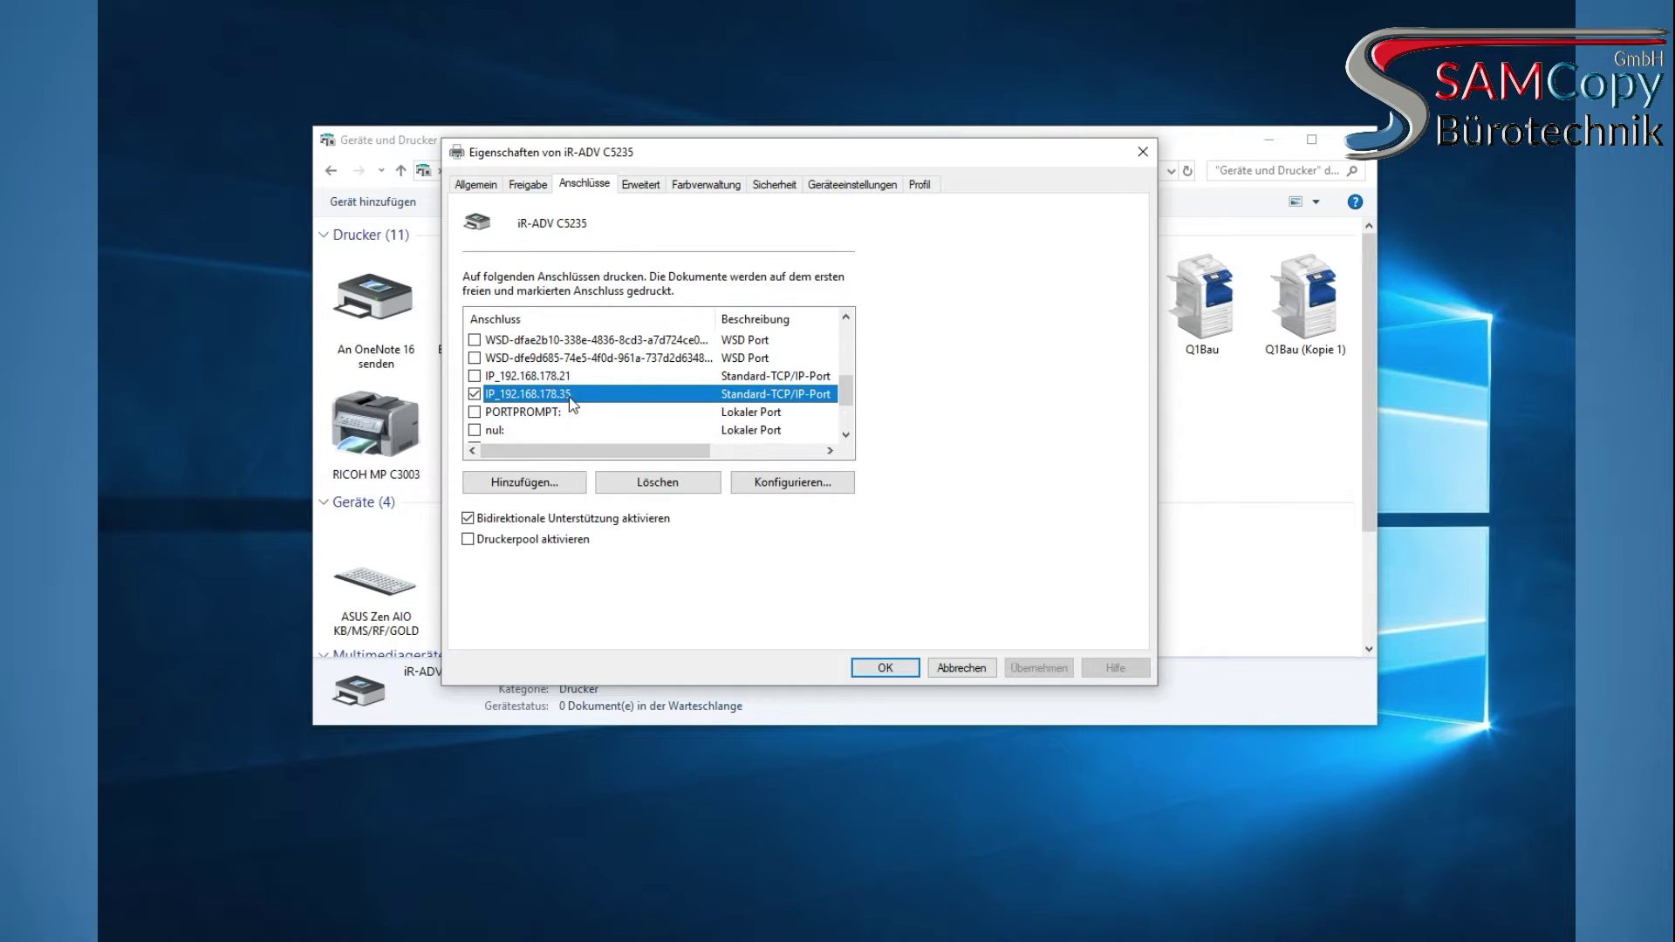
{"action": "left_click", "coordinate": [642, 185]}
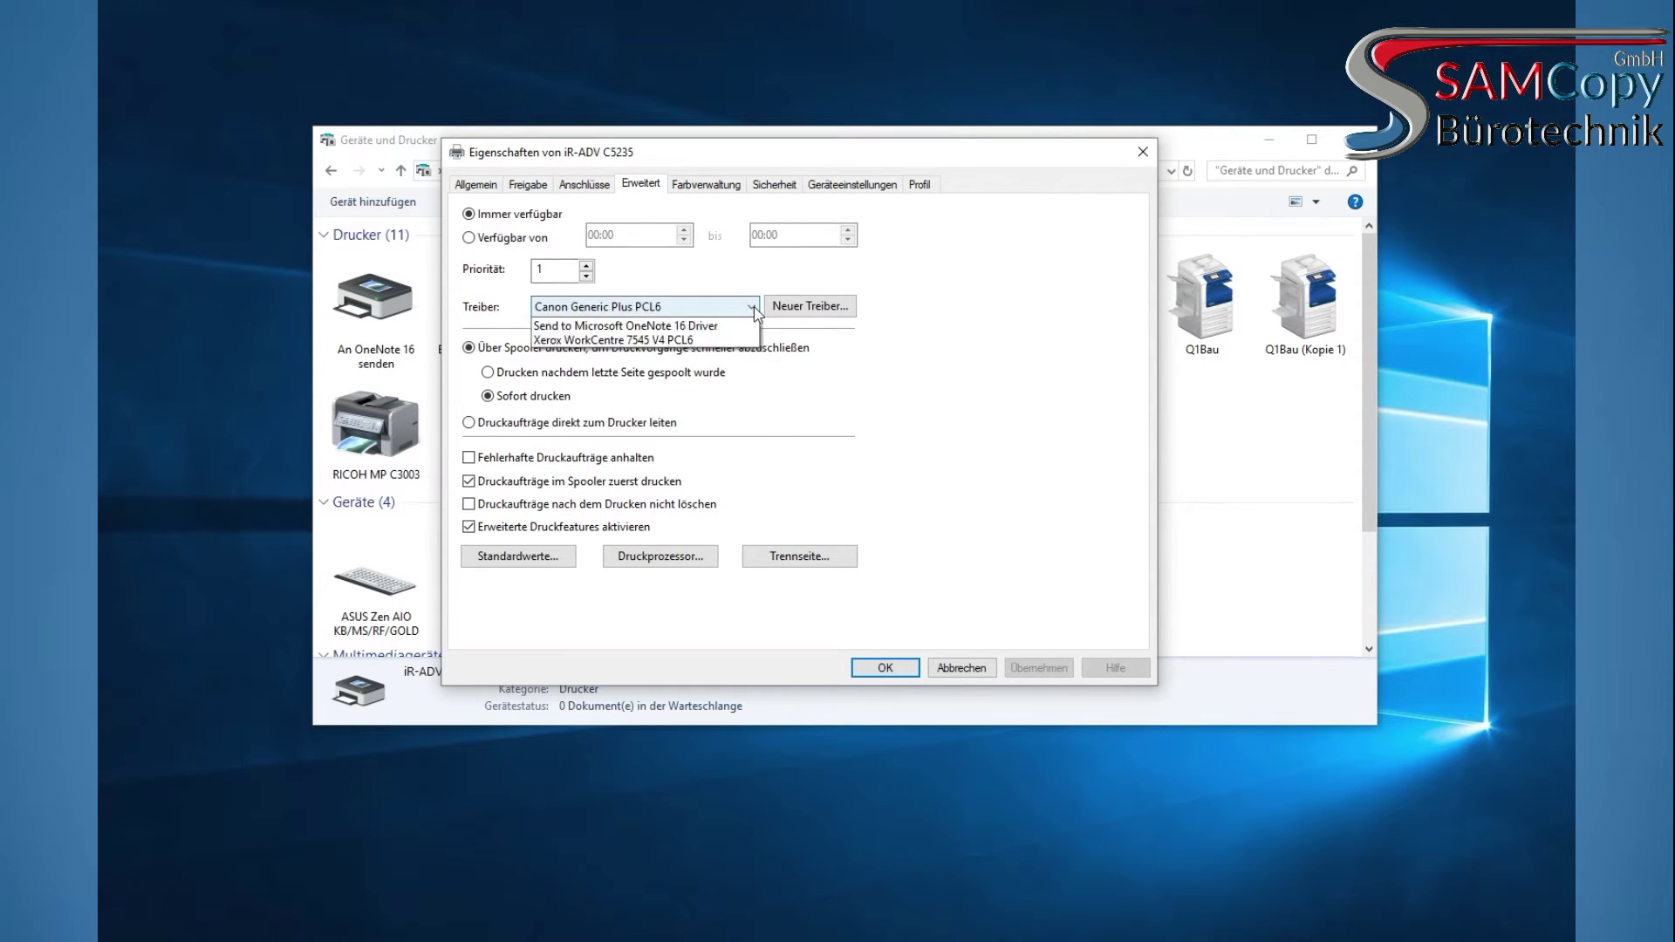
{"action": "left_click", "coordinate": [709, 185]}
{"action": "left_click", "coordinate": [789, 184]}
{"action": "left_click", "coordinate": [837, 185]}
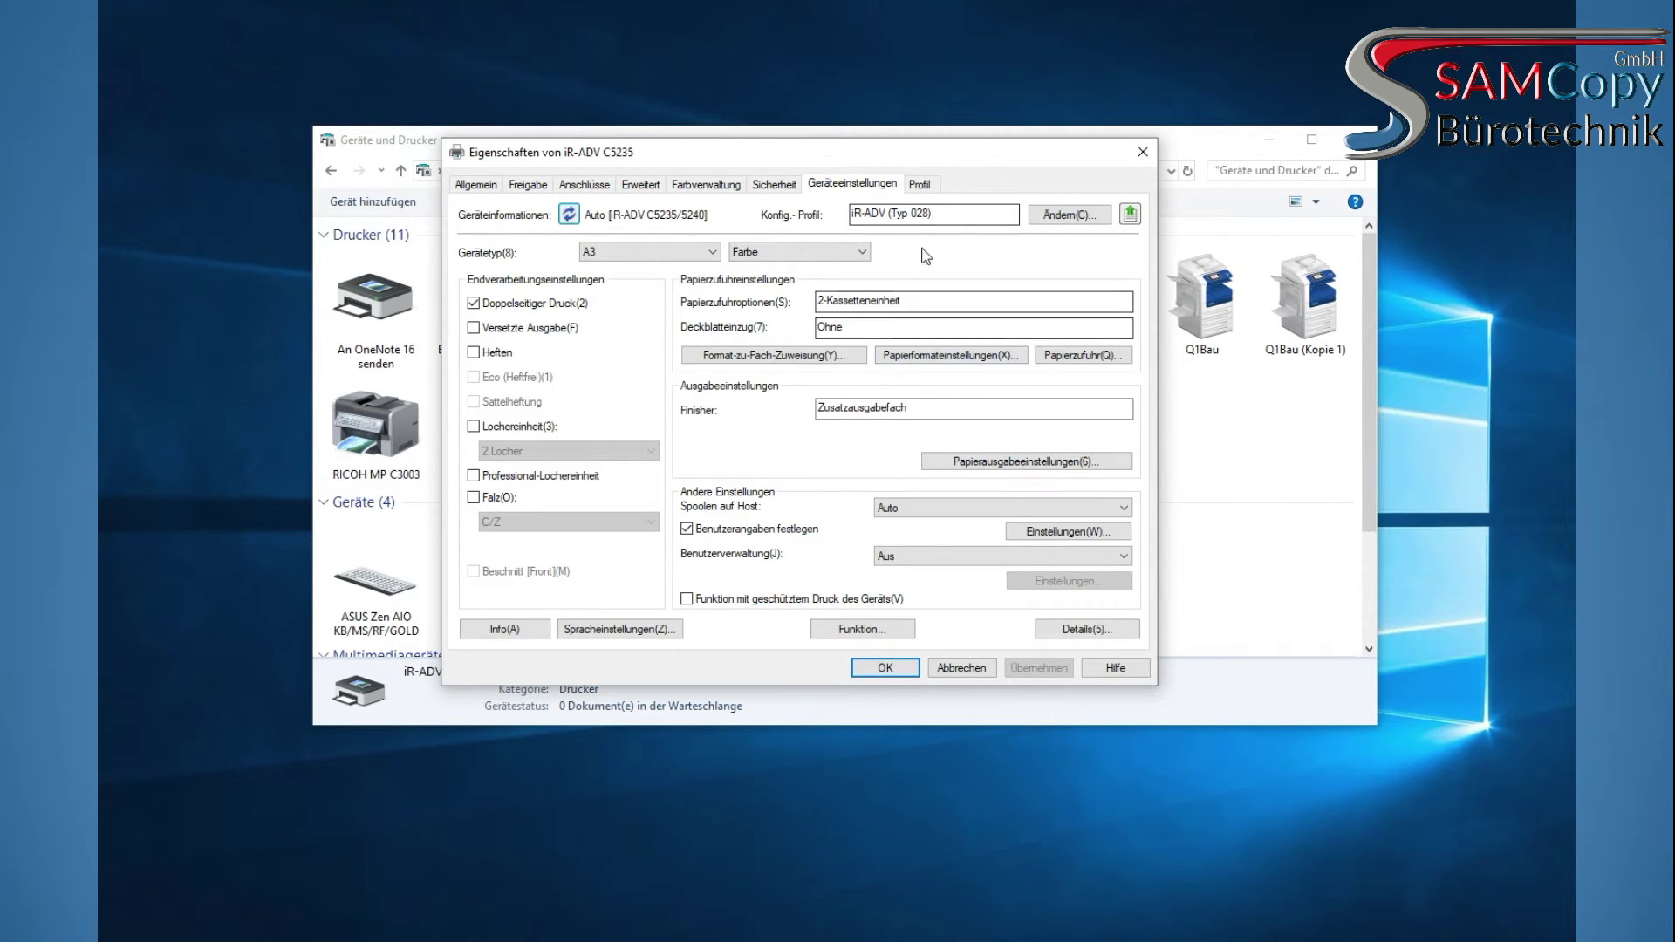
Switch the device information from automatic to Manuell on Geräteeinstellungen
{"action": "left_click", "coordinate": [910, 190]}
{"action": "left_click", "coordinate": [883, 185]}
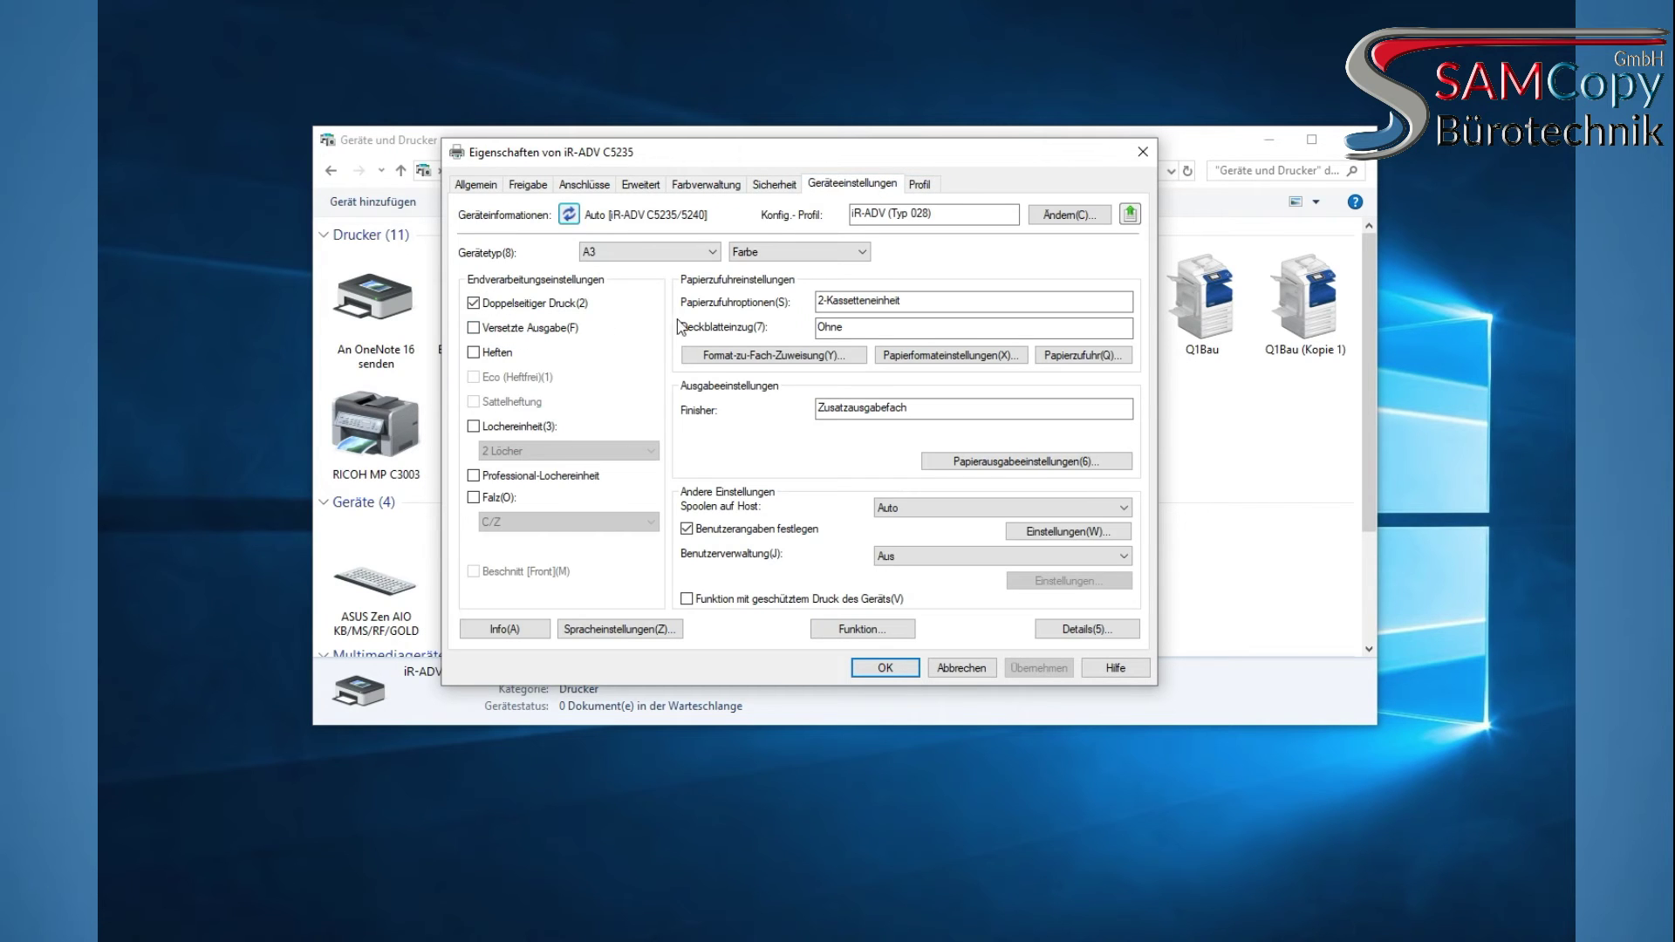
{"action": "left_click", "coordinate": [474, 353]}
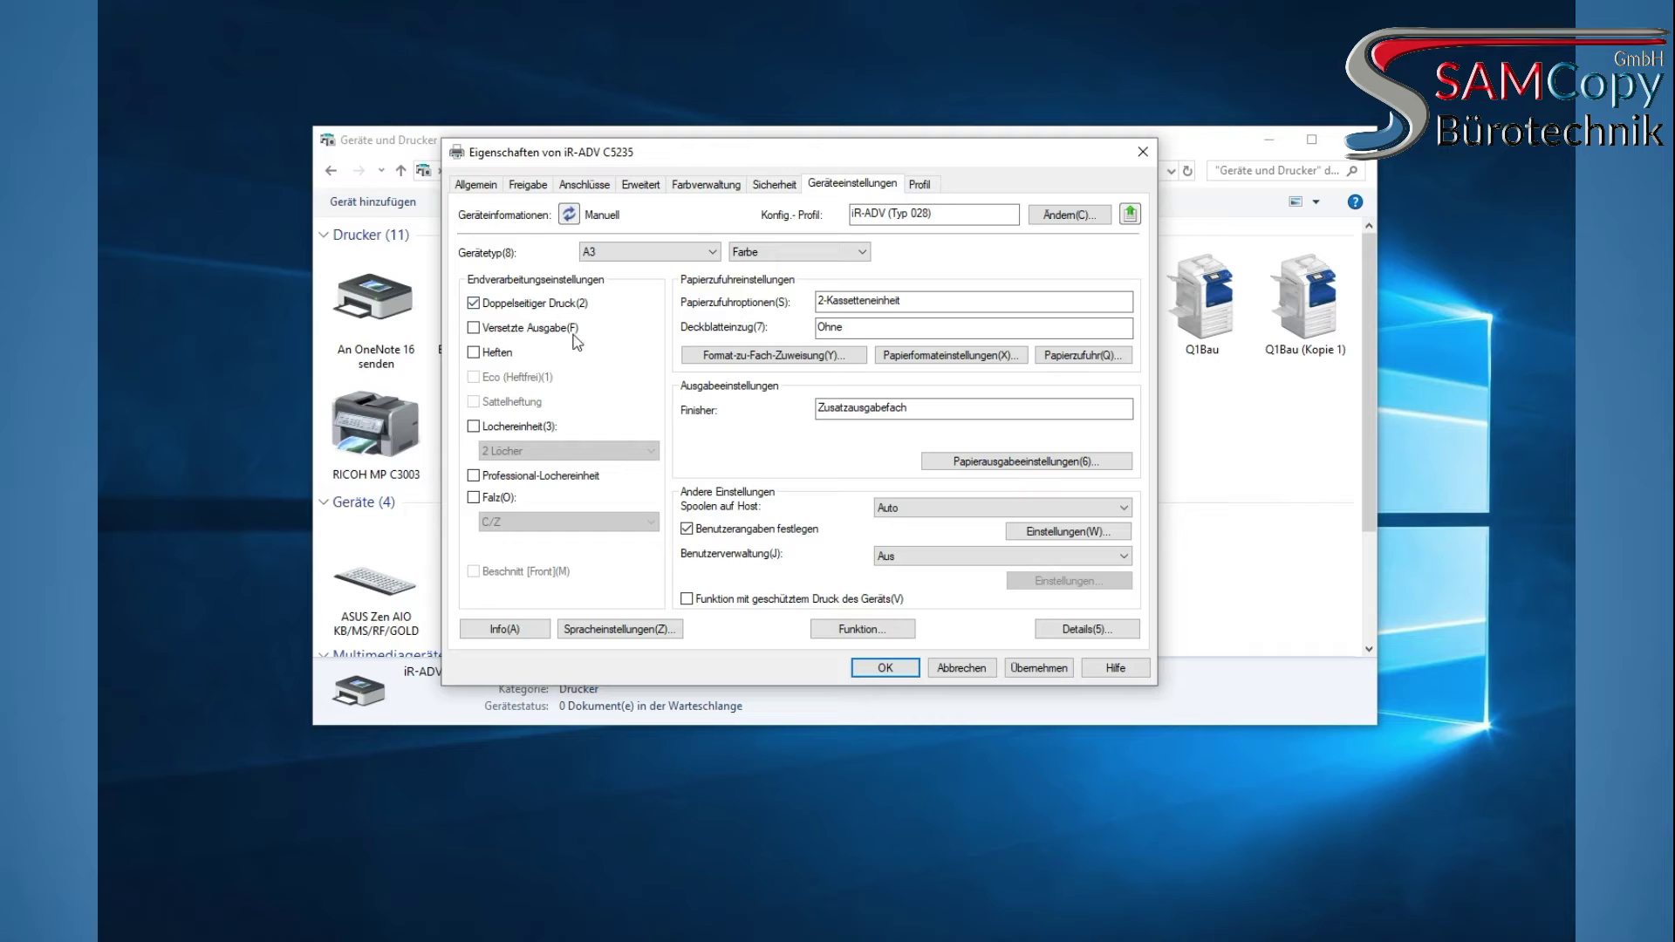
{"action": "left_click_drag", "start_coordinate": [908, 301], "coordinate": [783, 301]}
{"action": "left_click_drag", "start_coordinate": [902, 301], "coordinate": [894, 301]}
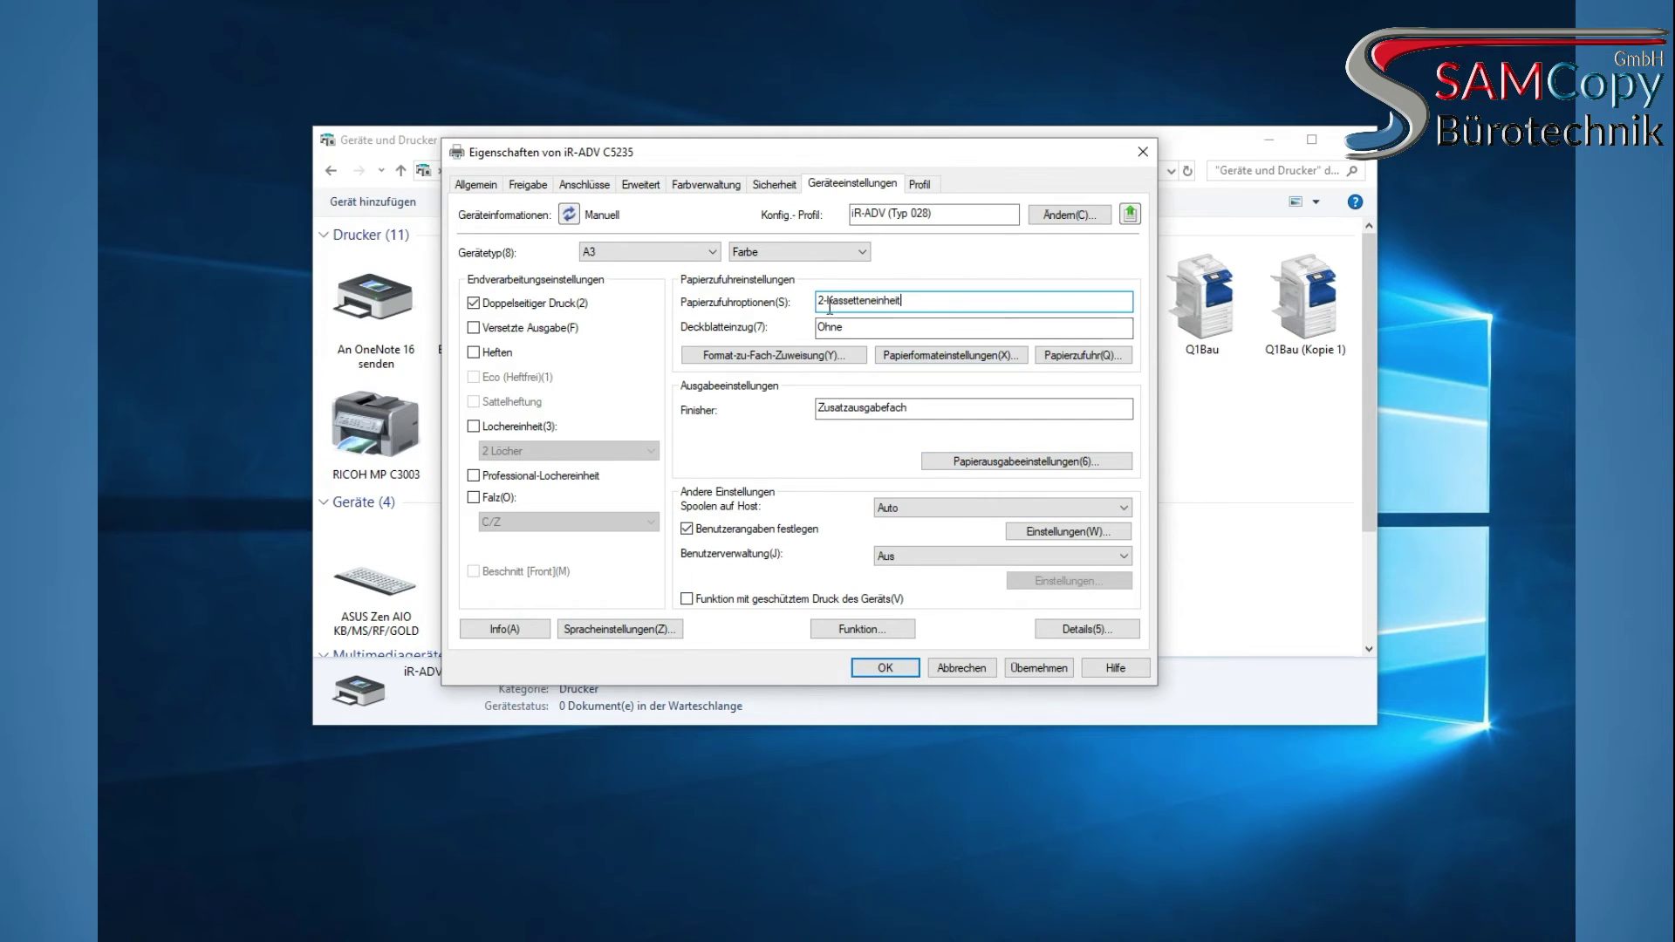
Set the paper source to Kassette x 2, then apply and close the printer properties
{"action": "left_click", "coordinate": [1055, 353]}
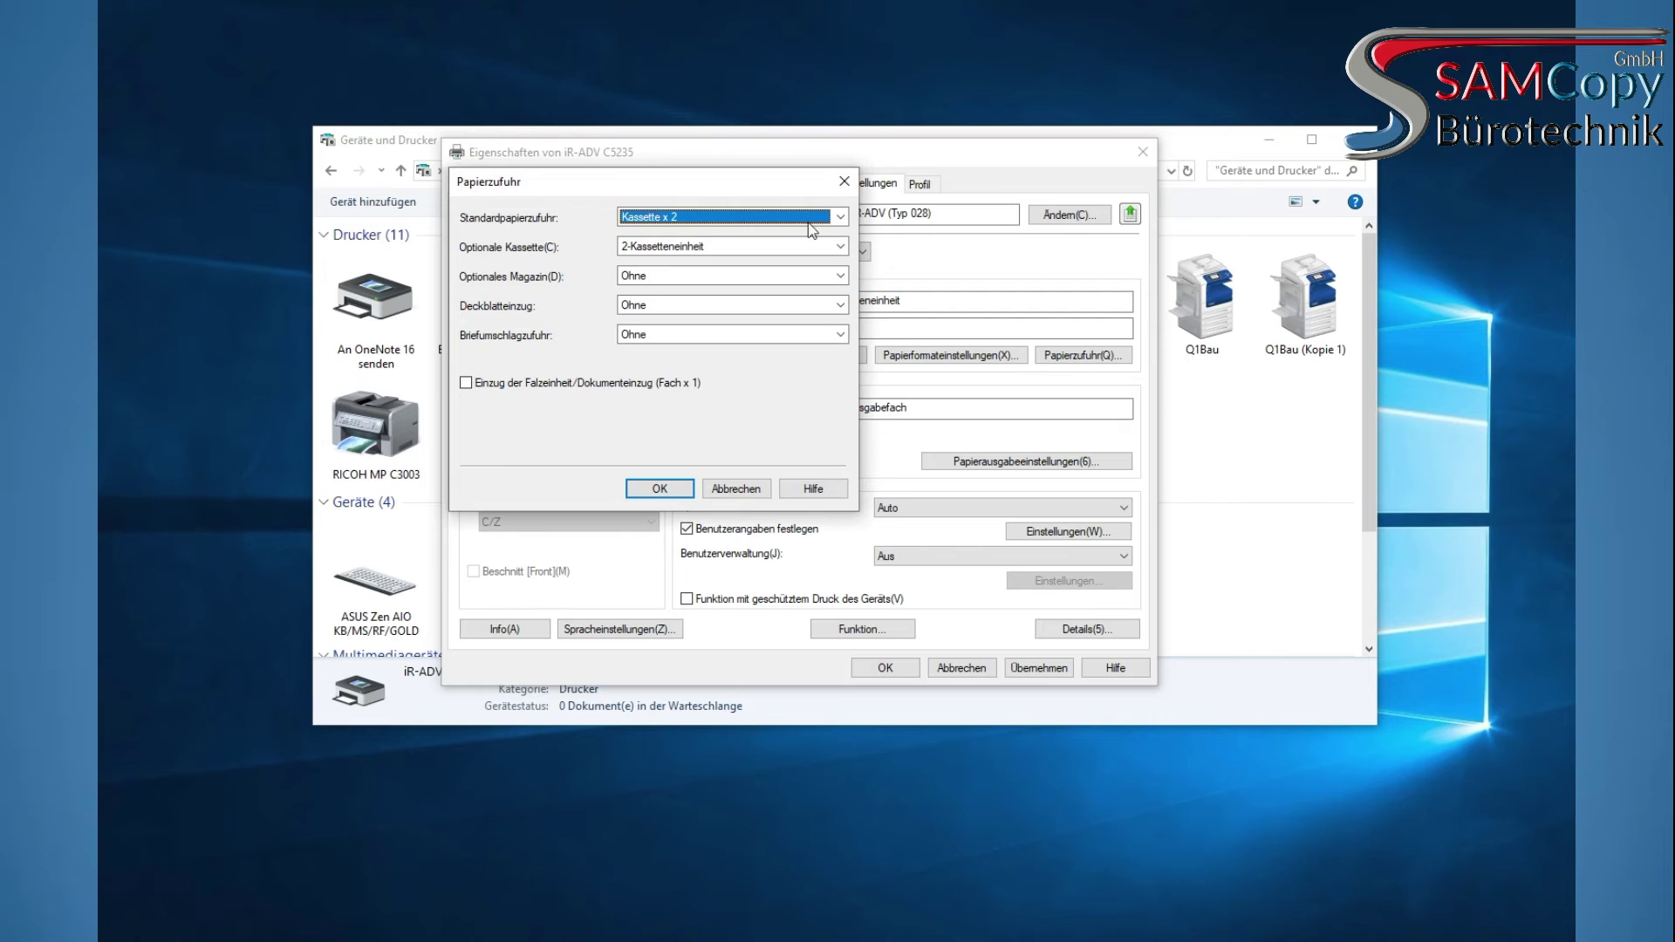
{"action": "left_click", "coordinate": [733, 218]}
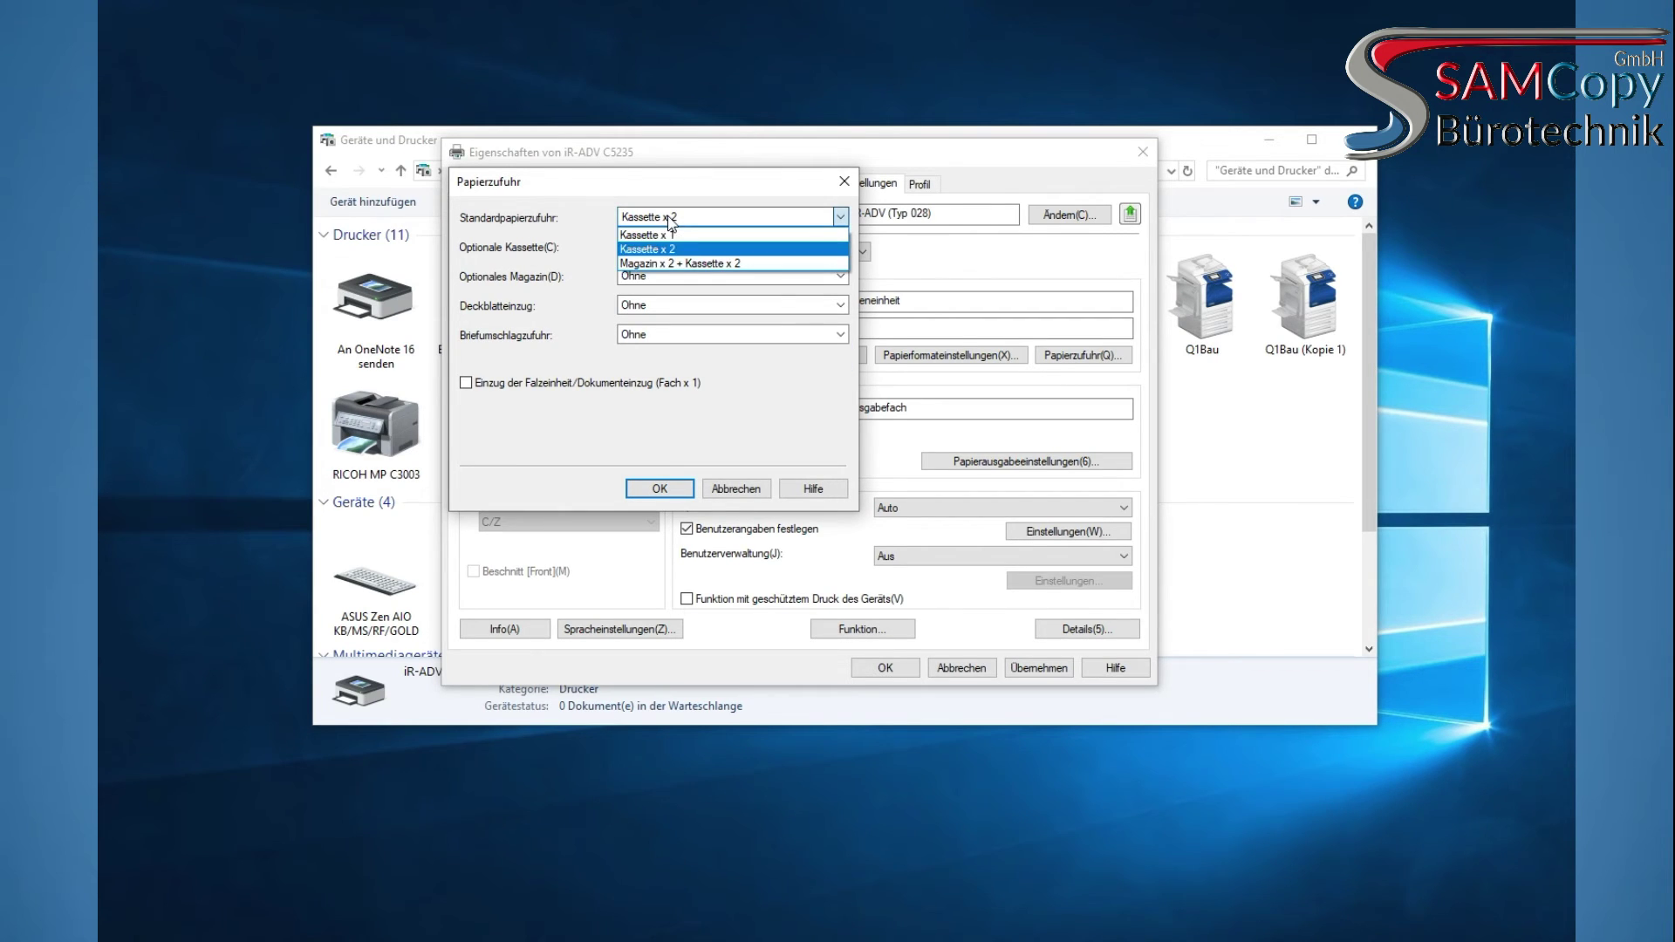
{"action": "left_click", "coordinate": [667, 262]}
{"action": "left_click", "coordinate": [667, 218]}
{"action": "left_click", "coordinate": [668, 249]}
{"action": "left_click", "coordinate": [733, 247]}
{"action": "left_click", "coordinate": [663, 261]}
{"action": "left_click", "coordinate": [660, 488]}
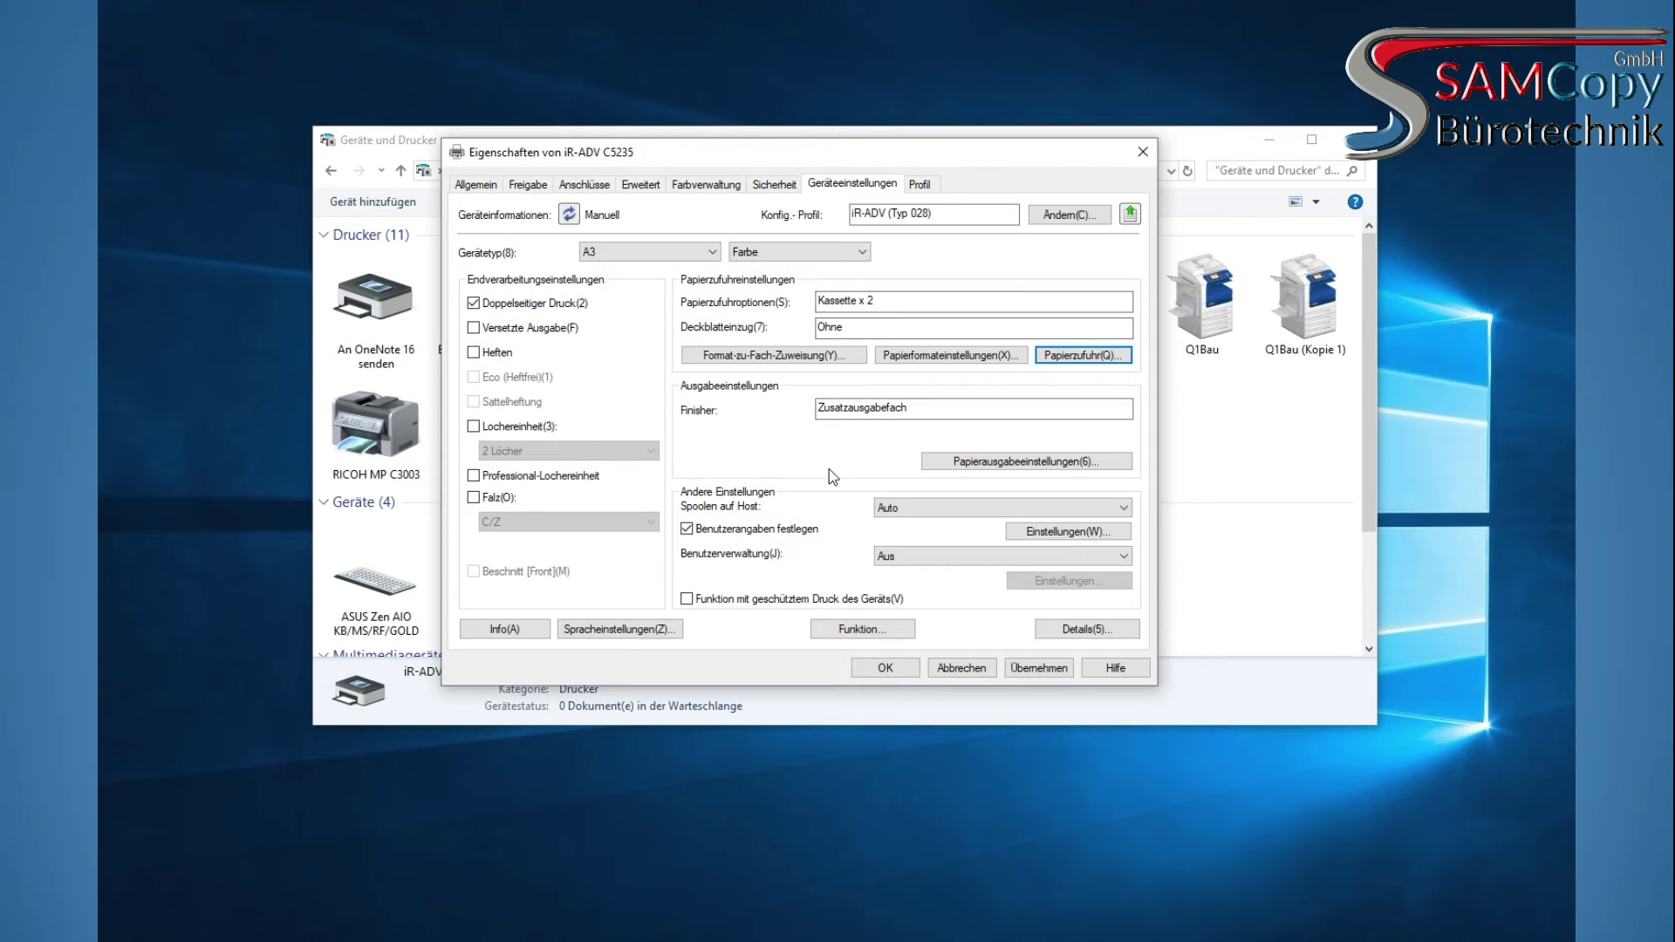
{"action": "left_click", "coordinate": [1037, 669]}
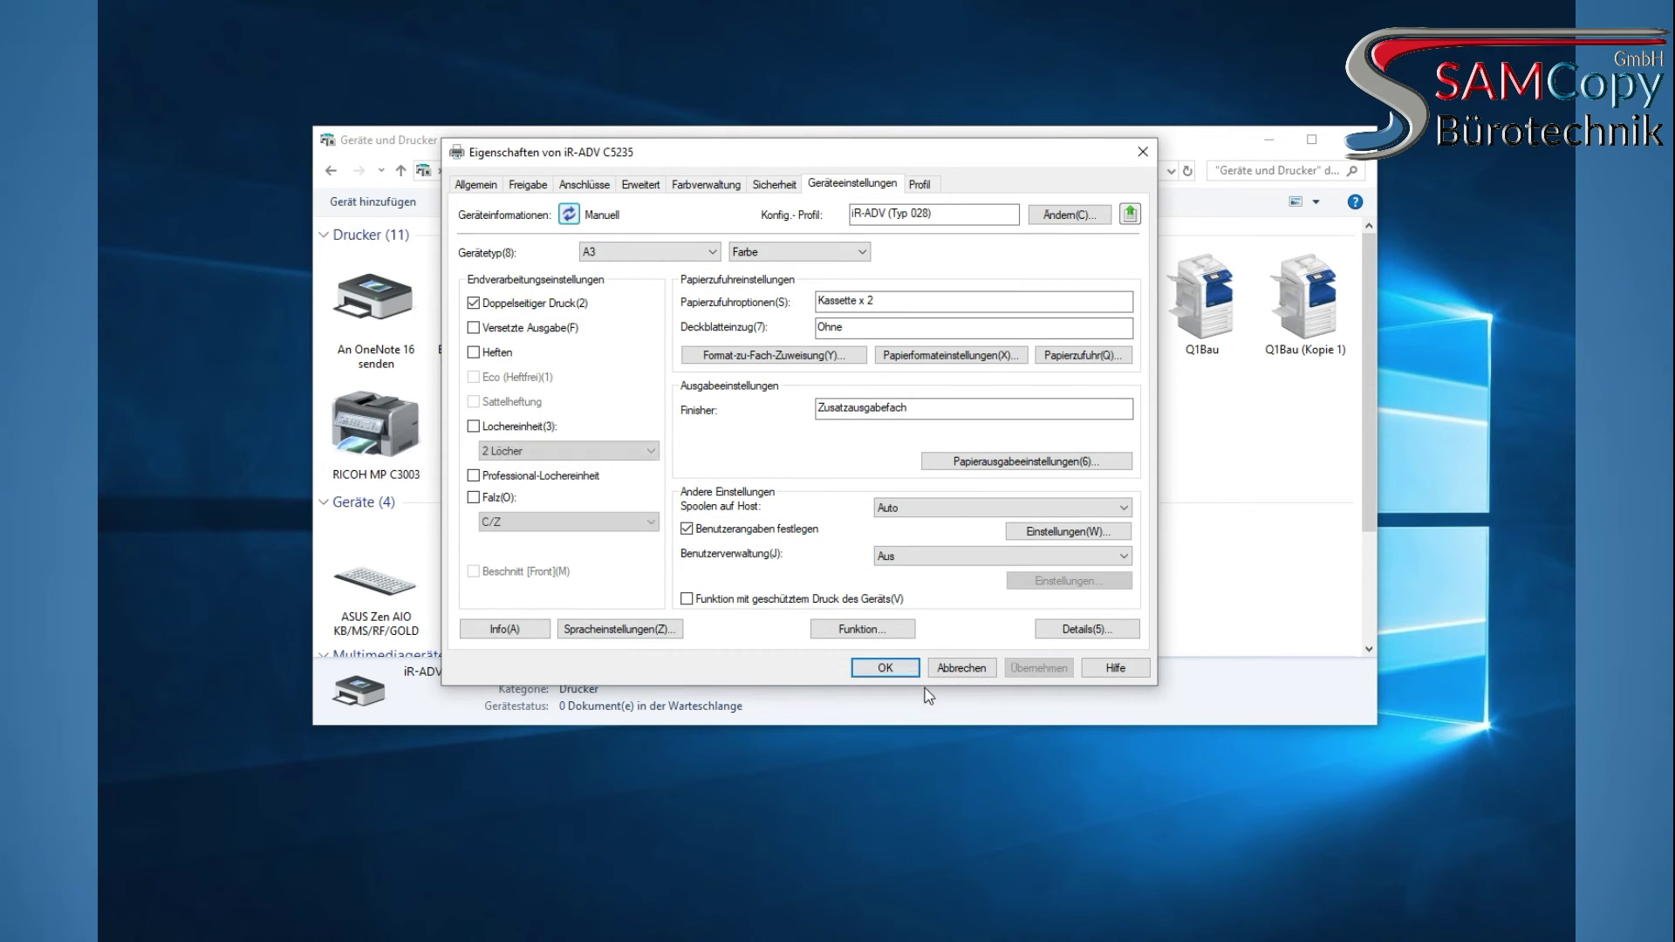
{"action": "left_click", "coordinate": [885, 667]}
{"action": "right_click", "coordinate": [775, 313]}
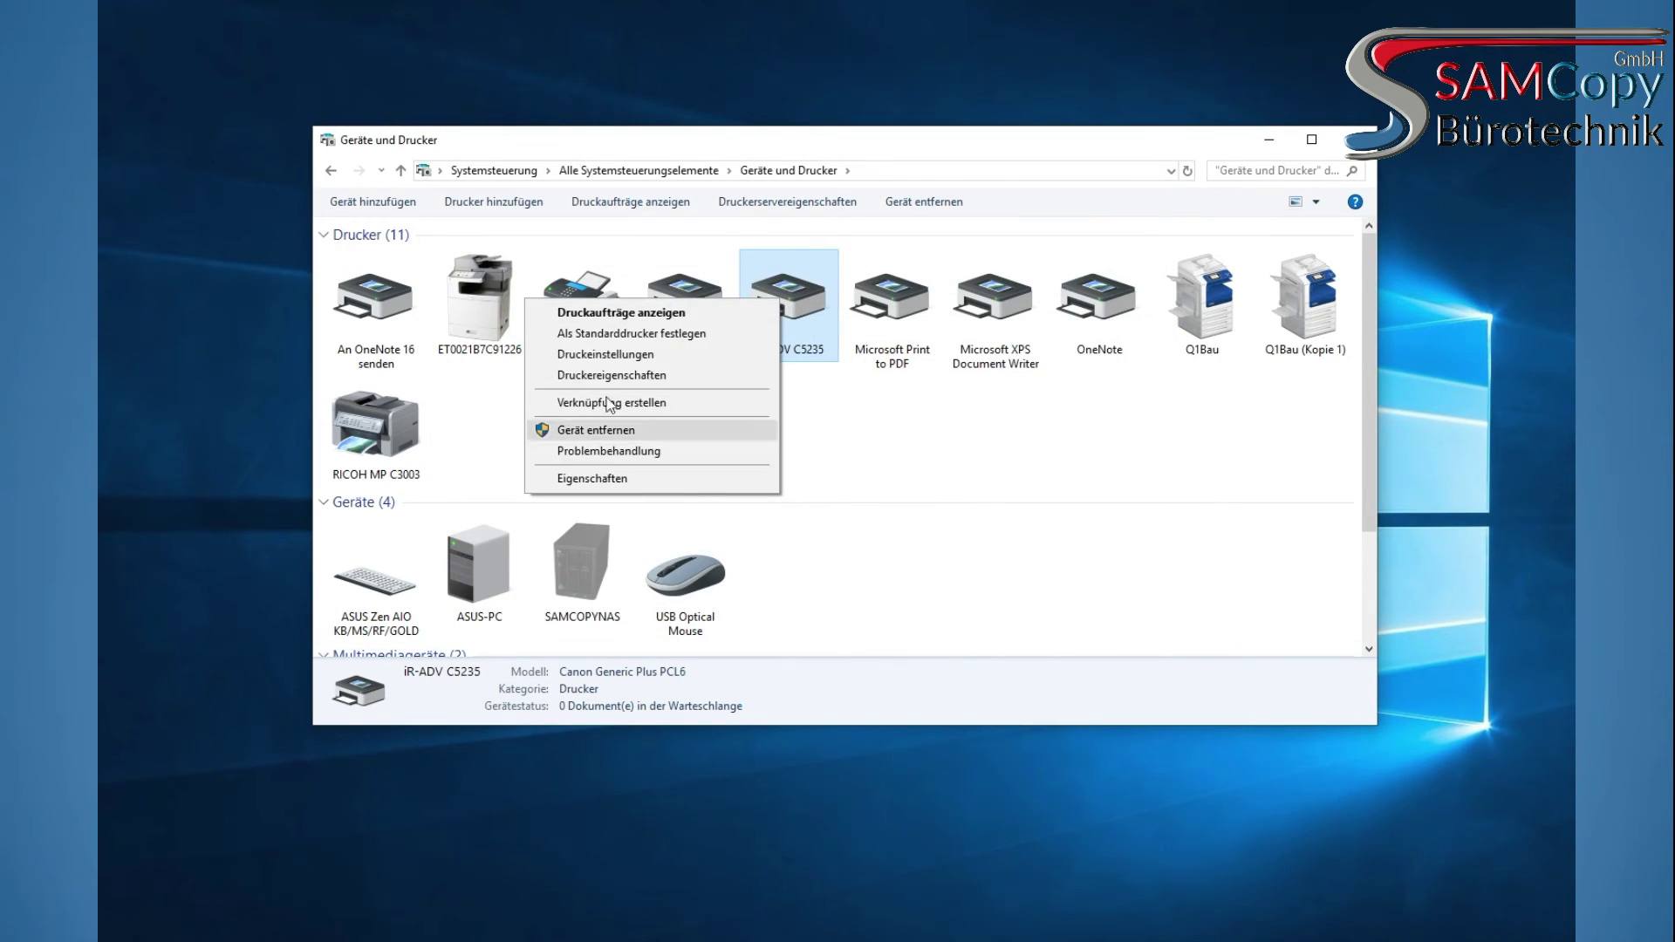
Open Druckeinstellungen and try paper sources Kassette 1, 3 and 4 before returning to Auto
{"action": "left_click", "coordinate": [616, 353]}
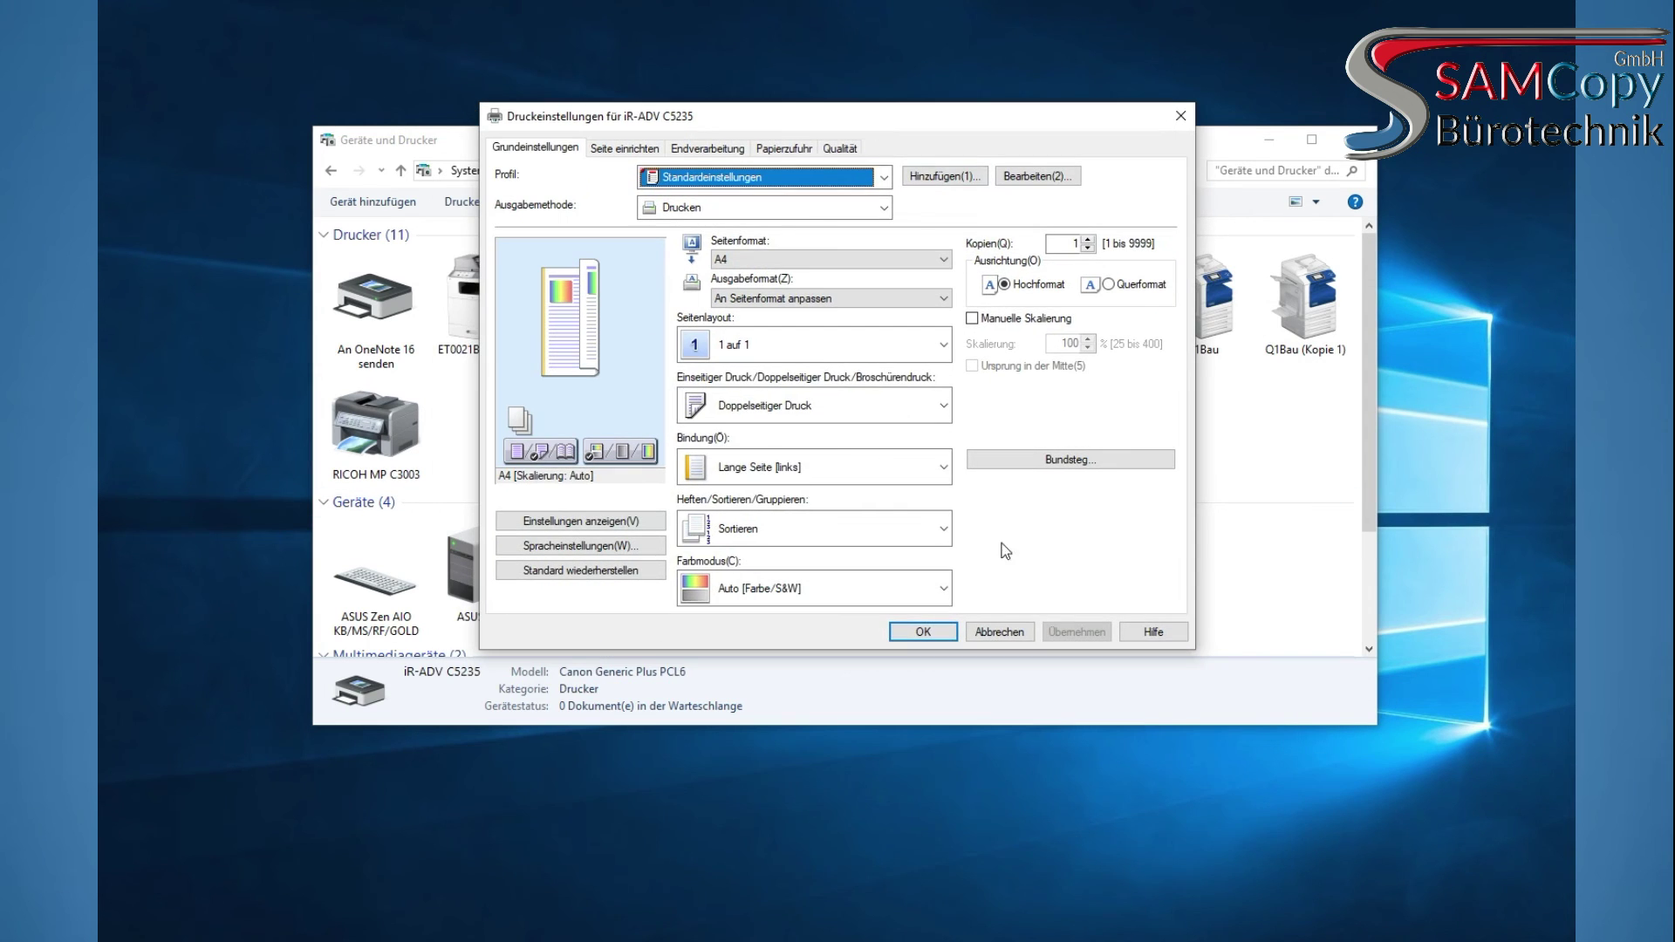
{"action": "left_click", "coordinate": [840, 147]}
{"action": "key", "text": "ctrl+shift+Tab"}
{"action": "key", "text": "ctrl+shift+Tab"}
{"action": "key", "text": "ctrl+shift+Tab"}
{"action": "key", "text": "ctrl+shift+Tab"}
{"action": "key", "text": "ctrl+shift+Tab"}
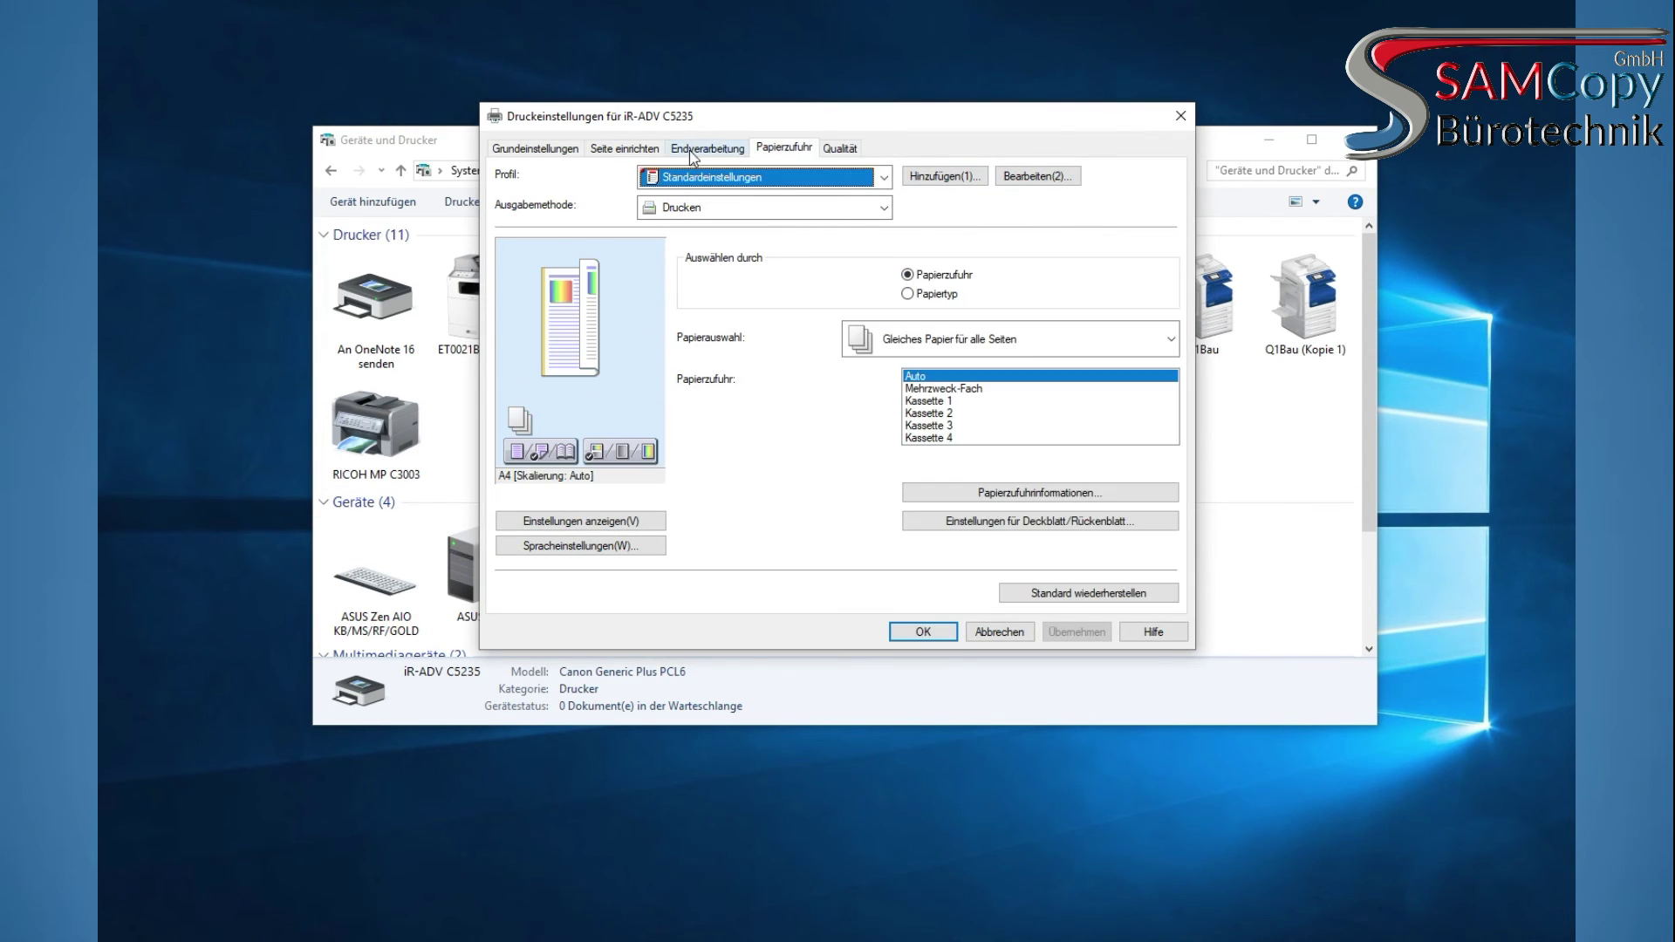
{"action": "left_click", "coordinate": [772, 148]}
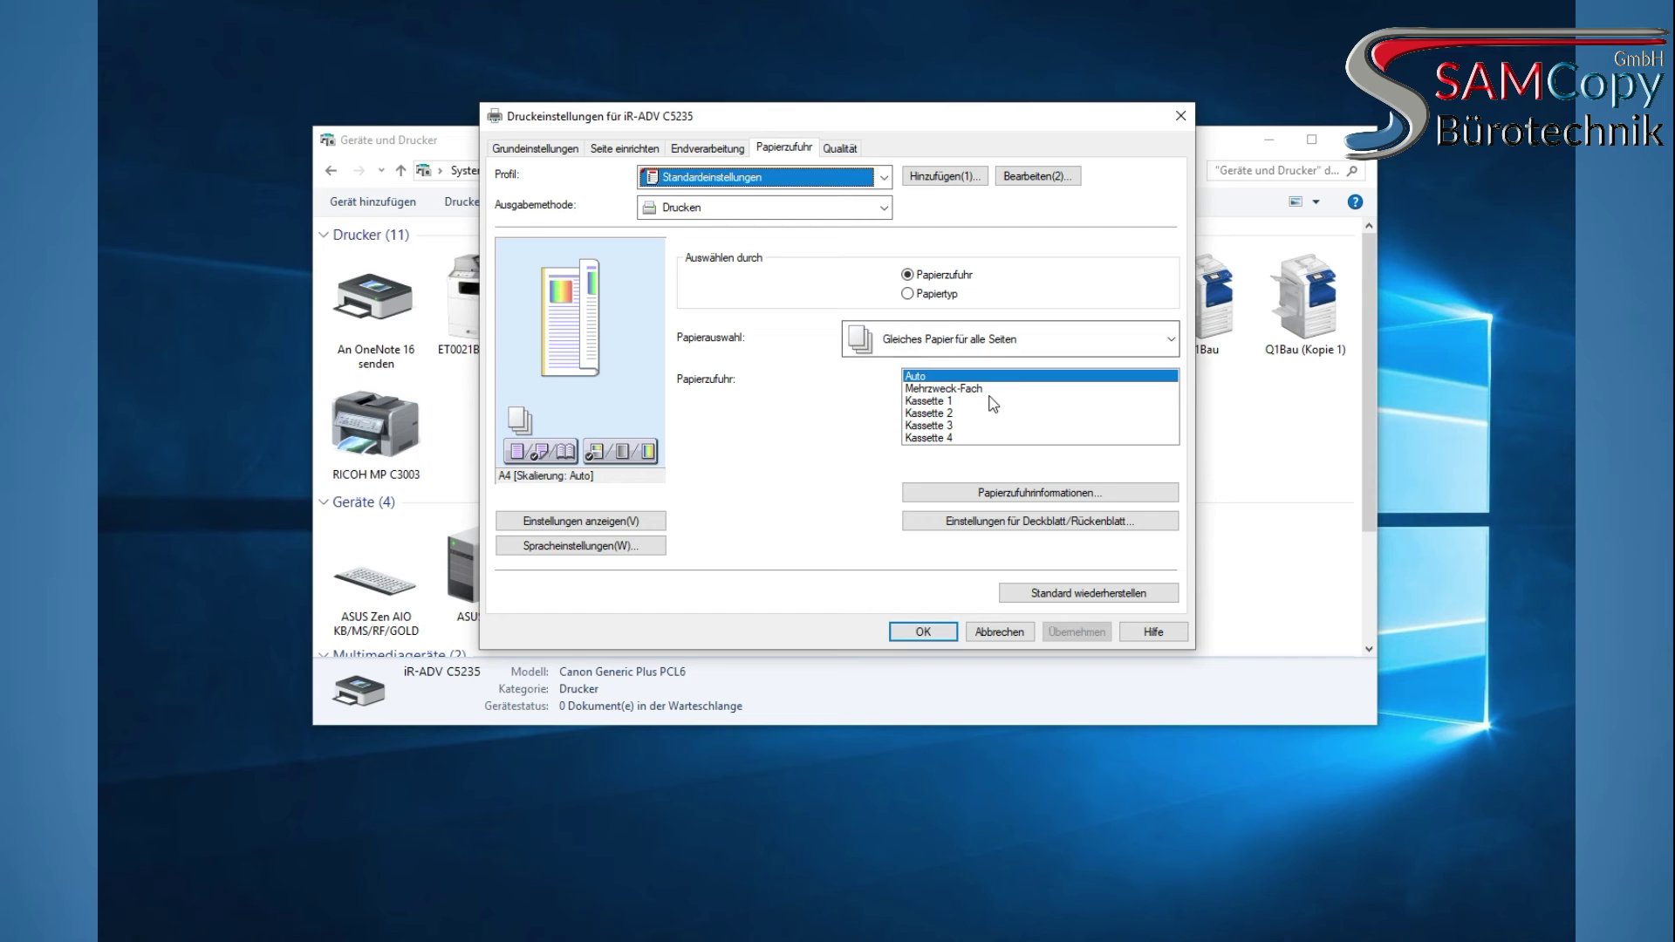
{"action": "left_click", "coordinate": [934, 400]}
{"action": "left_click", "coordinate": [933, 425]}
{"action": "left_click", "coordinate": [943, 438]}
{"action": "left_click", "coordinate": [925, 376]}
Review the finishing and page size options, then restore the defaults (A4, duplex) and apply them
{"action": "left_click", "coordinate": [707, 148]}
{"action": "left_click", "coordinate": [798, 256]}
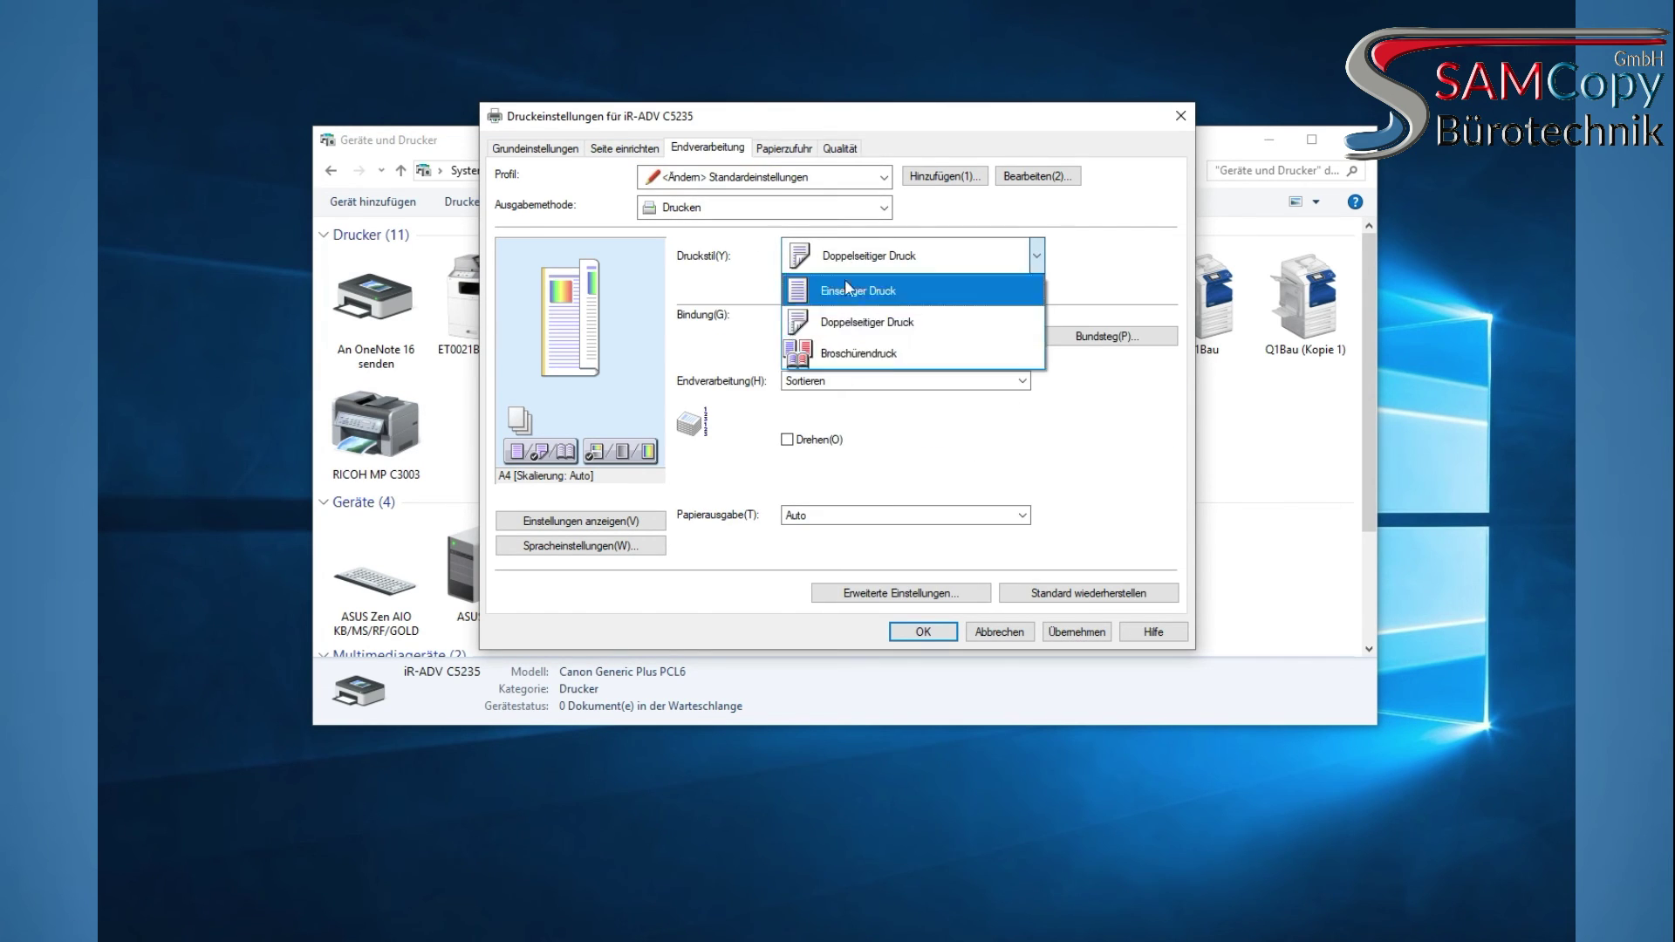
{"action": "left_click", "coordinate": [625, 149]}
{"action": "left_click", "coordinate": [926, 261]}
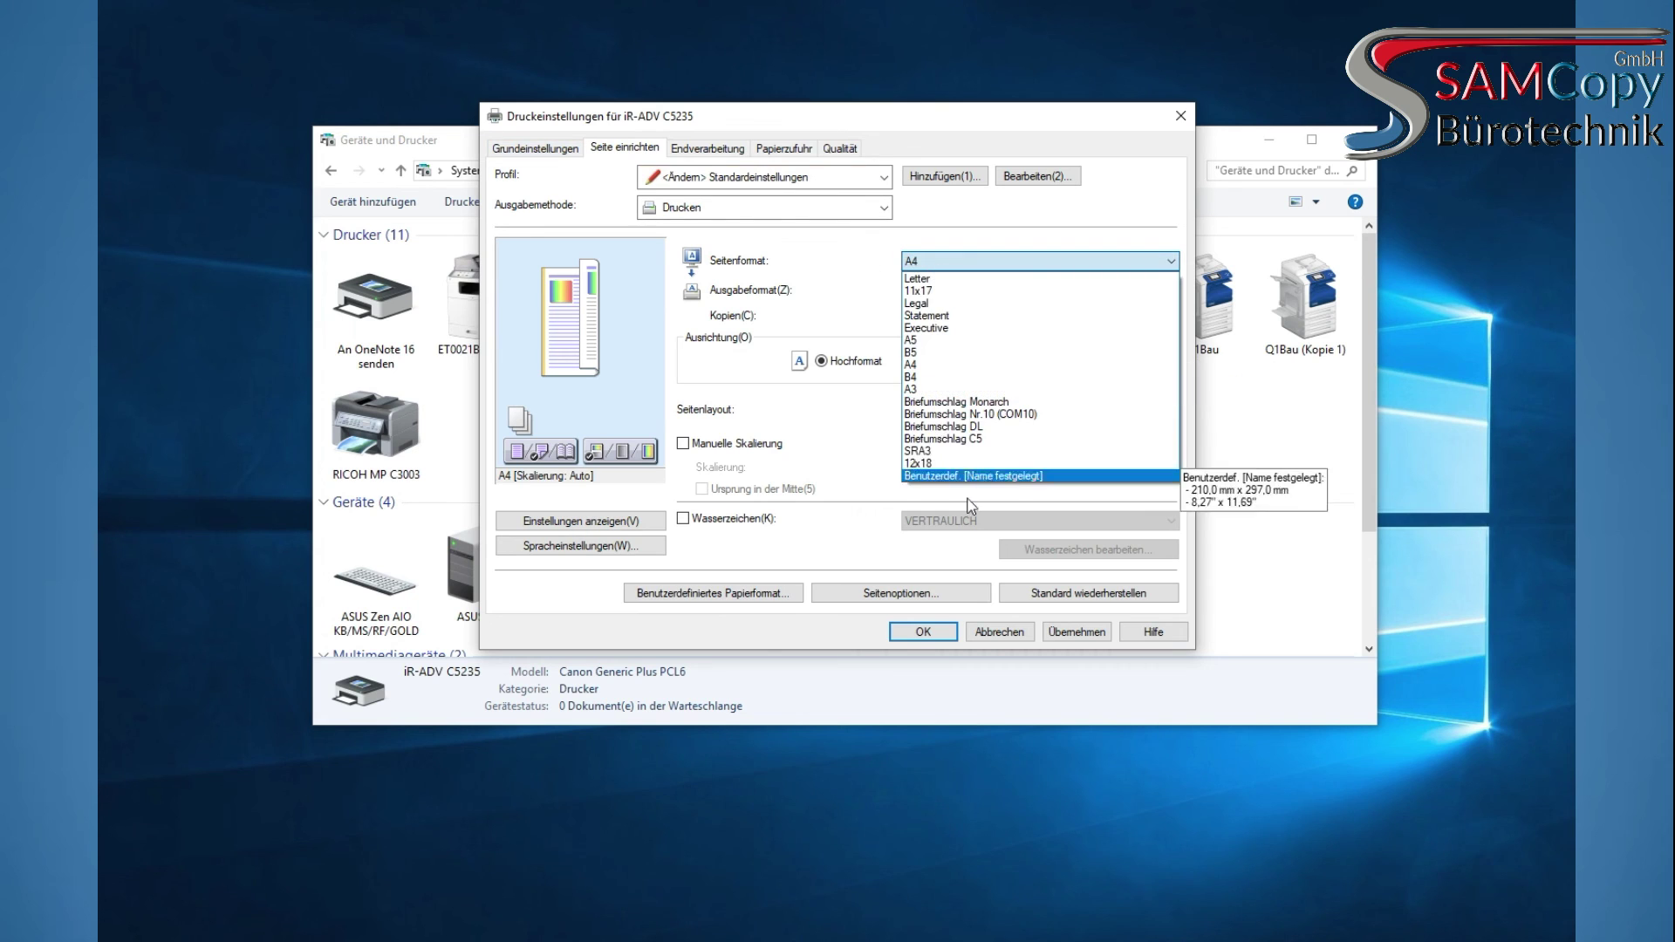
{"action": "left_click", "coordinate": [912, 390]}
{"action": "key", "text": "ctrl+shift+Tab"}
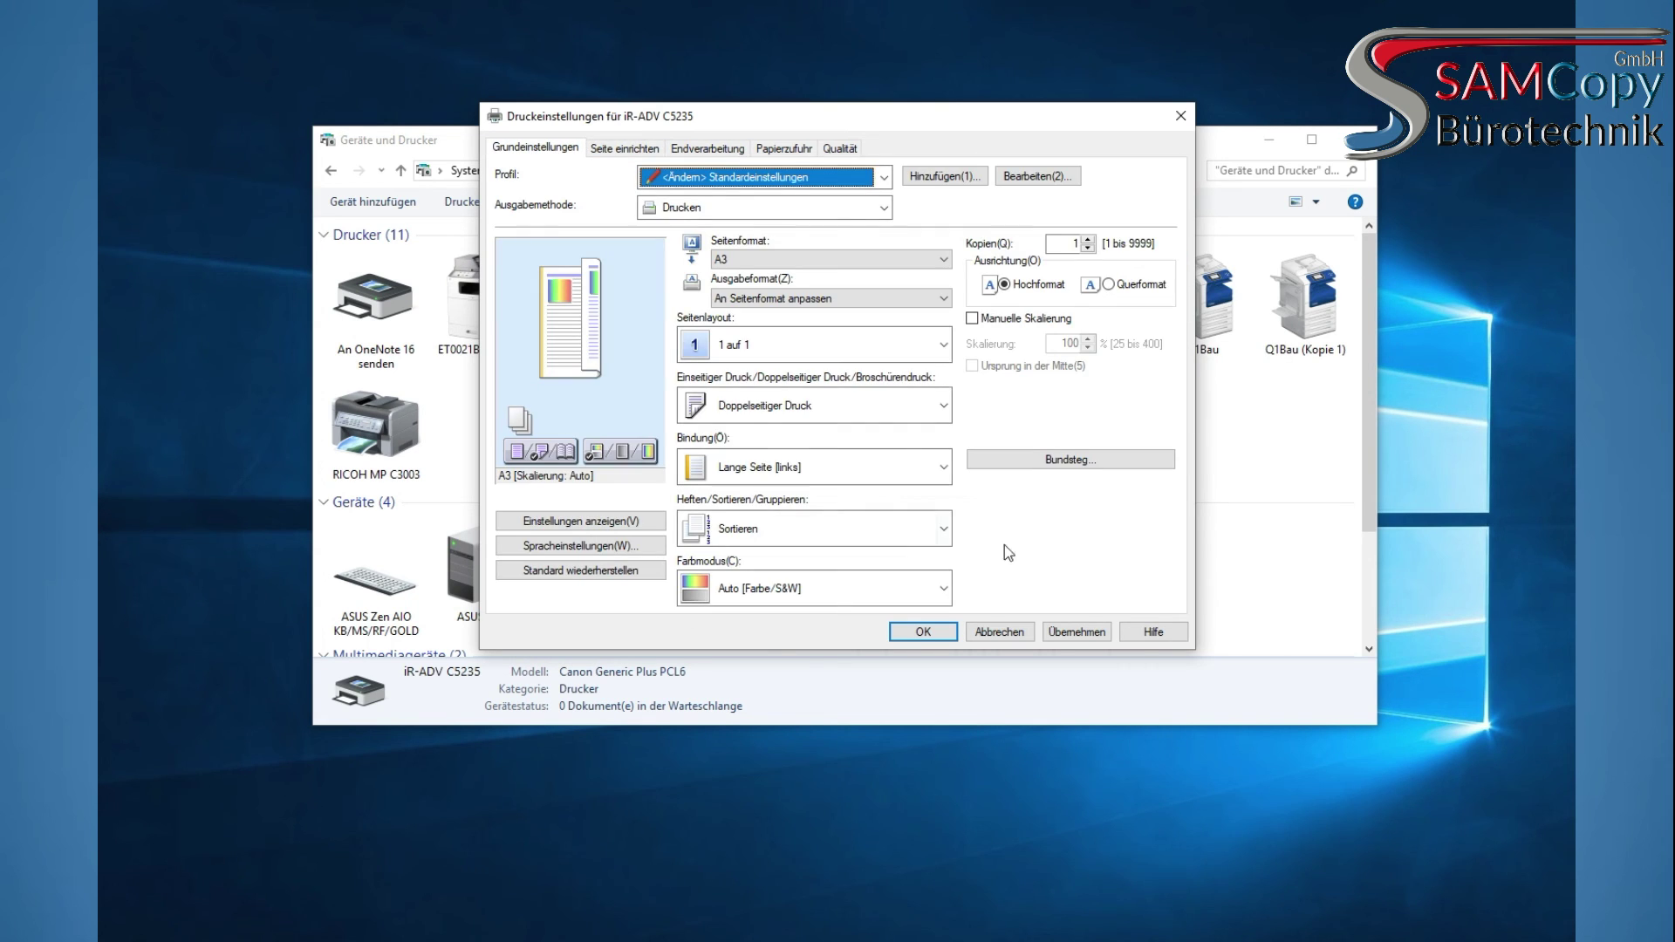
{"action": "left_click", "coordinate": [553, 572]}
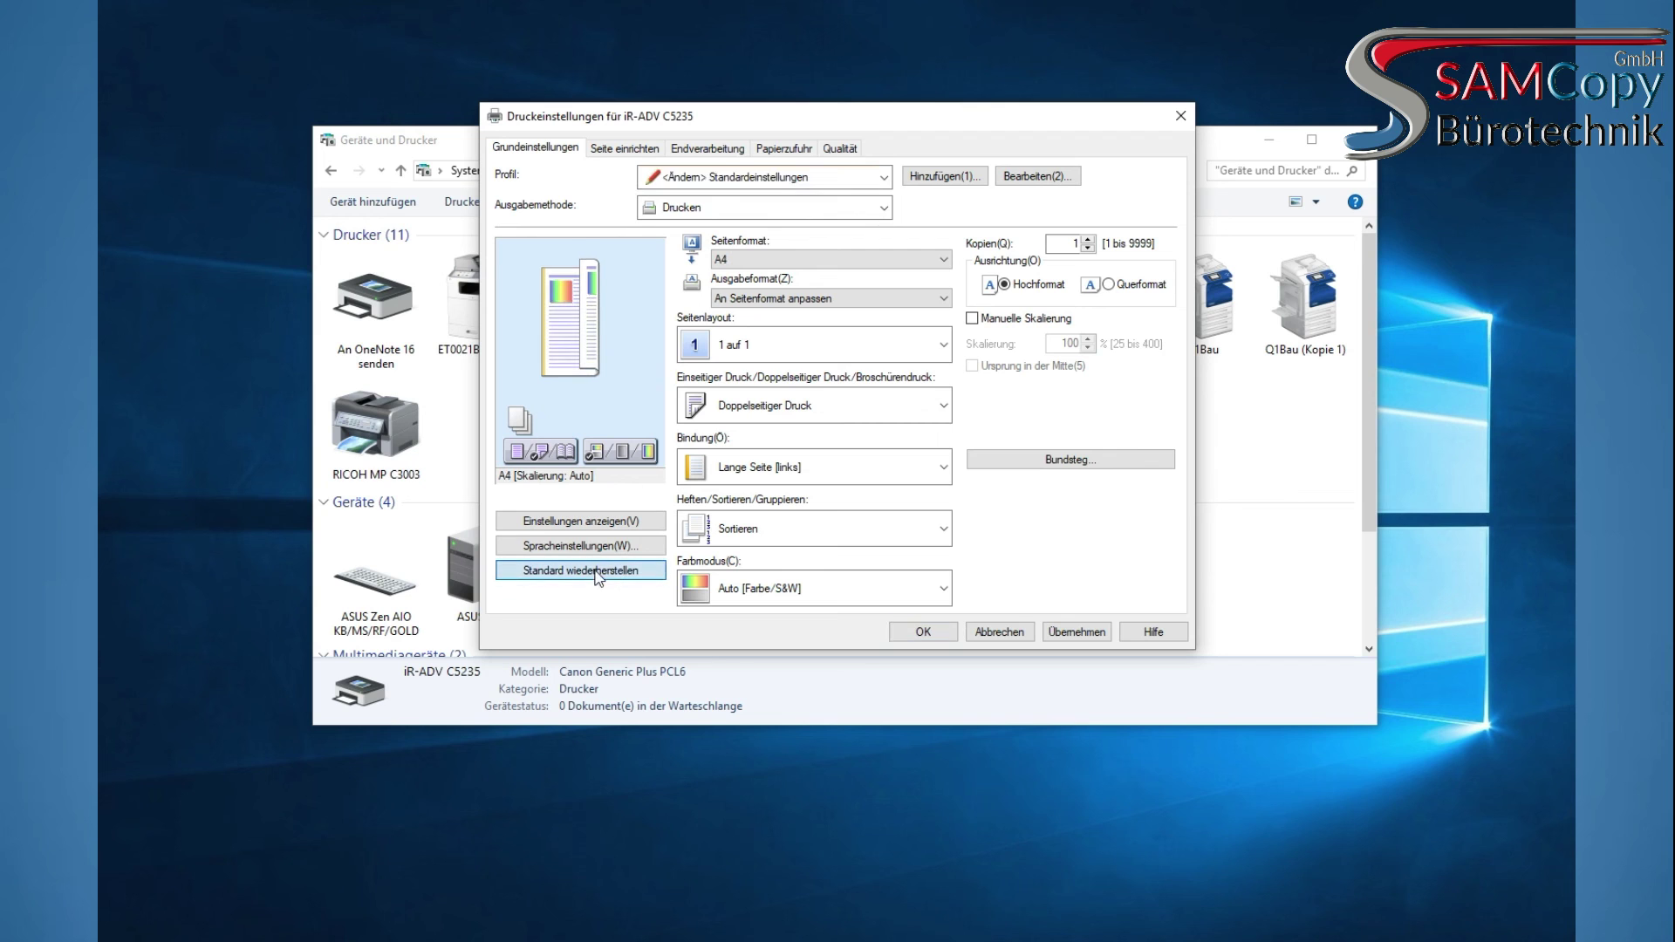
{"action": "left_click", "coordinate": [1079, 633]}
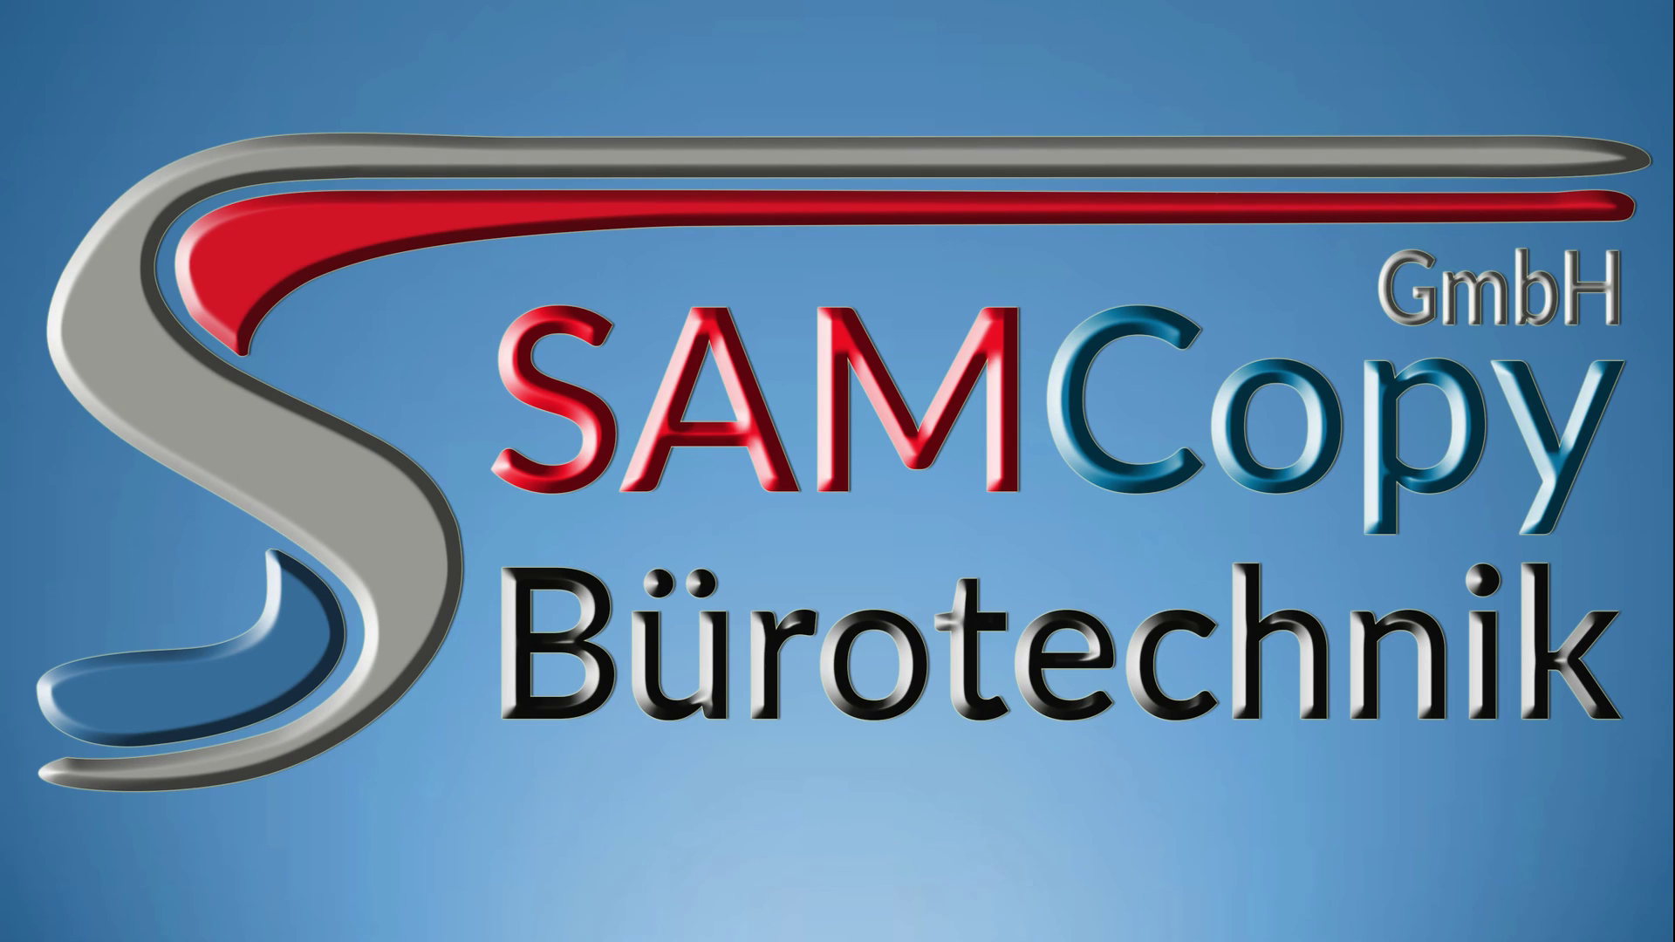